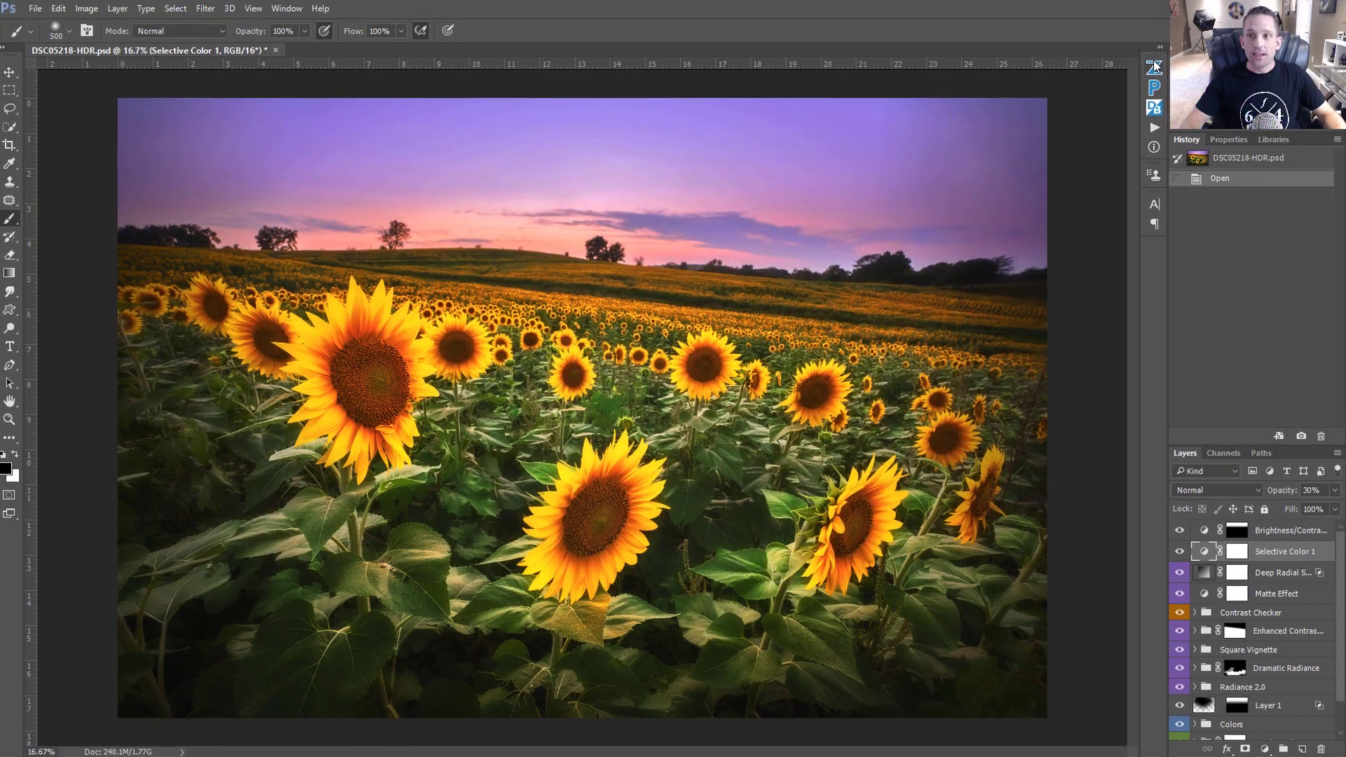
- Open Zone System 3.6 and review its tone, color and effects tools
click(1153, 68)
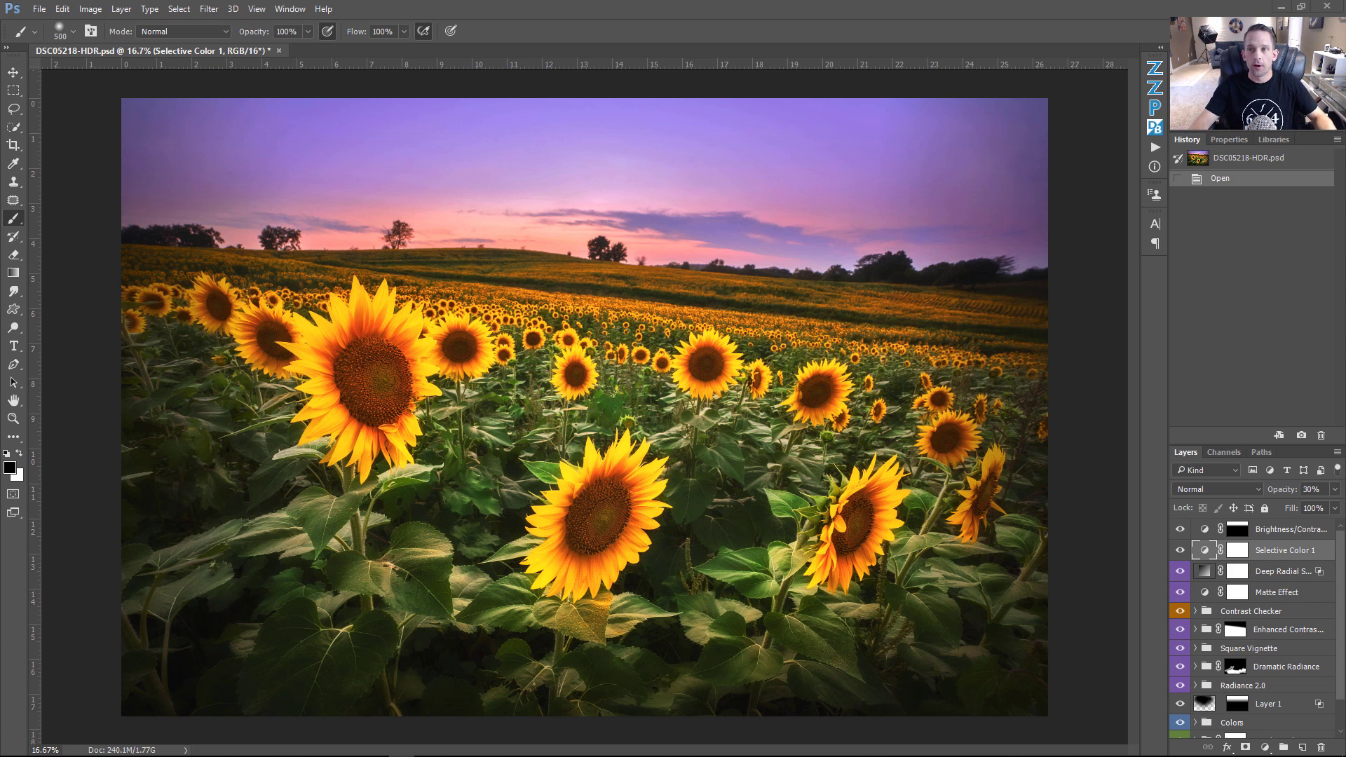
click(1153, 71)
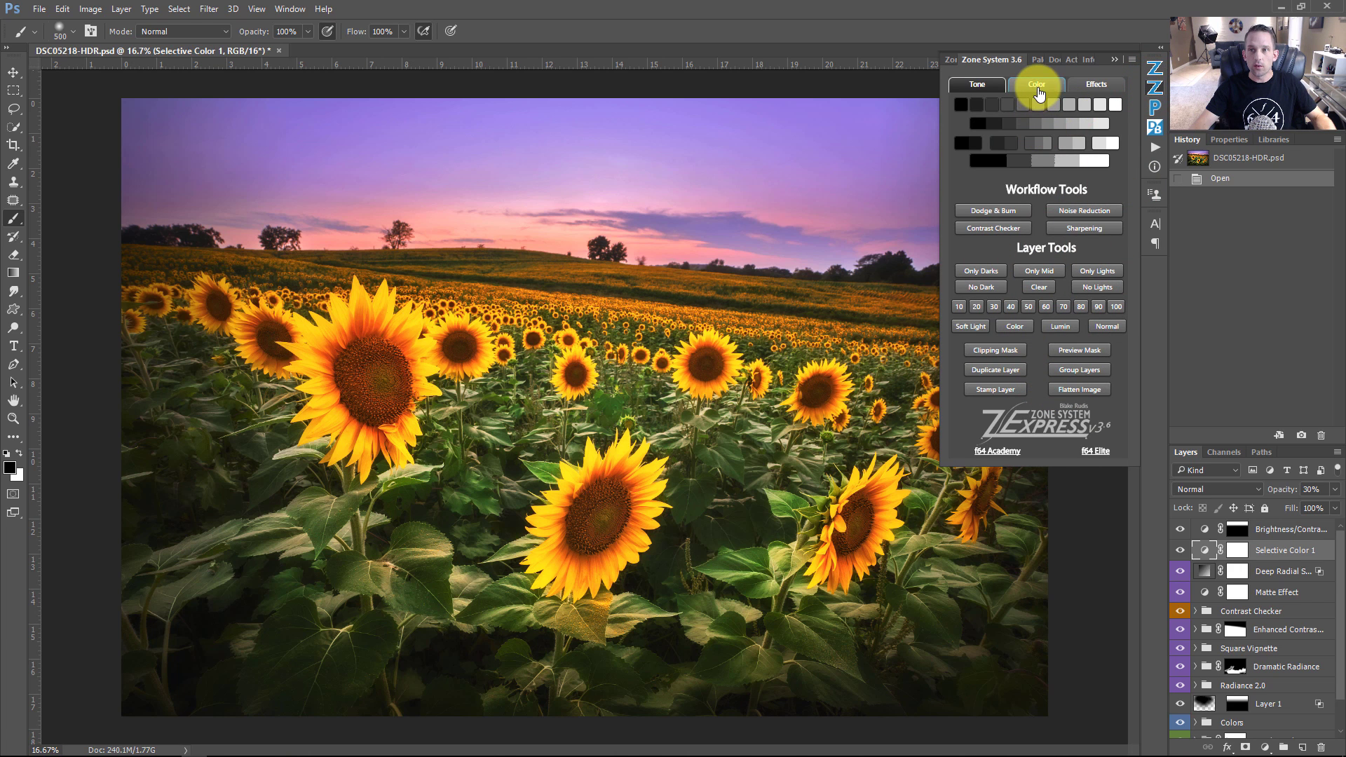
click(1036, 84)
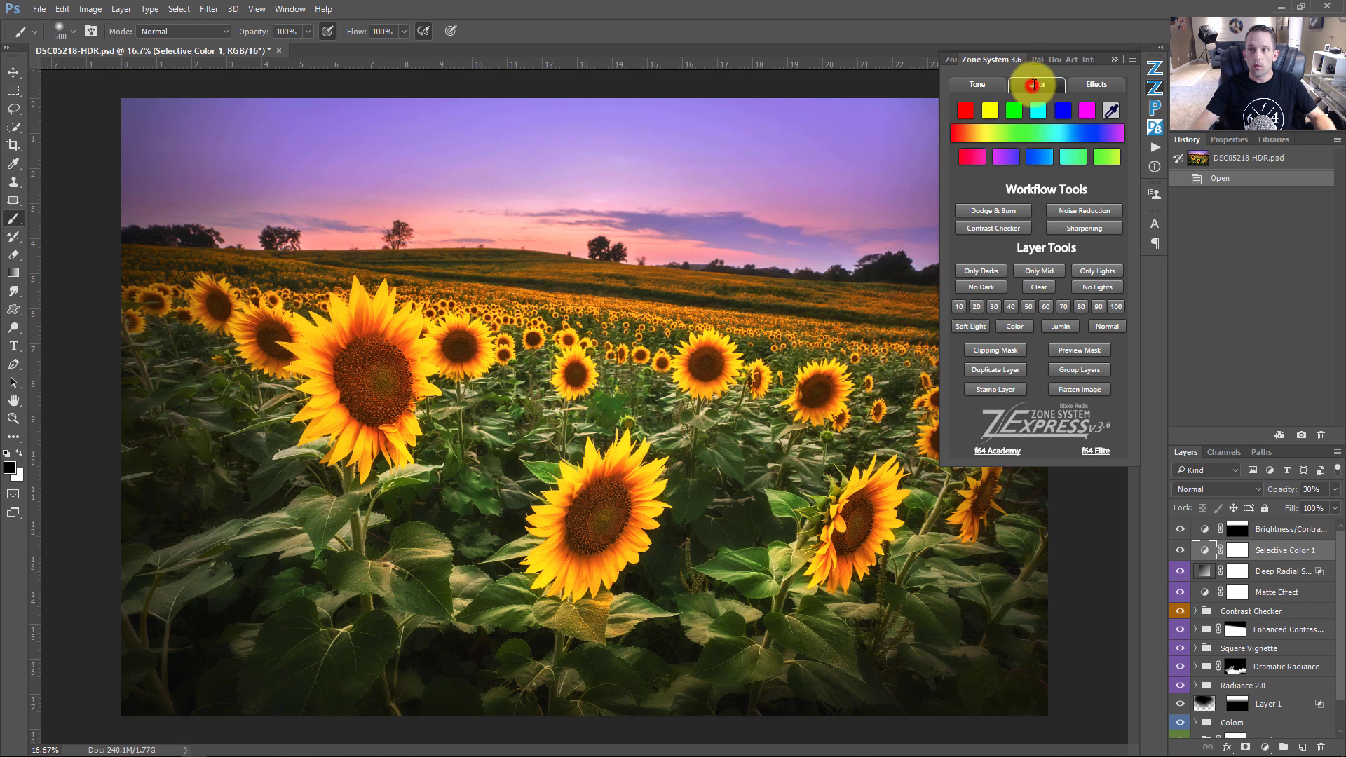
click(1091, 85)
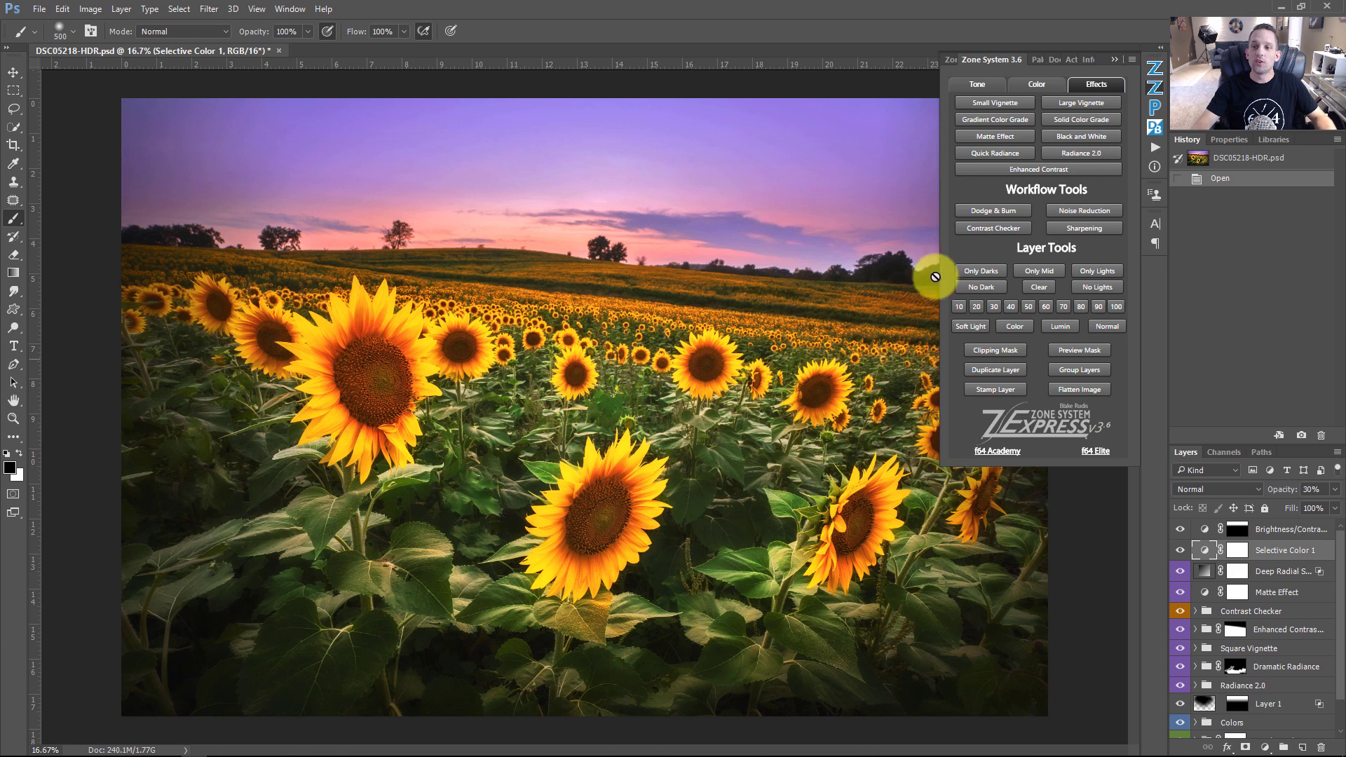
- Open Zone System 4 and review its color and tone mask tools, including the luminosity mask for darks
click(1153, 70)
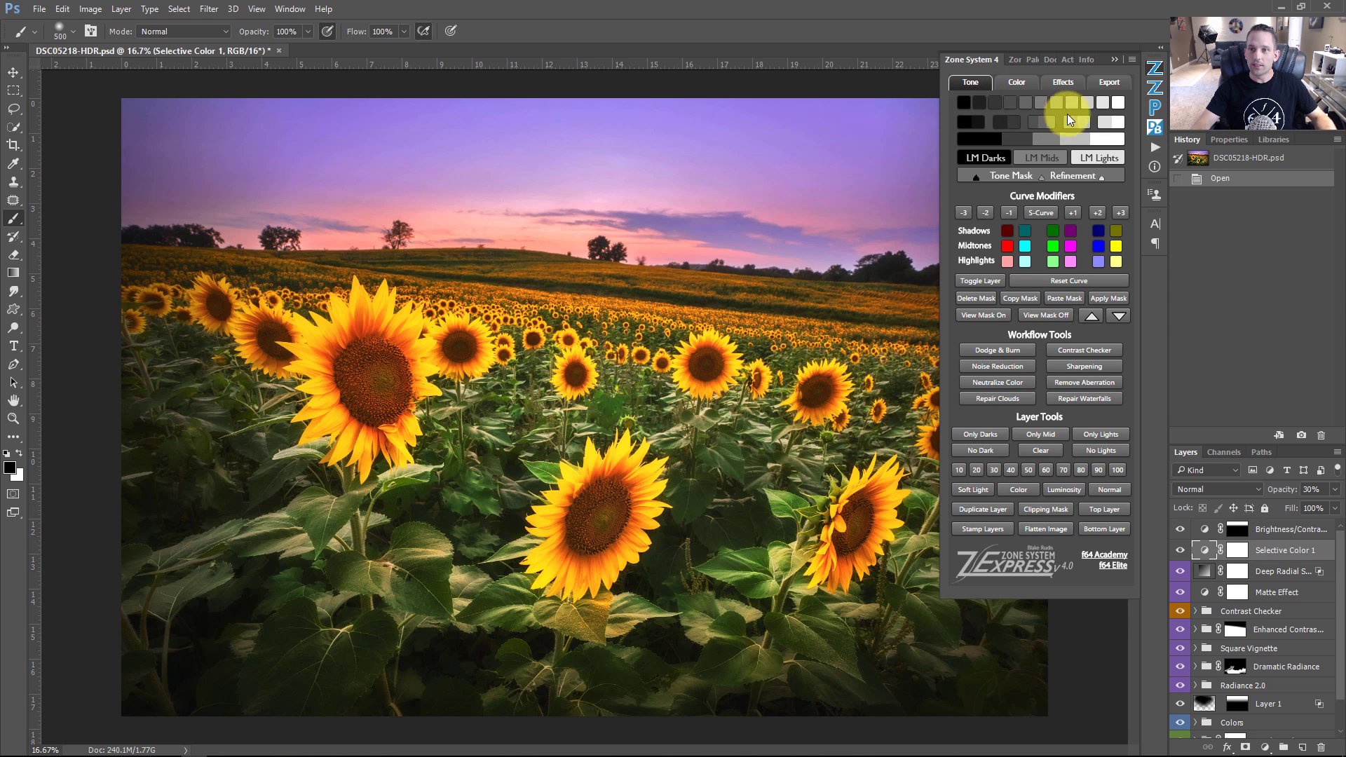
click(1015, 82)
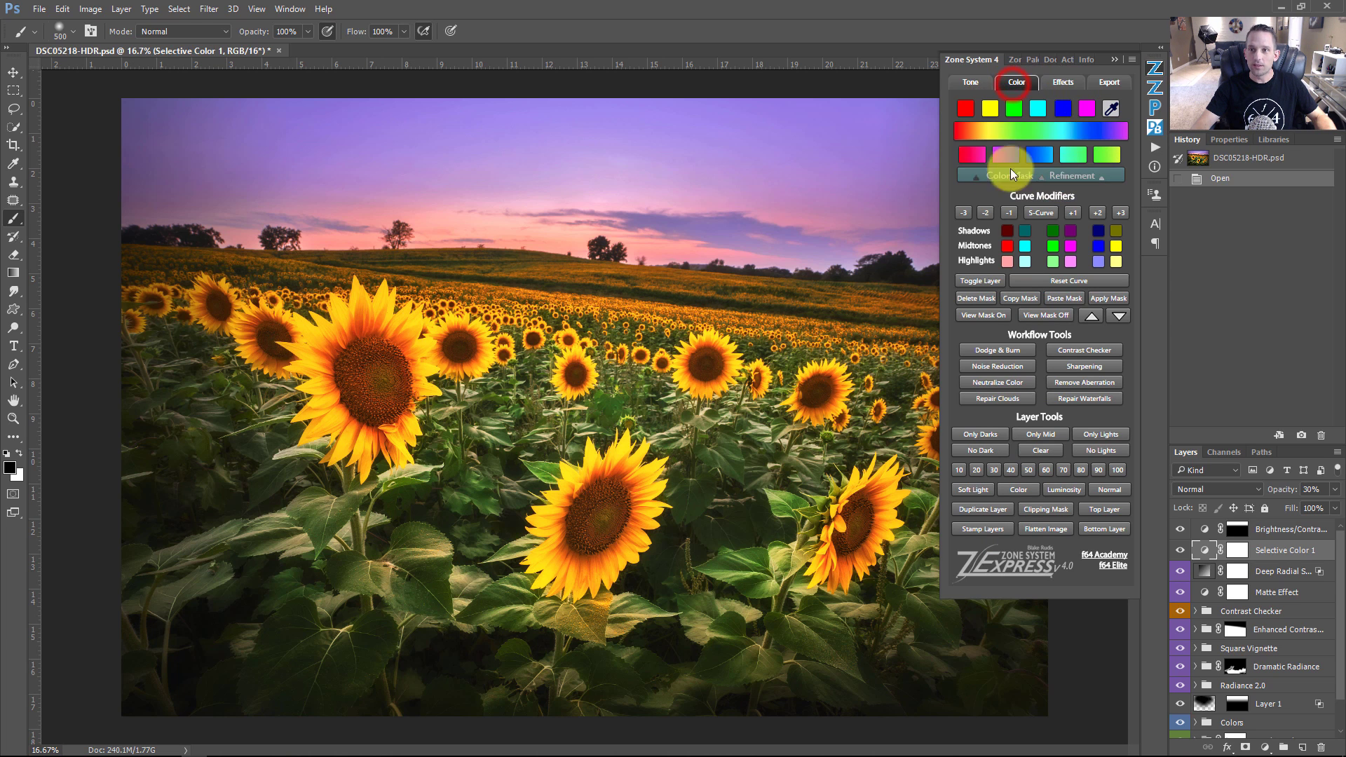
click(980, 89)
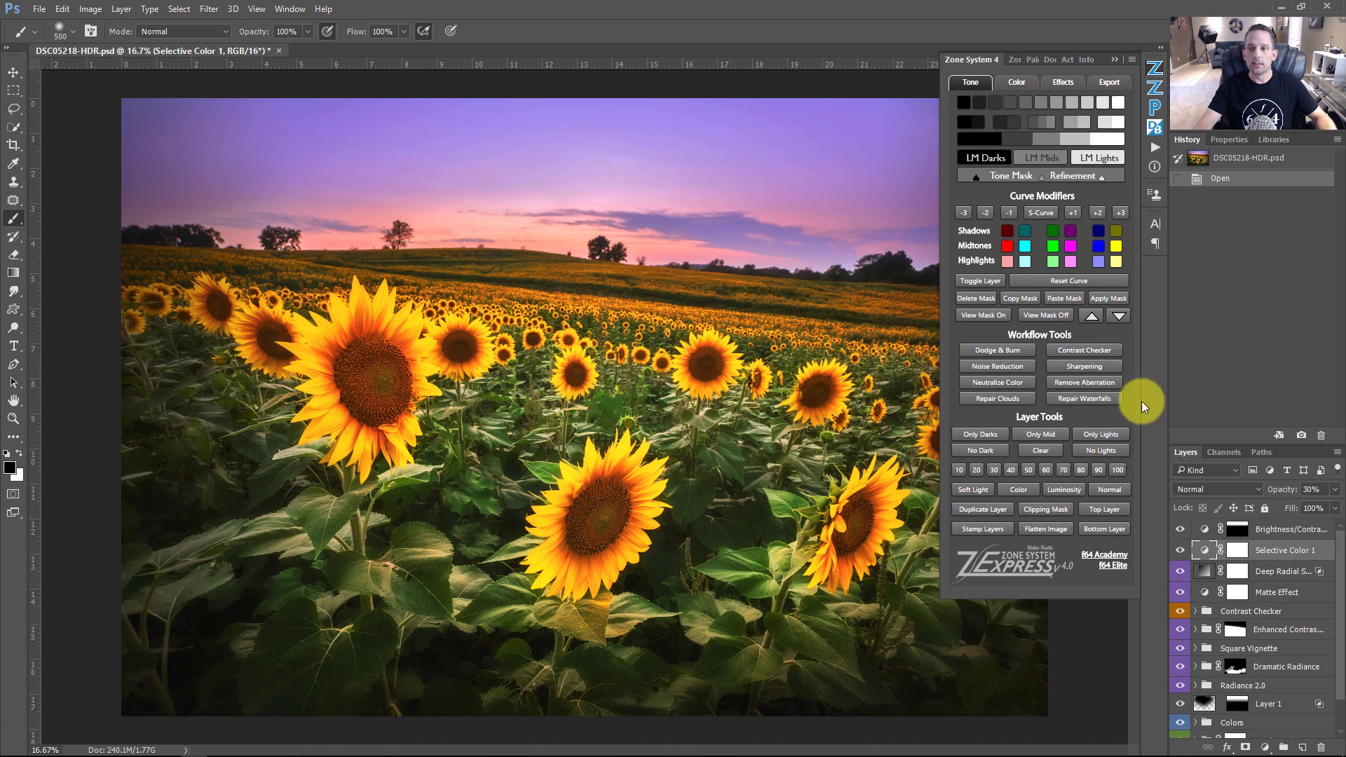
click(1003, 161)
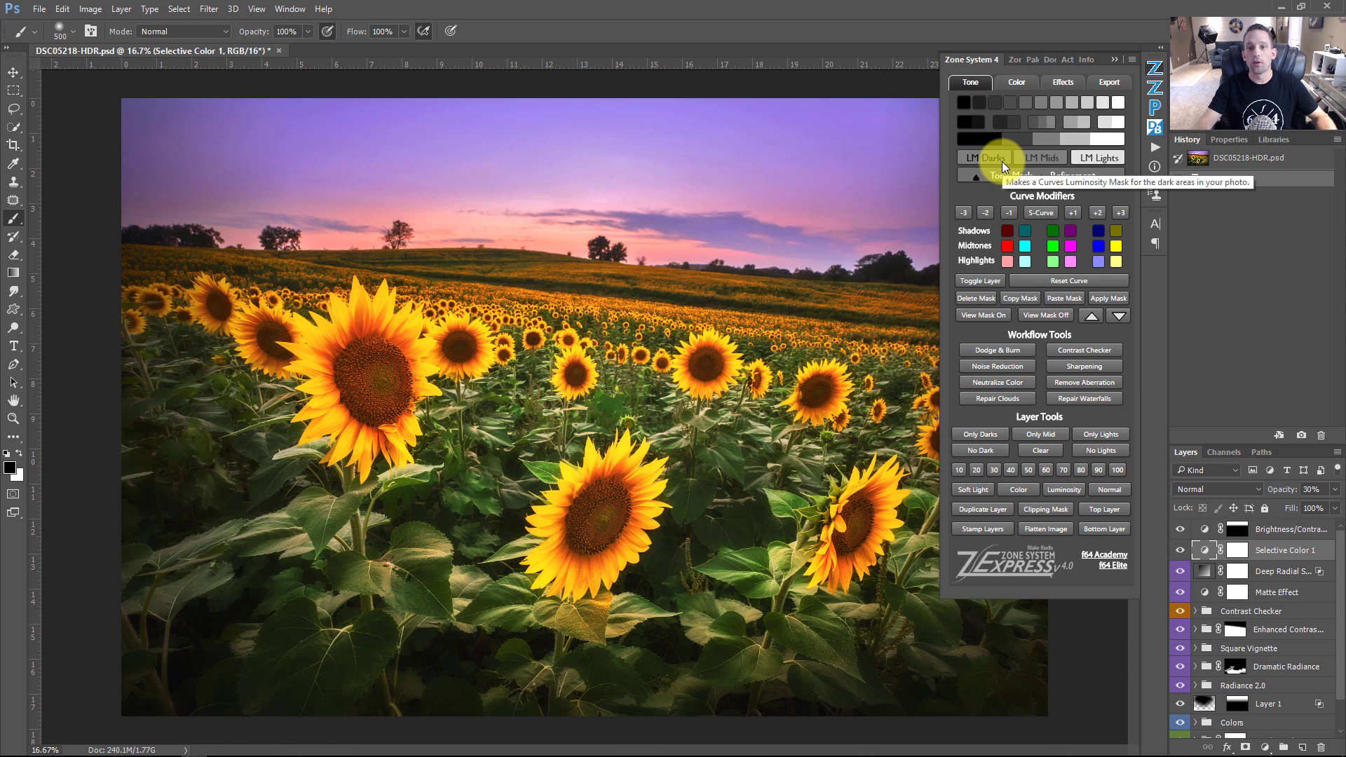
- Create an LM Lights curves mask above the Brightness/Contrast layer, preview the mask in grayscale, and return to its curve
click(1207, 530)
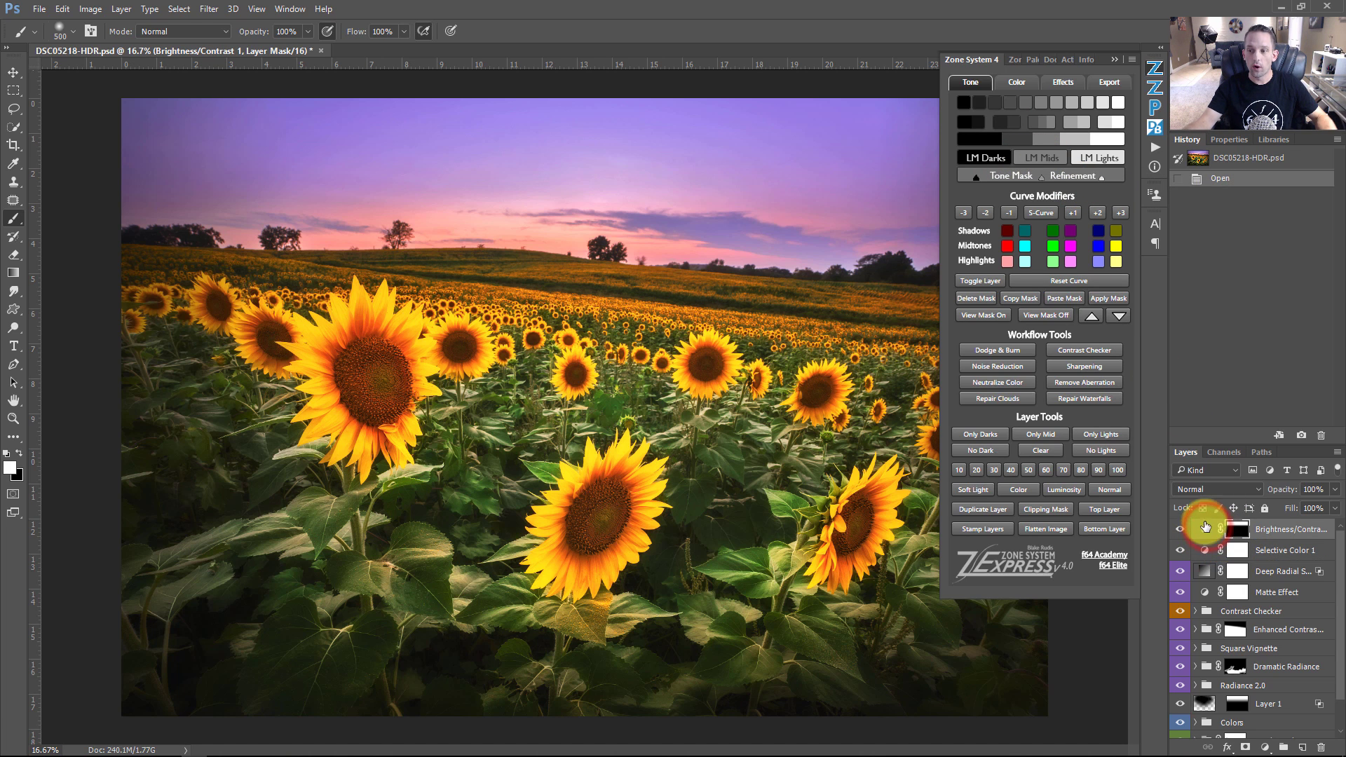
click(1108, 158)
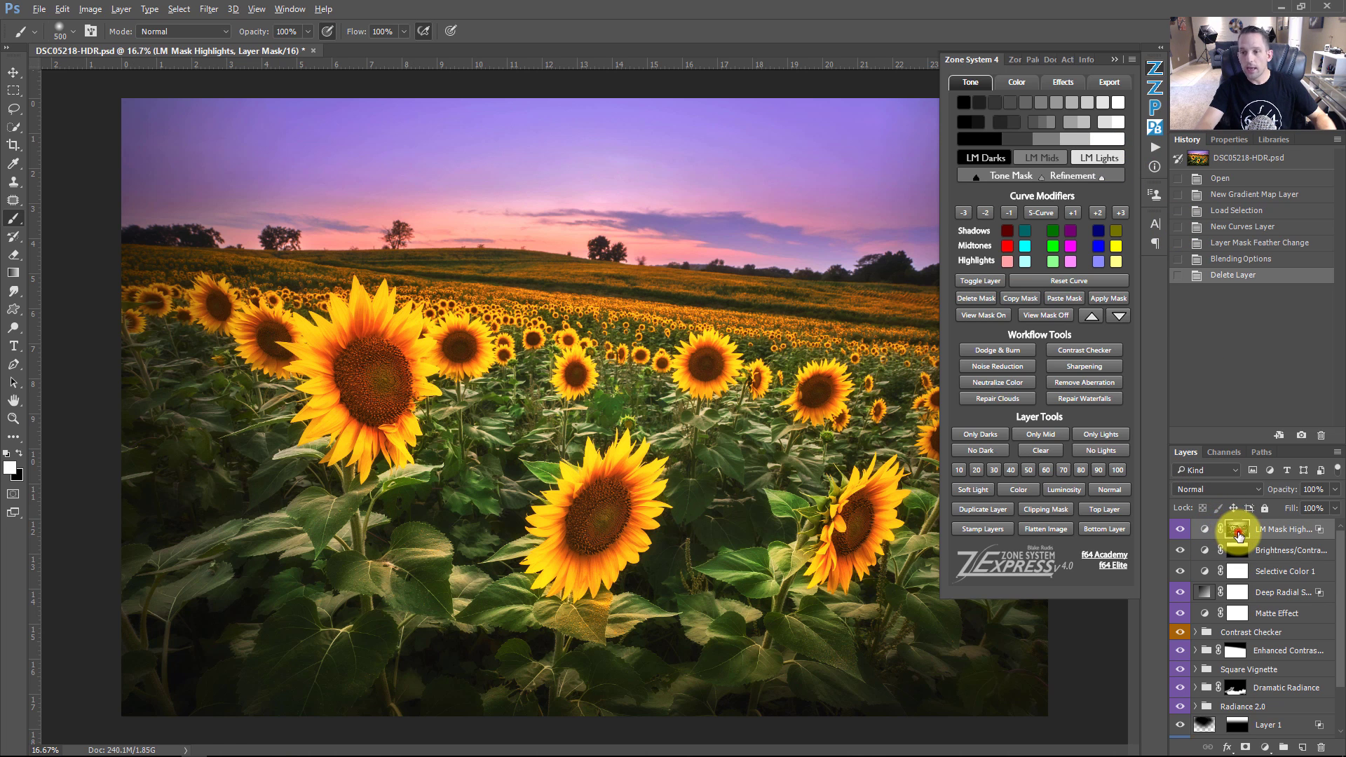
alt+click(1237, 529)
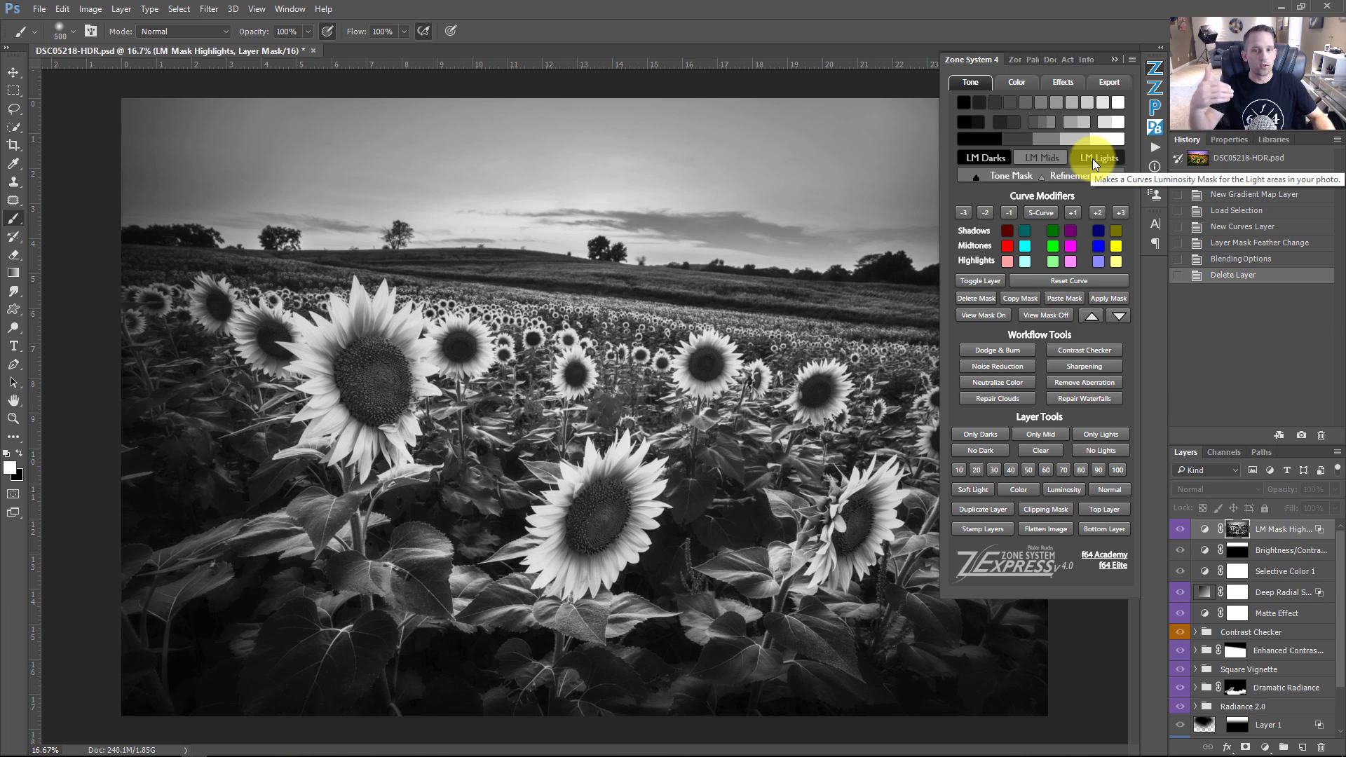
click(1204, 530)
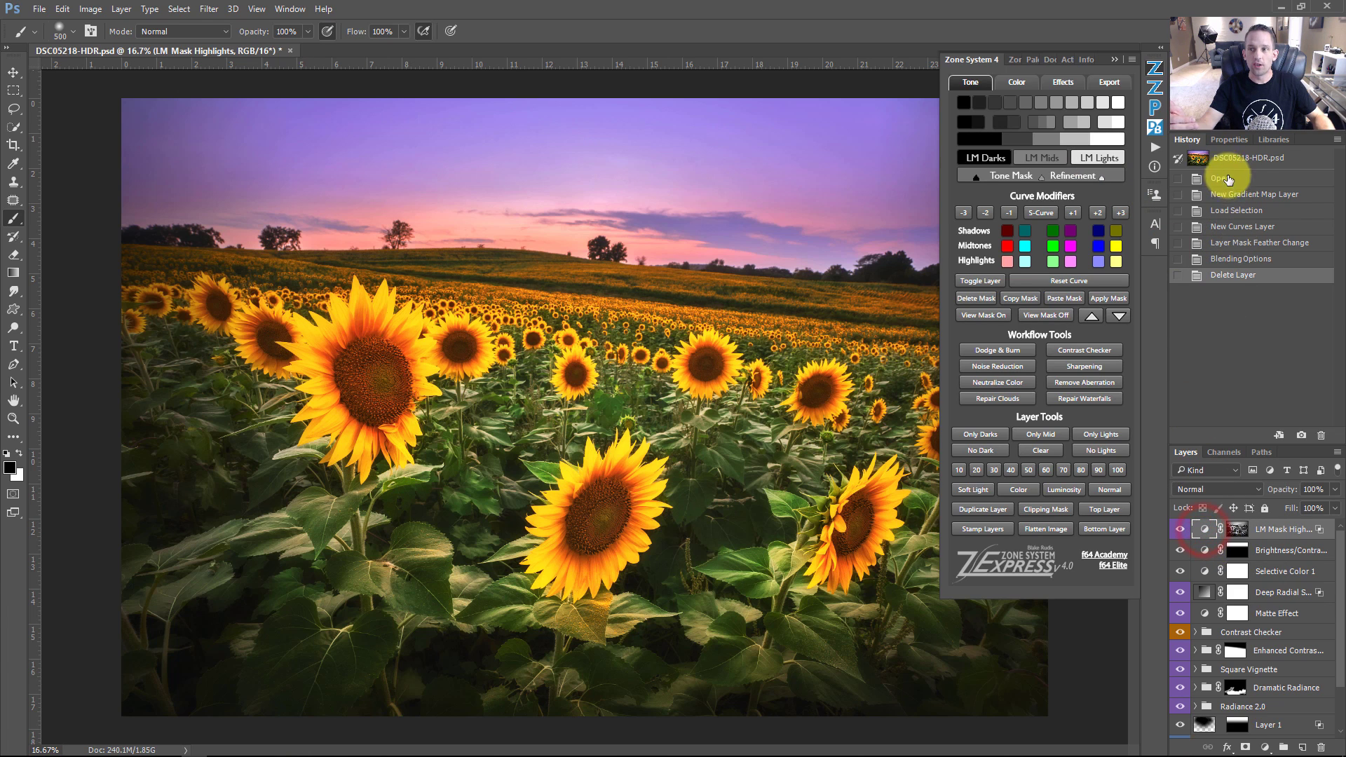
drag(1265, 269, 1178, 209)
- Refine the highlights luminosity mask with Levels, using input black 164, midtone 1.76 and white 245
click(1029, 177)
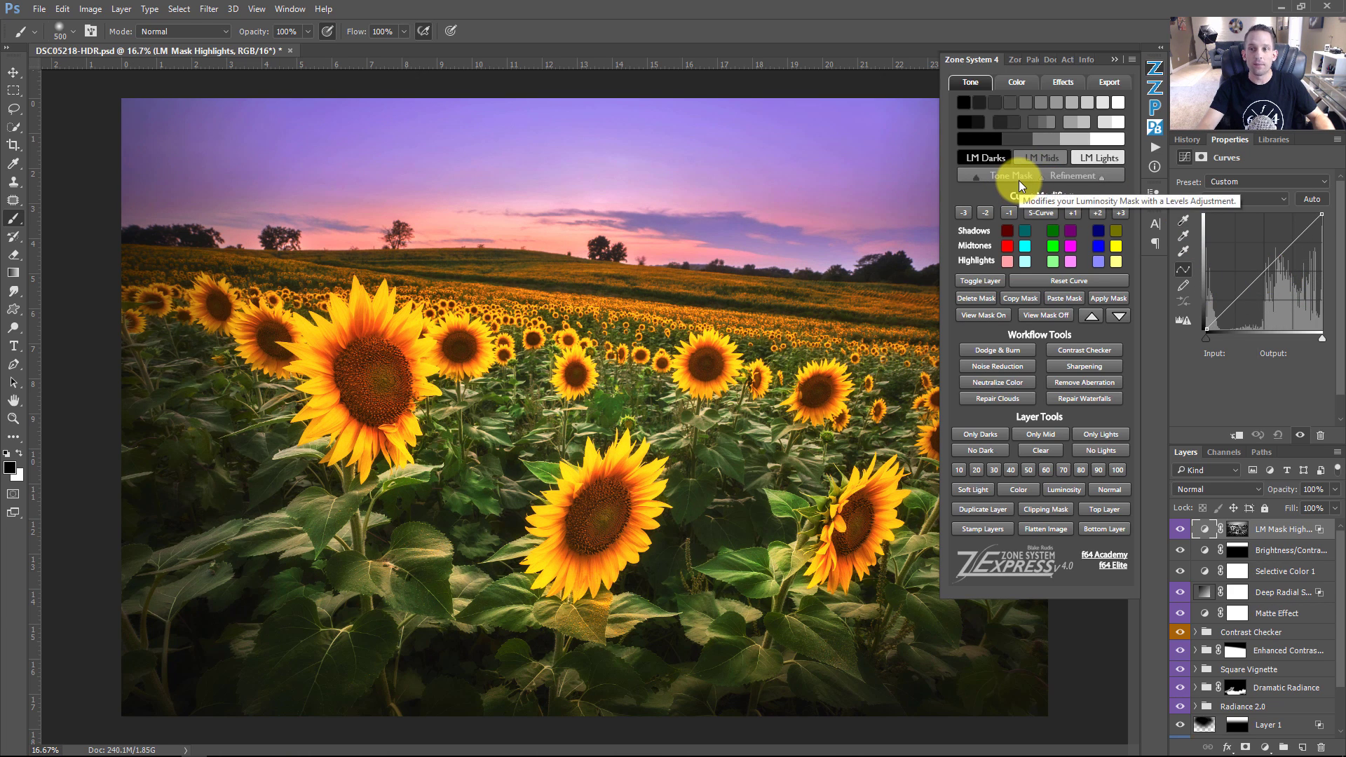
click(1019, 174)
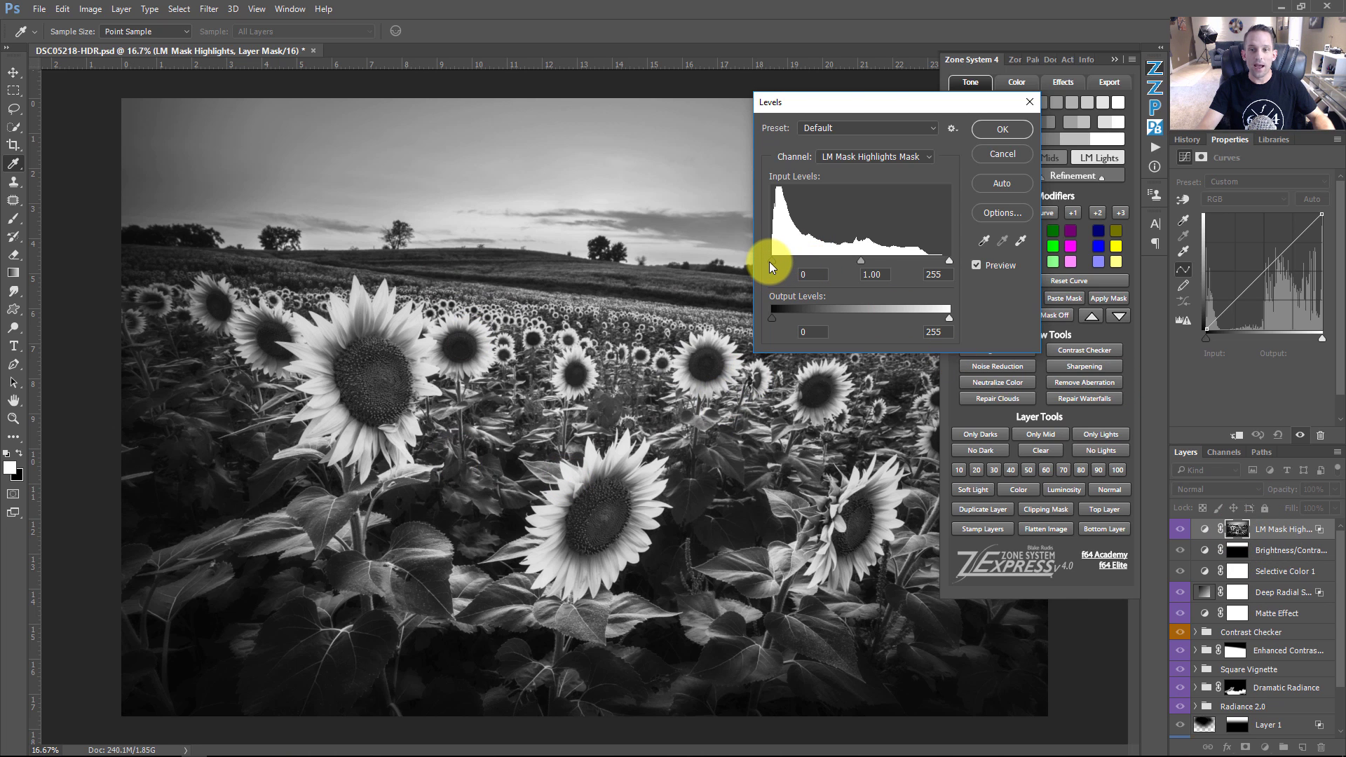
drag(771, 262, 886, 256)
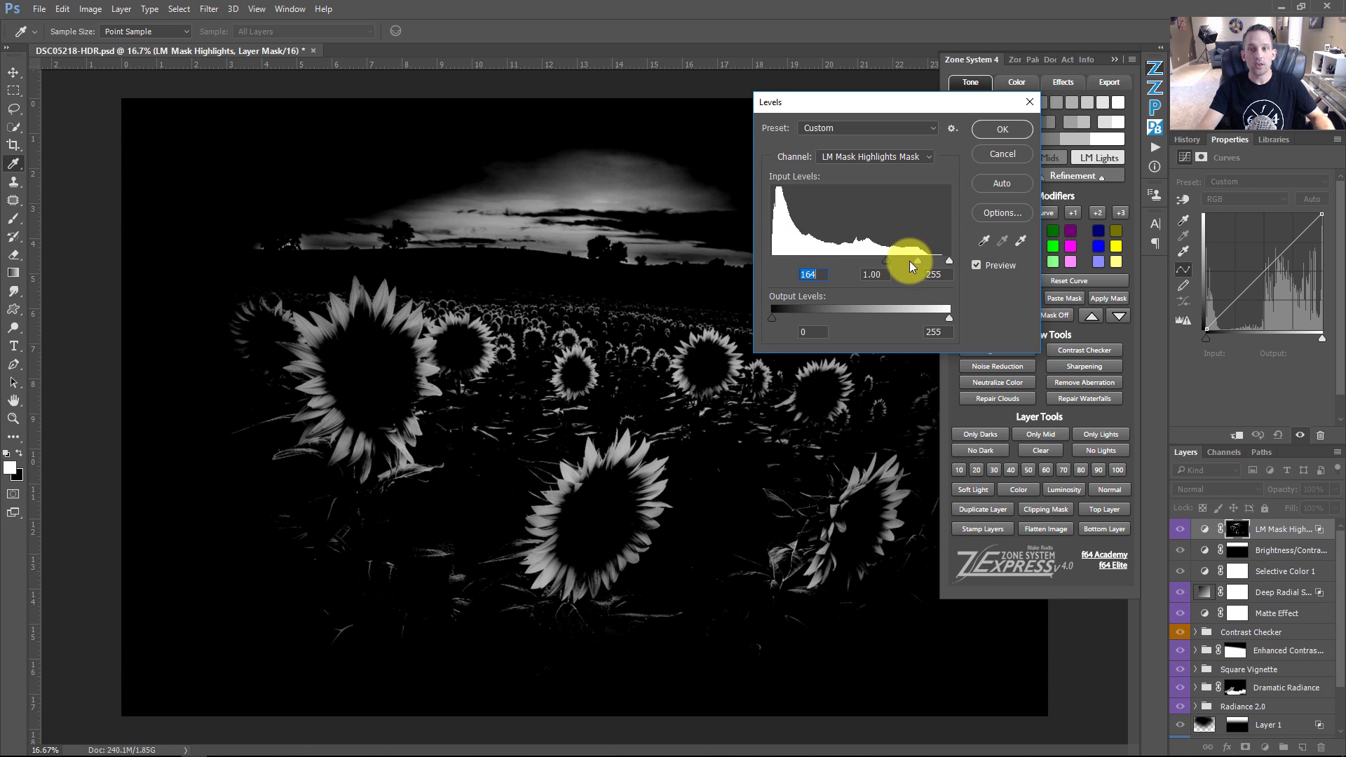
mouse_move(915, 260)
mouse_down()
mouse_move(899, 259)
mouse_move(972, 267)
mouse_up()
drag(952, 262, 901, 262)
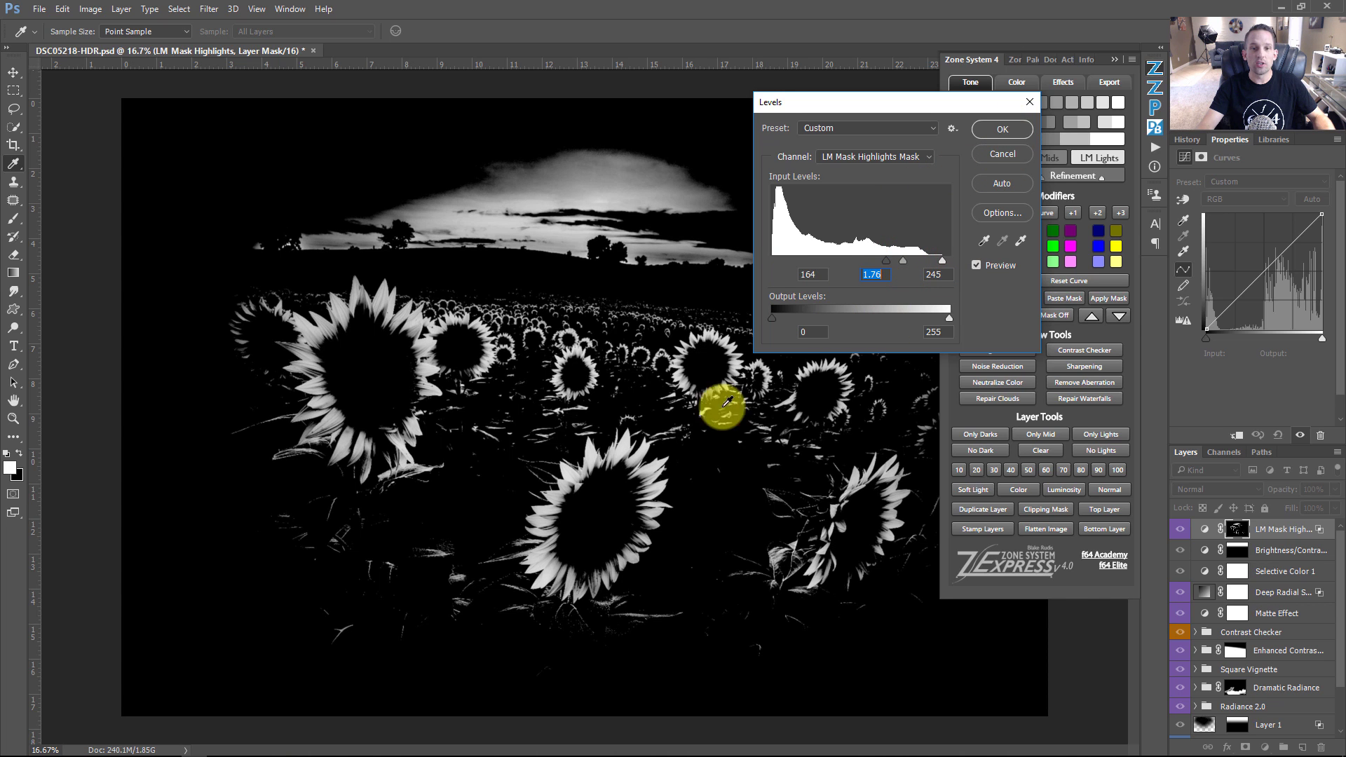
click(1016, 129)
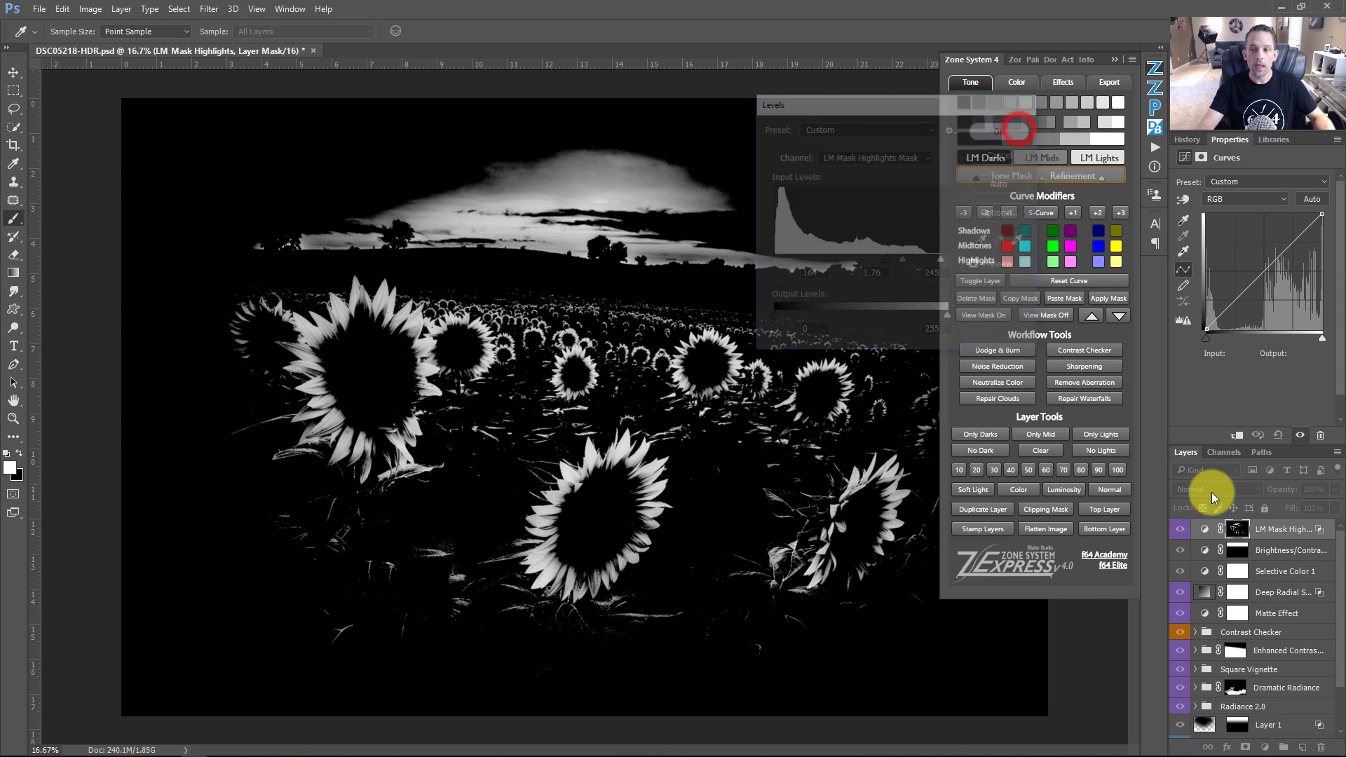
- Darken the highlights curve at input 162 to output 111, and compare the photo with and without the layer
click(1204, 529)
mouse_move(1265, 267)
mouse_down()
mouse_move(1243, 255)
mouse_move(1279, 279)
mouse_up()
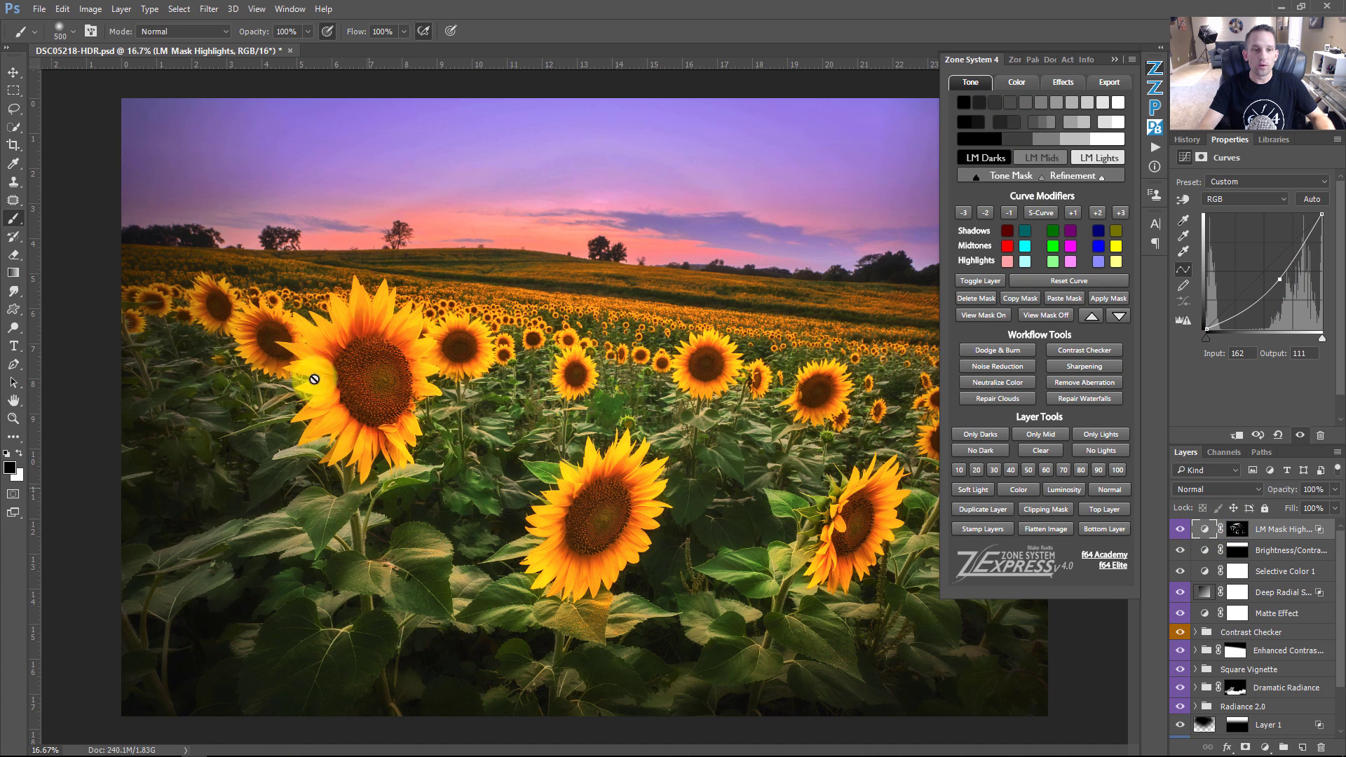
click(1180, 529)
click(1181, 529)
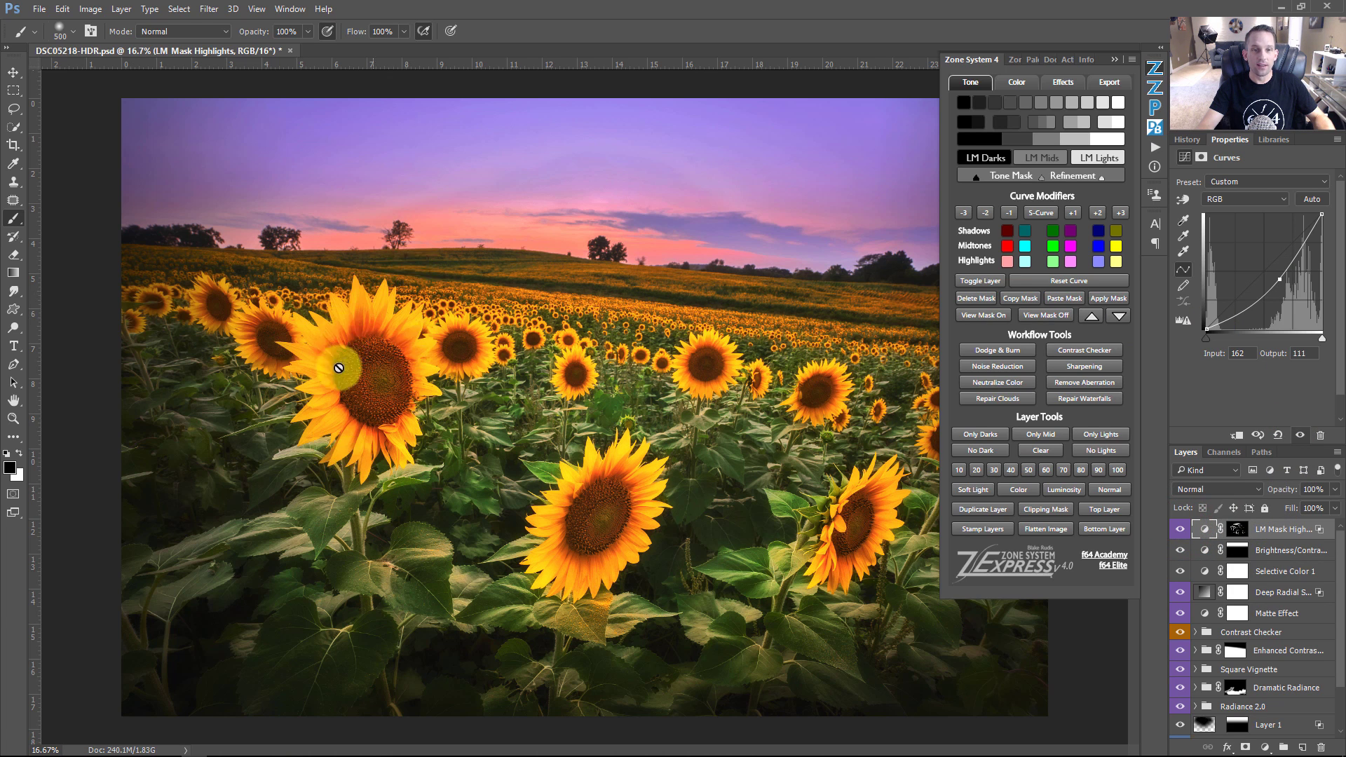
click(1182, 529)
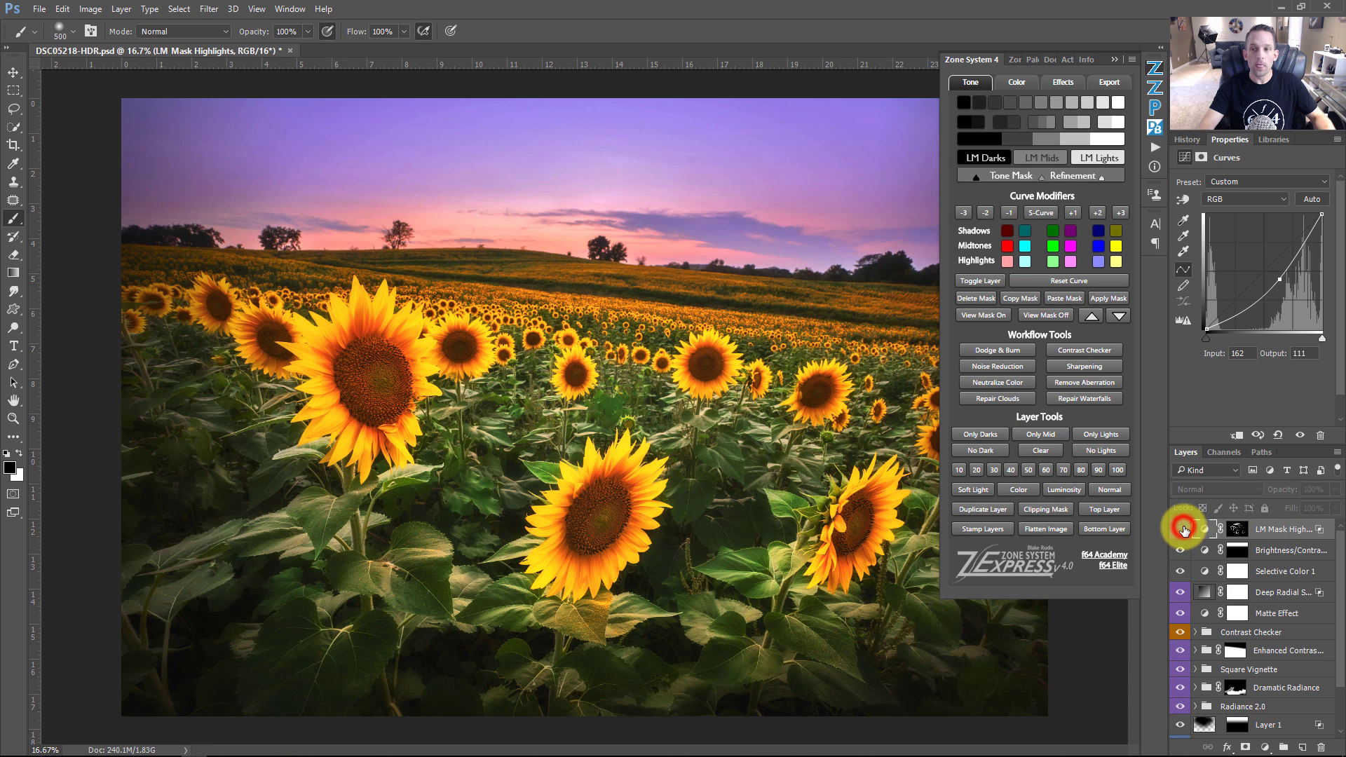
- Delete the highlights luminosity mask curves layer
click(1205, 527)
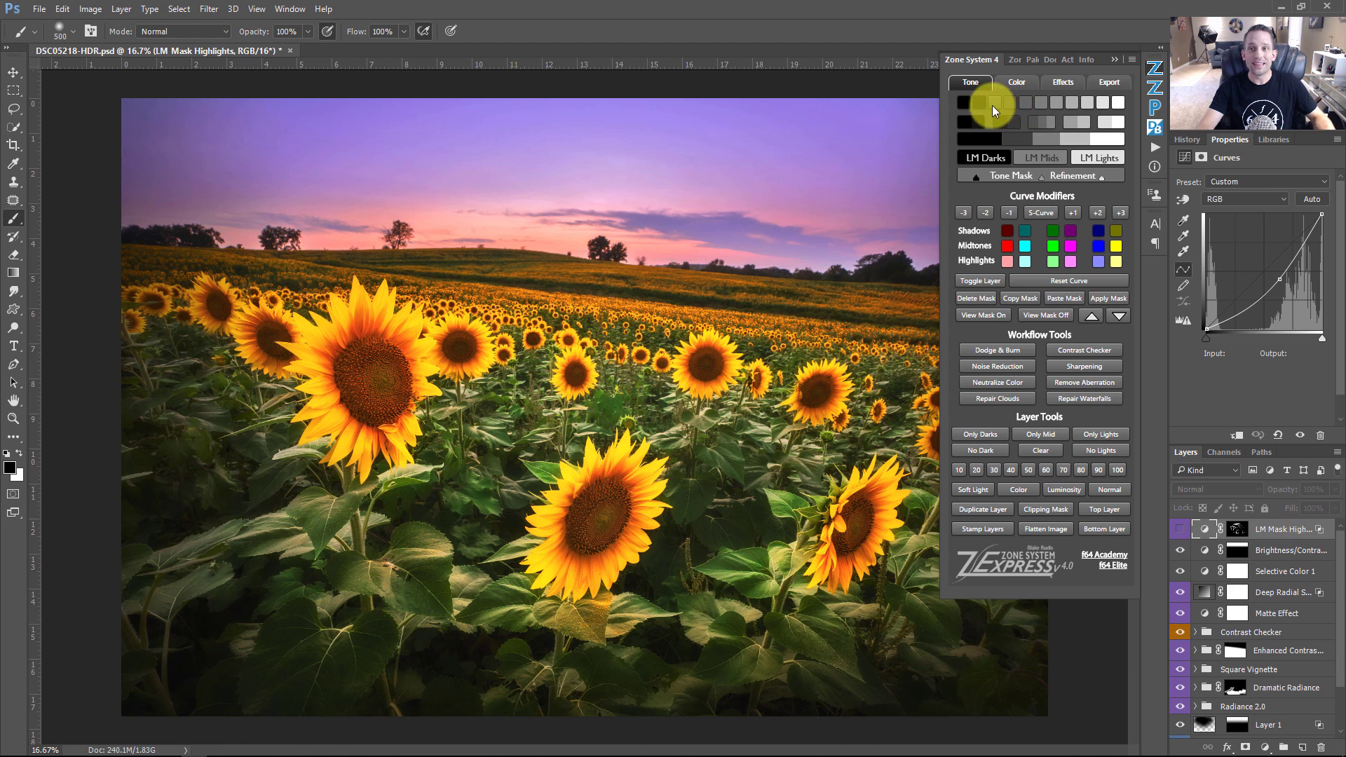
key(Delete)
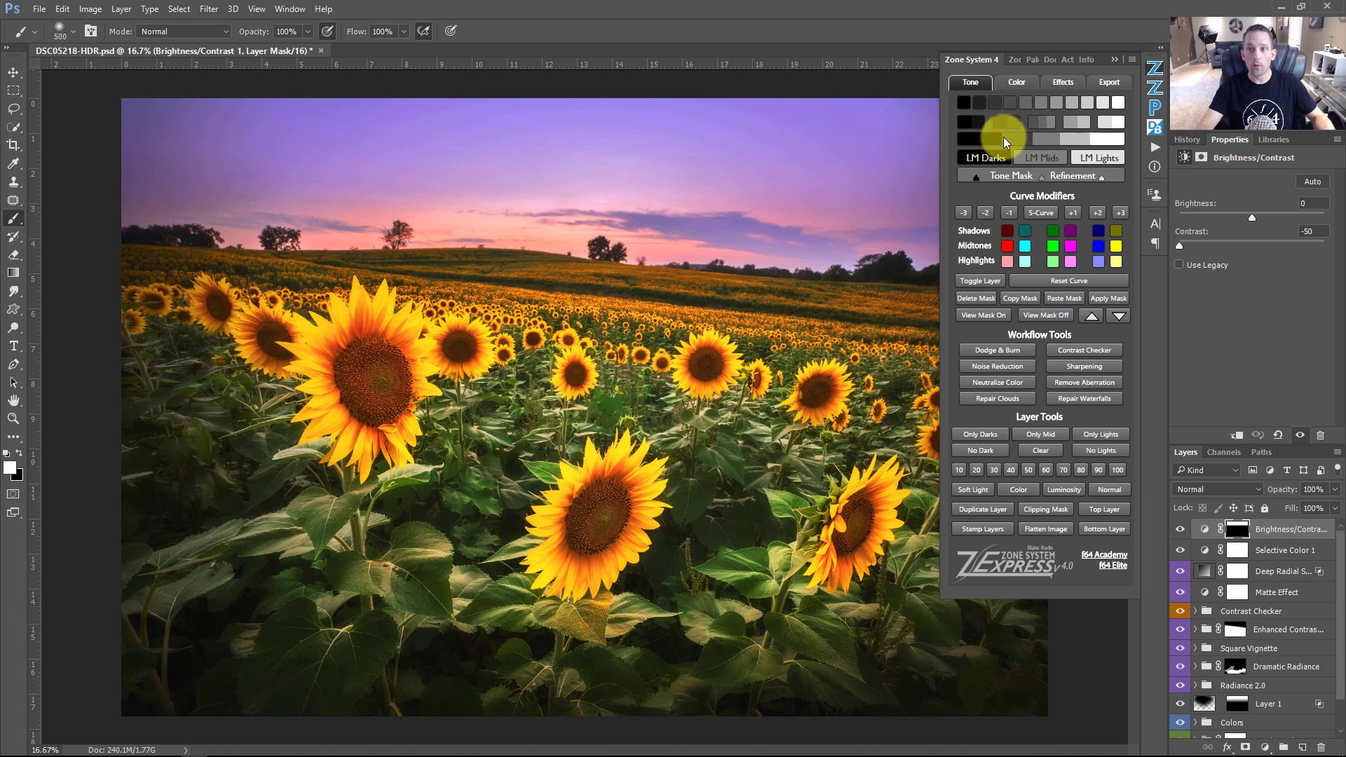
- Examine the Color, Tone, Effects and Export tool sets of Zone System 4, including the color mask tools
click(1013, 84)
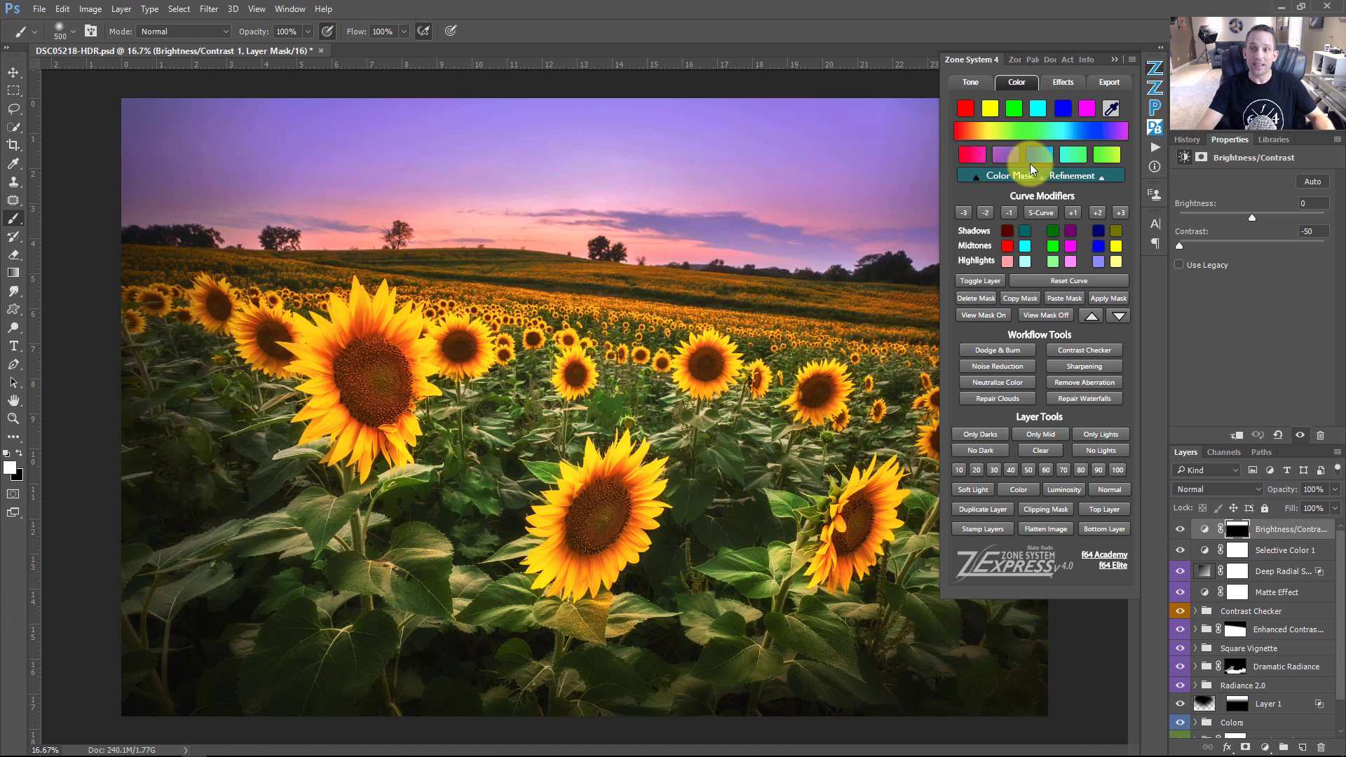
click(1112, 110)
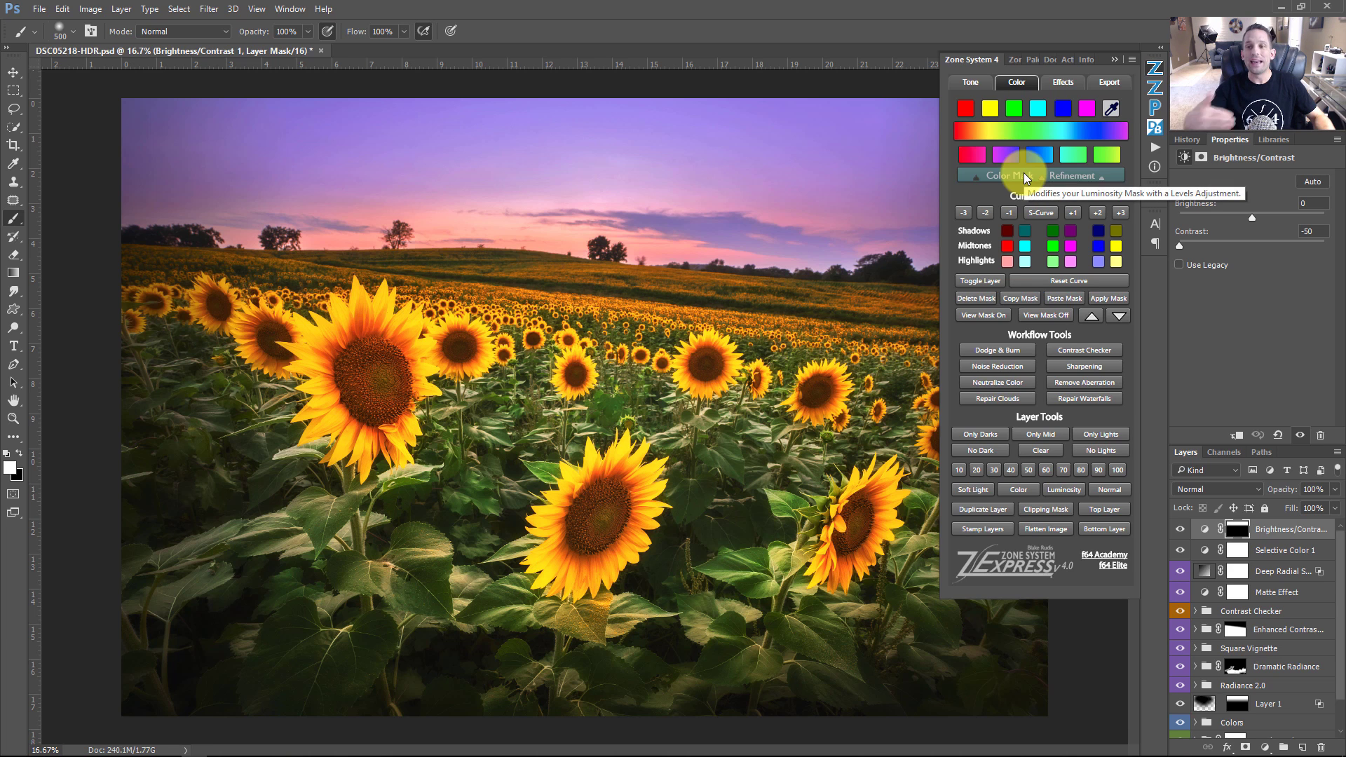
click(980, 86)
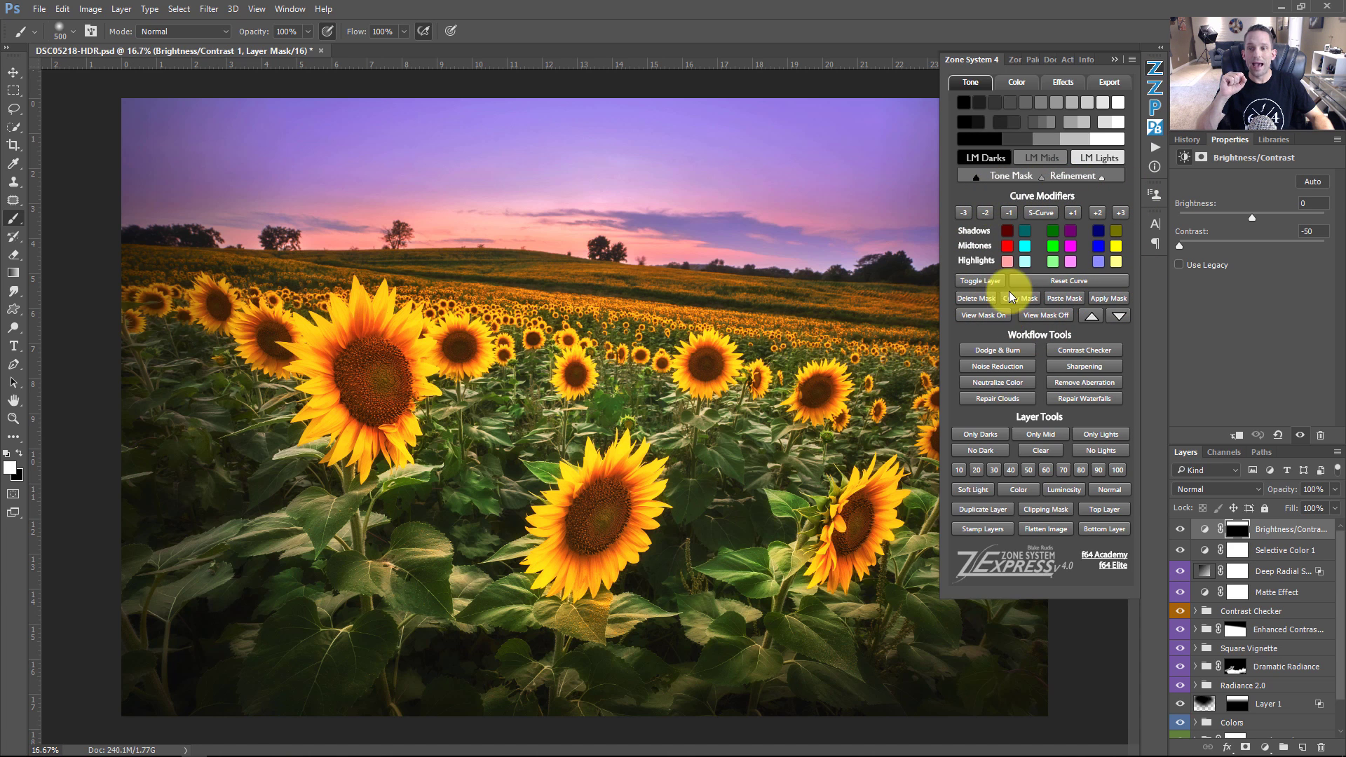
click(1010, 82)
click(1056, 84)
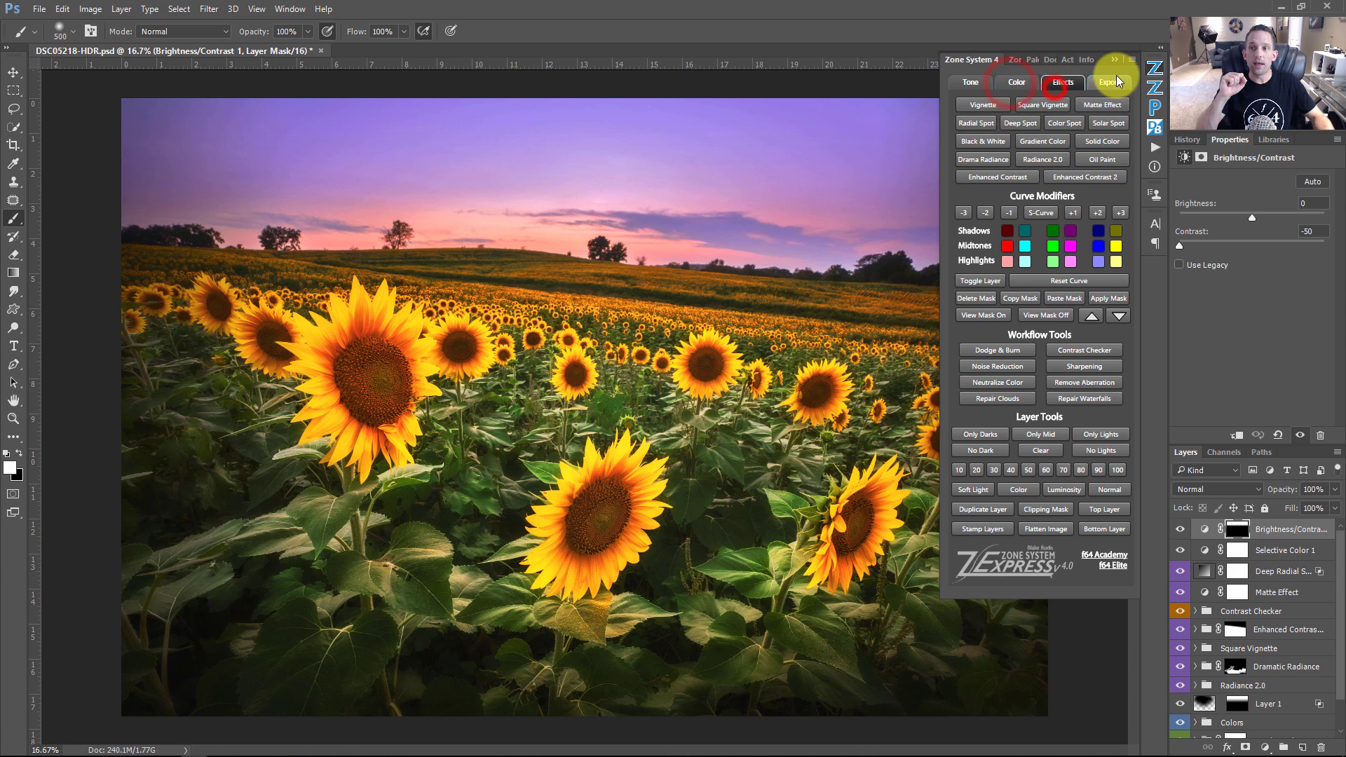
click(1114, 82)
click(1017, 82)
click(969, 82)
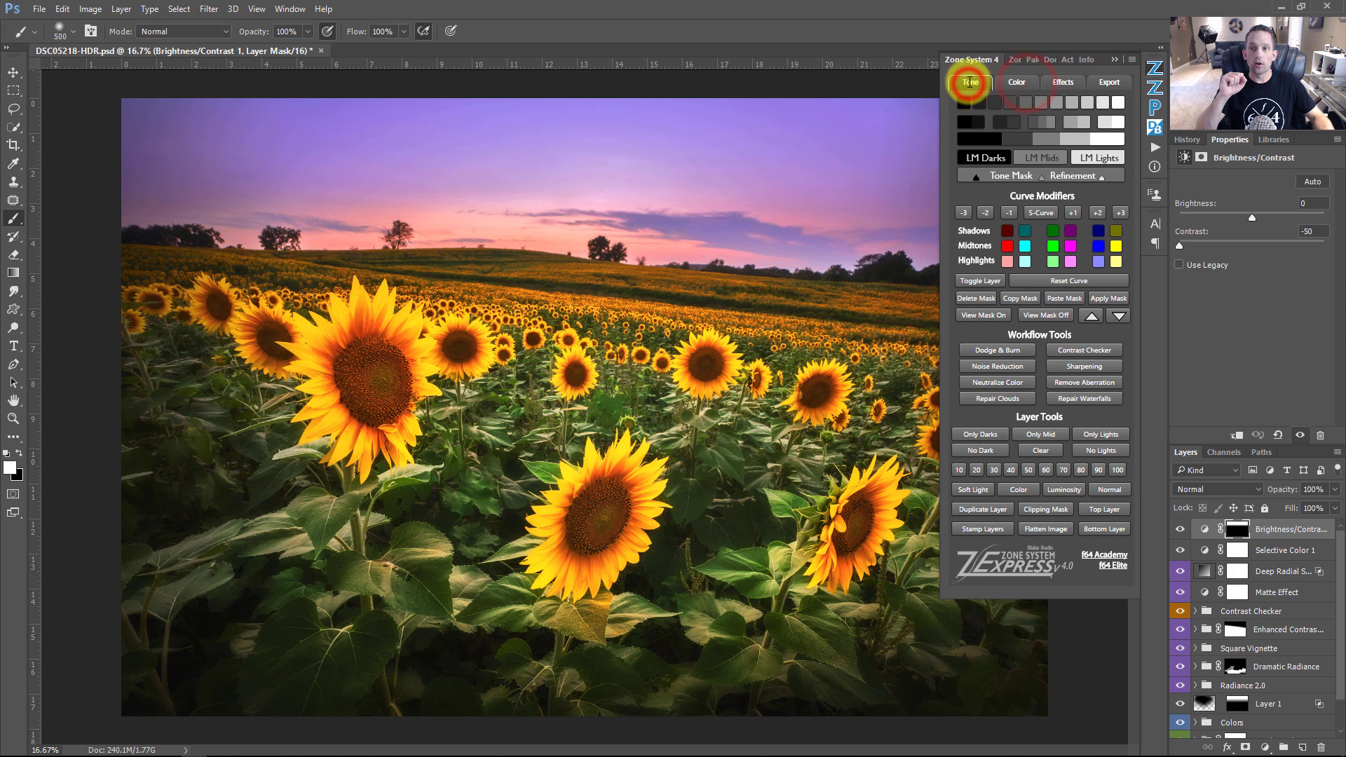
click(1017, 82)
click(1063, 82)
- Show only Layer 2 to view the unedited photo, and turn Condensed Tones, Colors, Layer 1 and Radiance 2.0 back on one by one
scroll(1183, 706, down, 1)
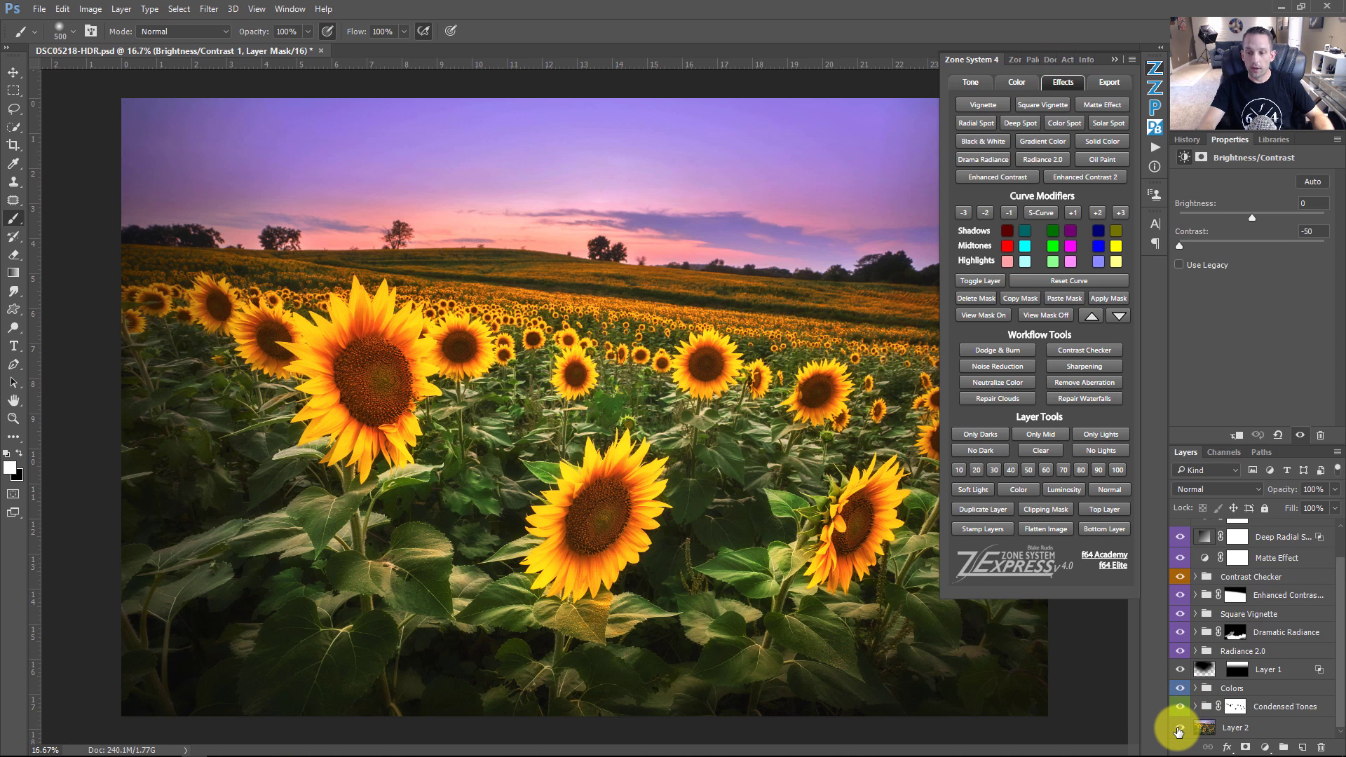
alt+click(1179, 729)
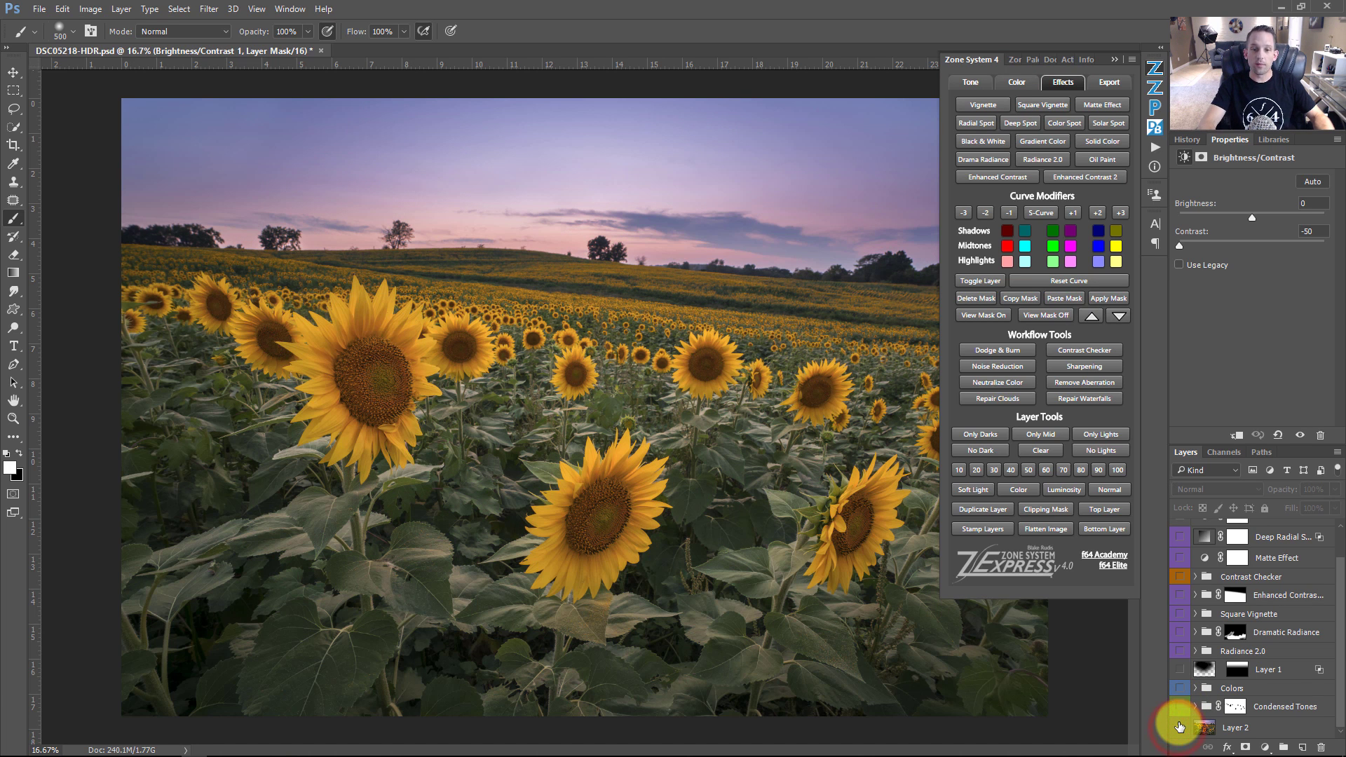
click(1180, 706)
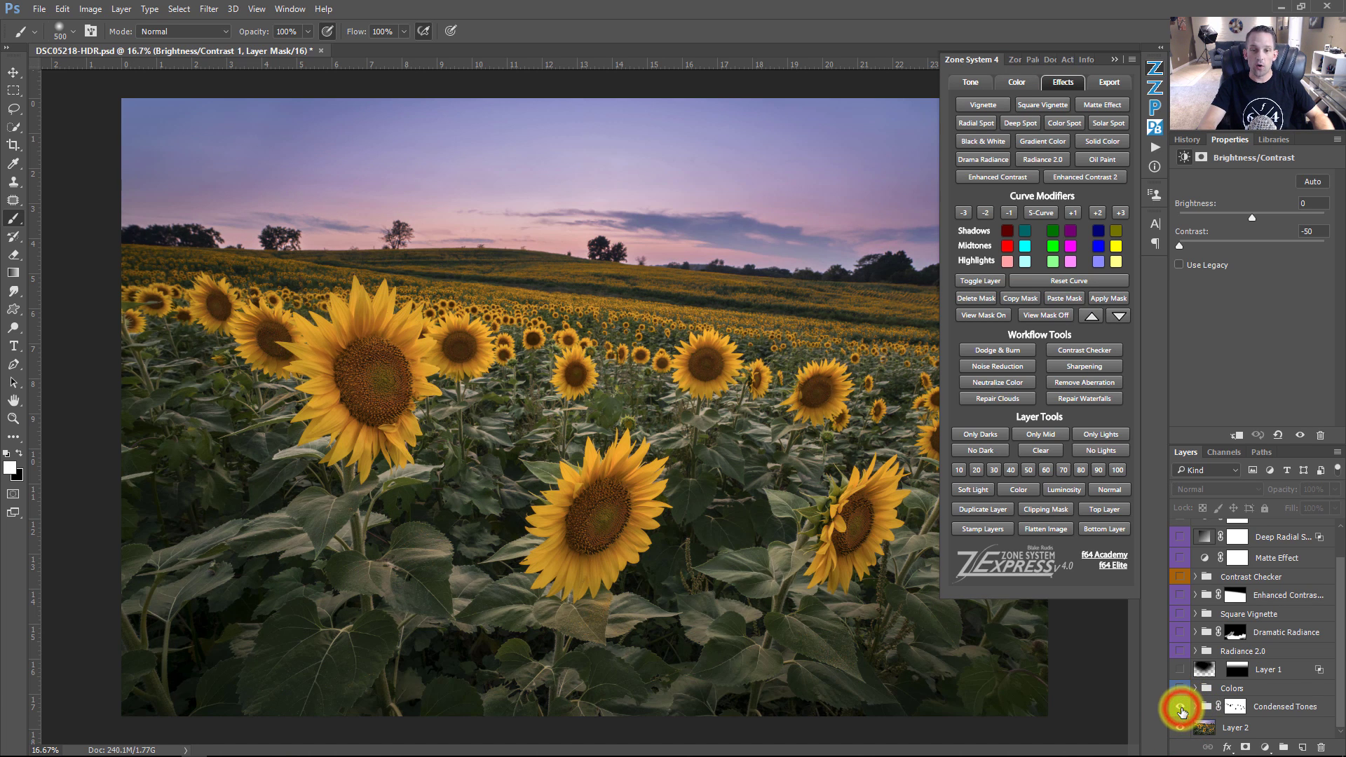
click(1180, 689)
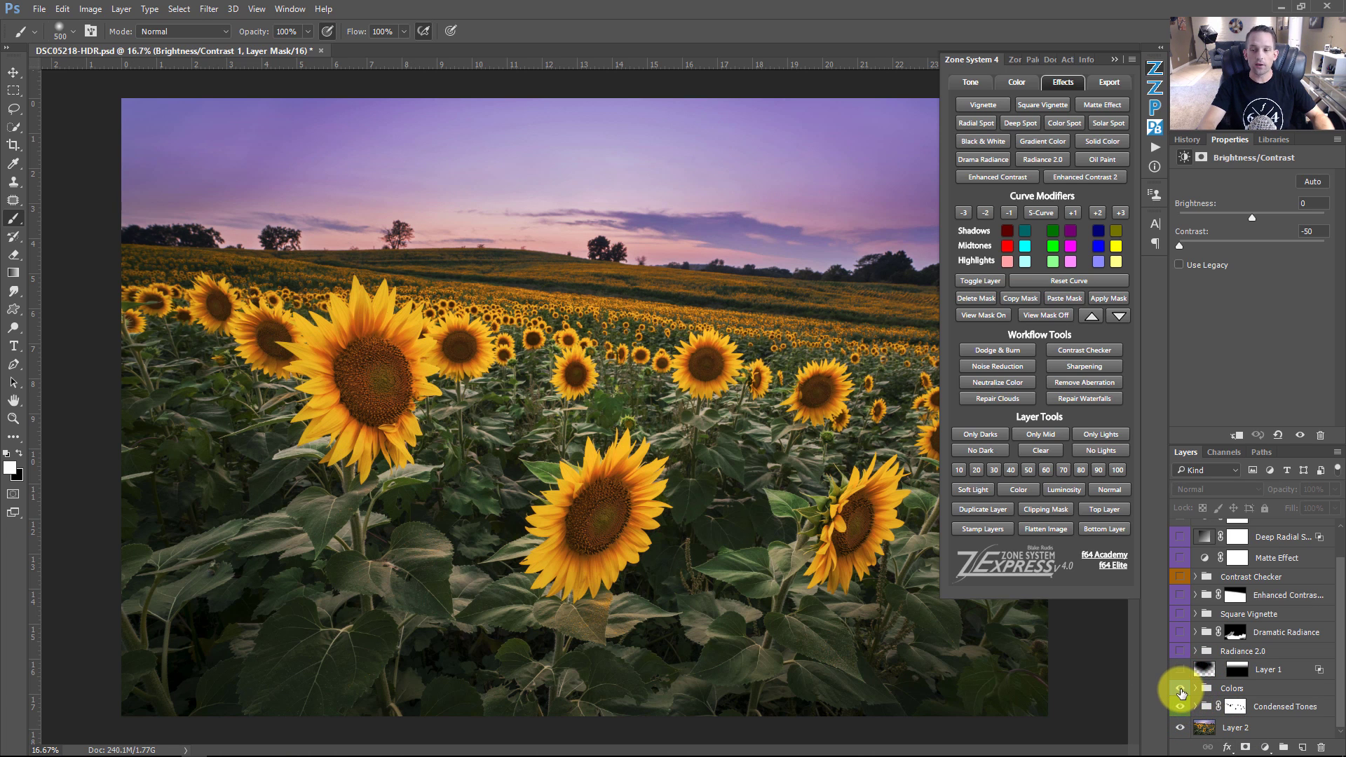
click(1180, 670)
click(1180, 651)
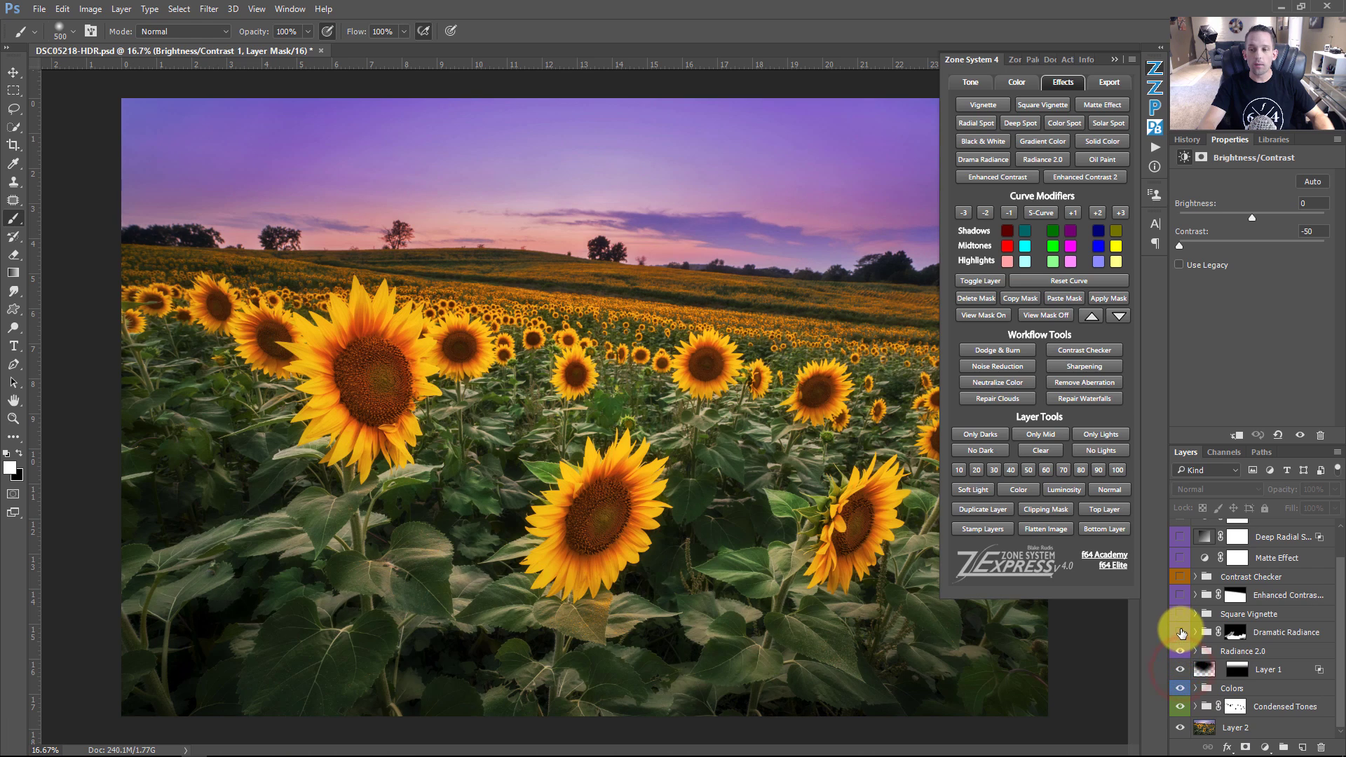
- Turn Dramatic Radiance, Square Vignette, Enhanced Contrast, Contrast Checker, Matte Effect and the deep radial layer back on in order to review each effect
click(1180, 632)
click(1181, 614)
click(1180, 595)
click(1180, 576)
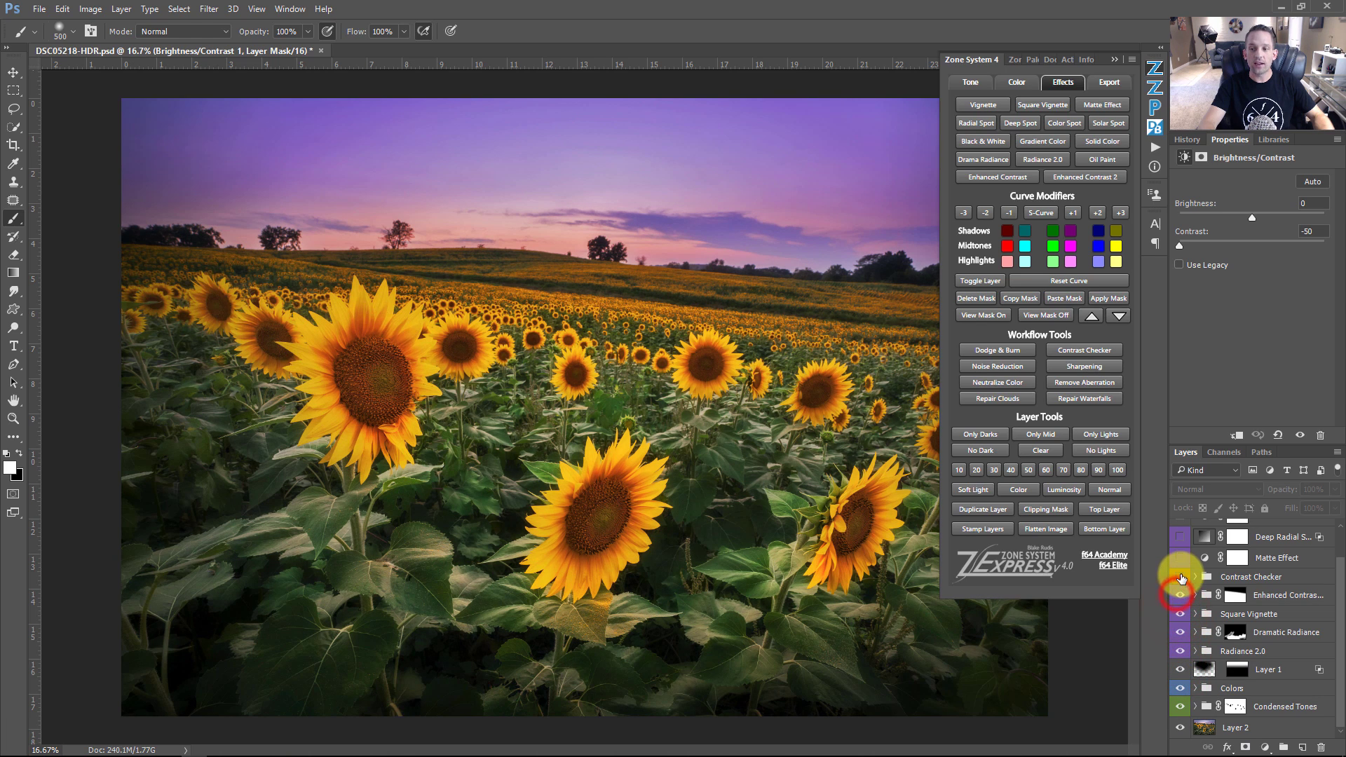
click(1179, 558)
click(1180, 537)
scroll(1181, 542, up, 2)
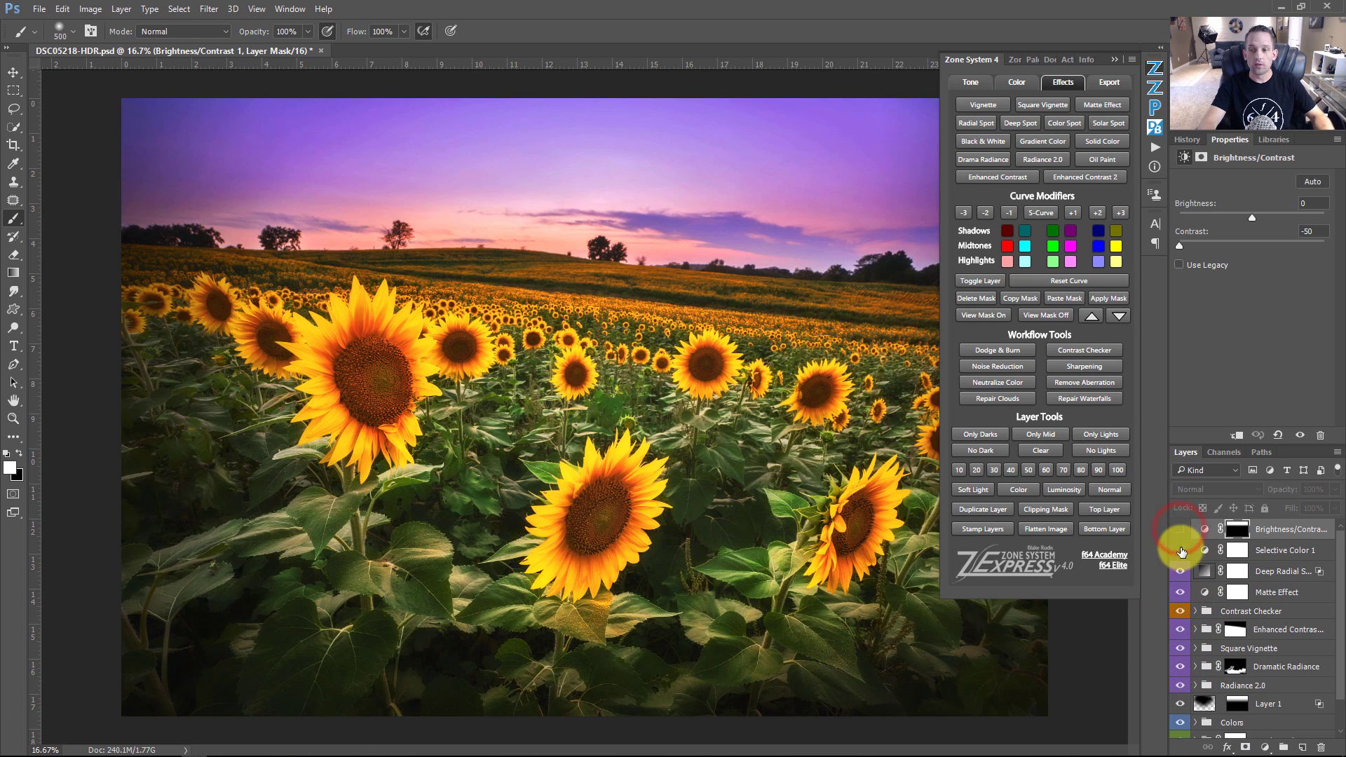
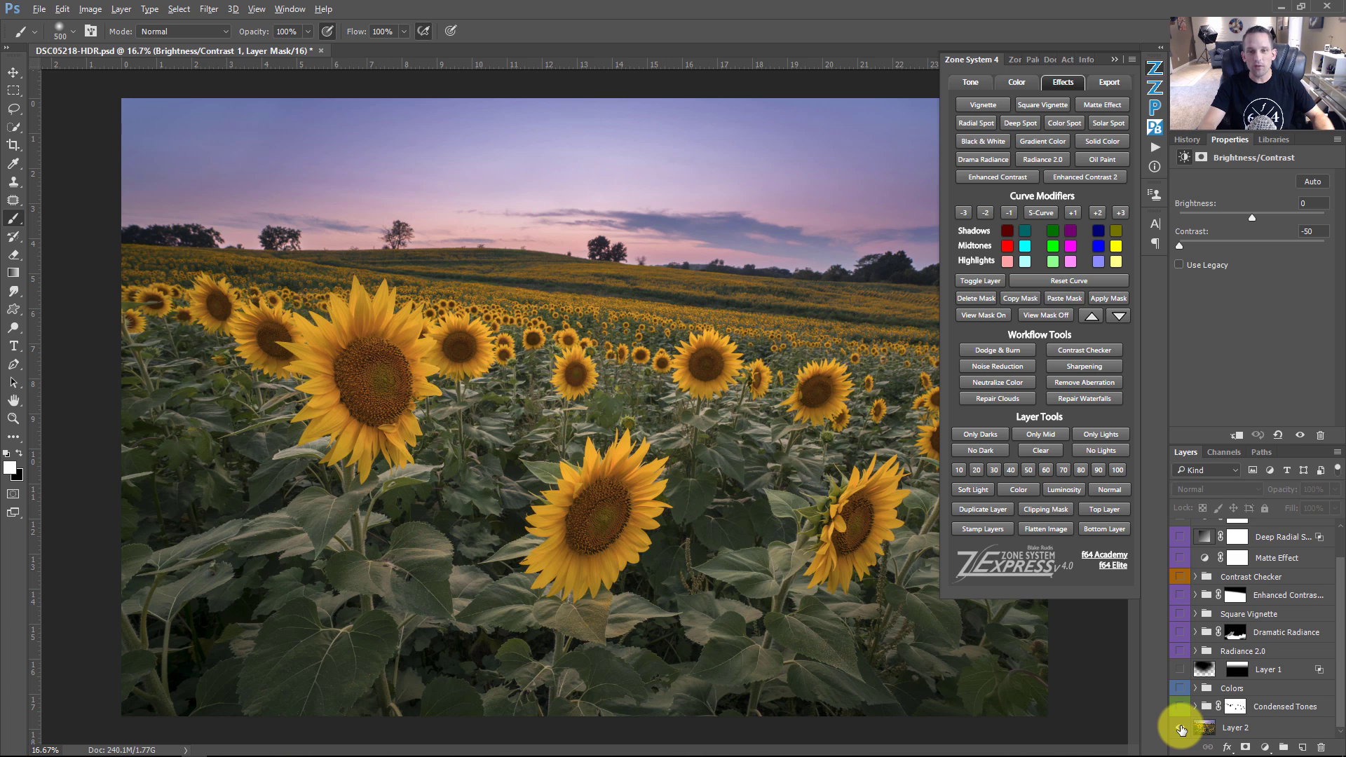
- Restore the hidden layers, expand the Condensed Tones group, and show only that group with Layer 2
alt+click(1181, 729)
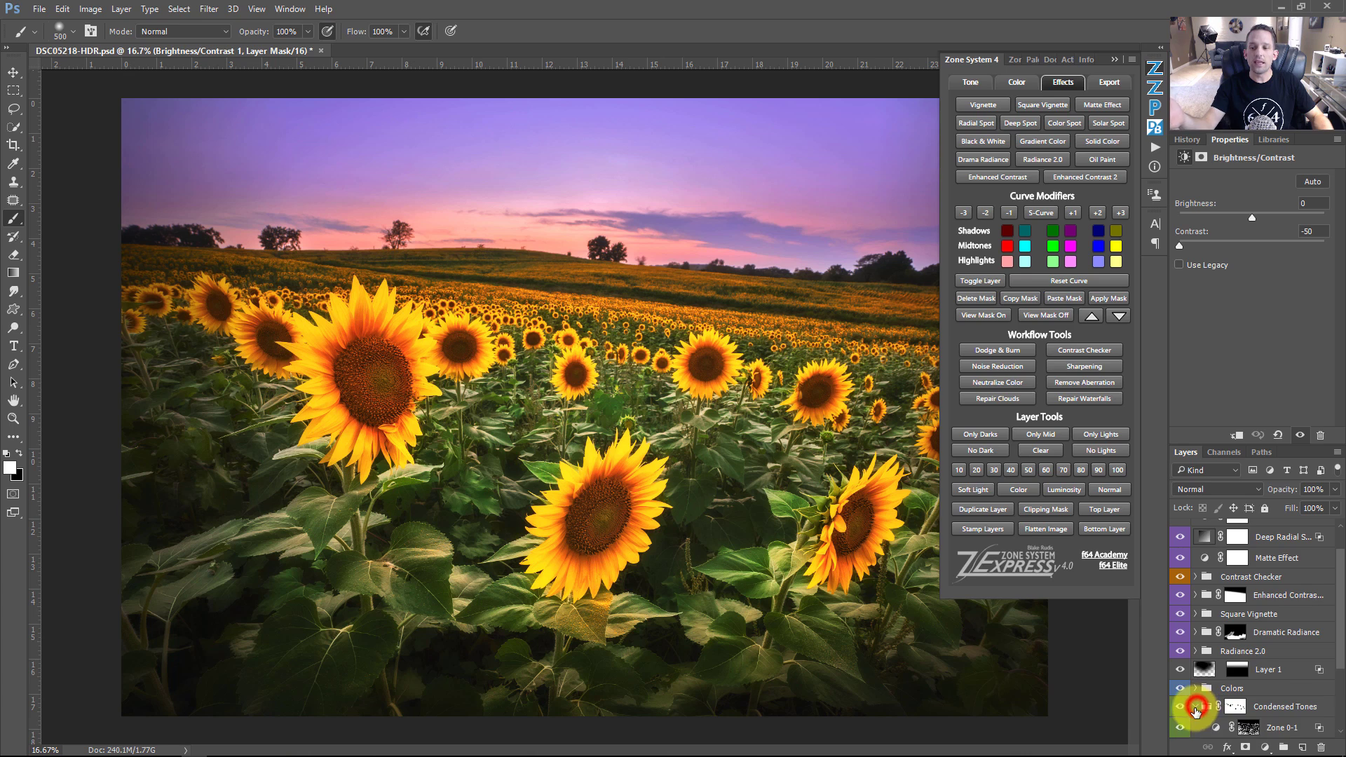
click(1196, 707)
scroll(1192, 640, down, 1)
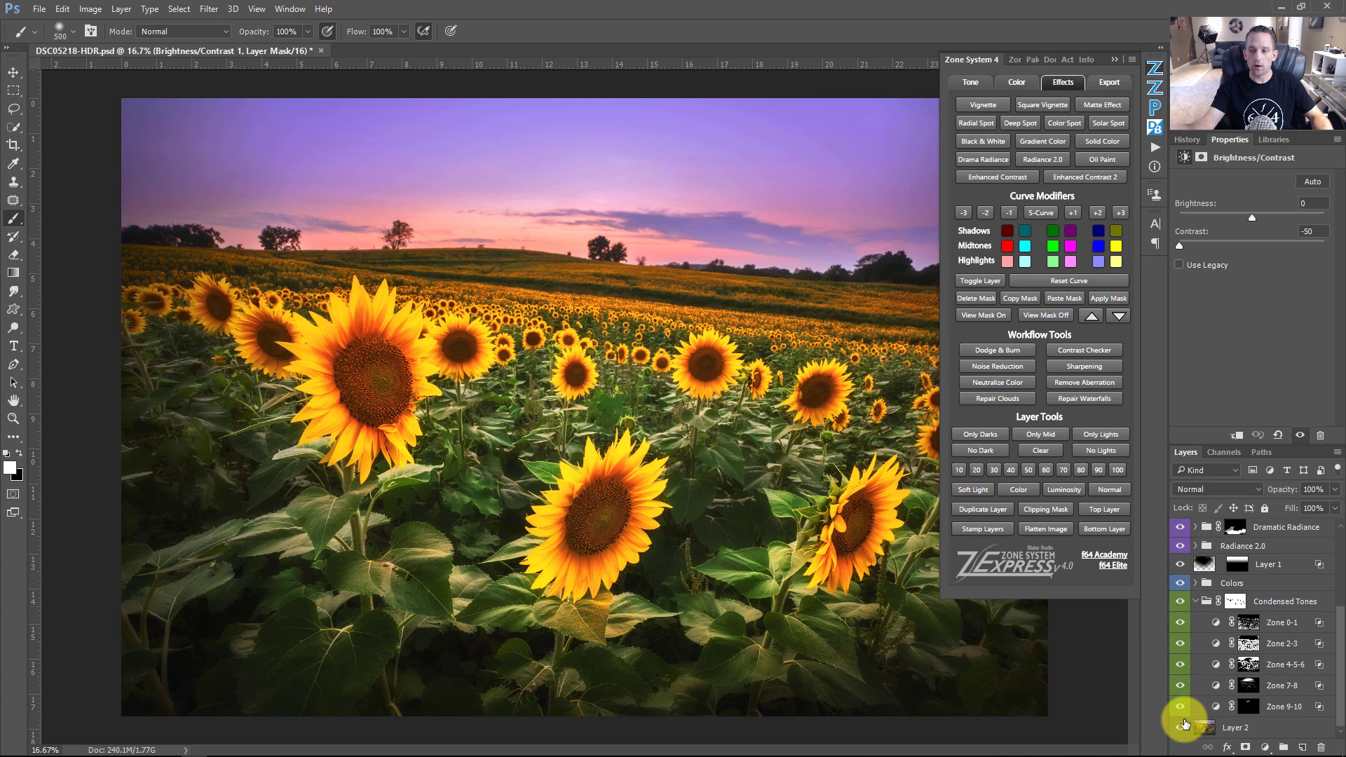
click(1181, 729)
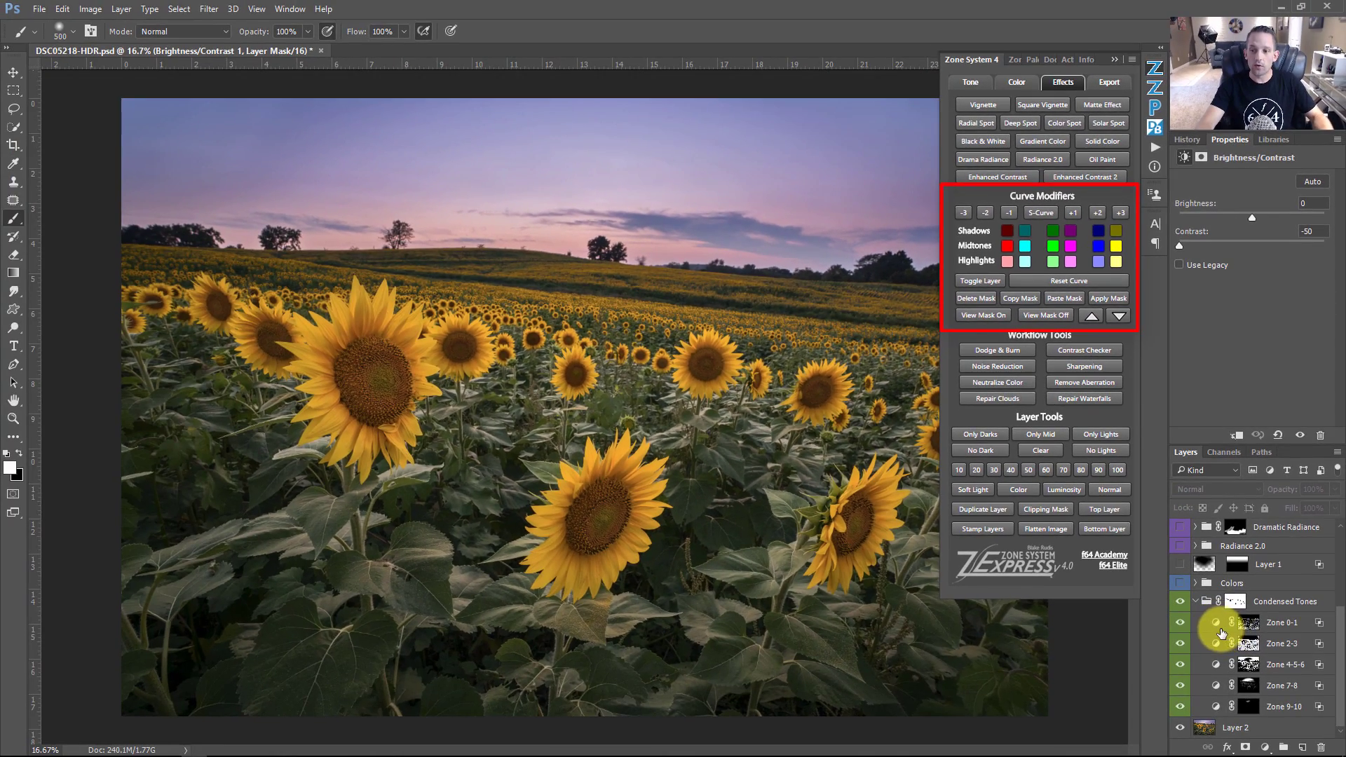
- Try the +3, -3, -2 and -1 curve modifiers on the Zone 0-1 layer and finish with -2
click(1218, 626)
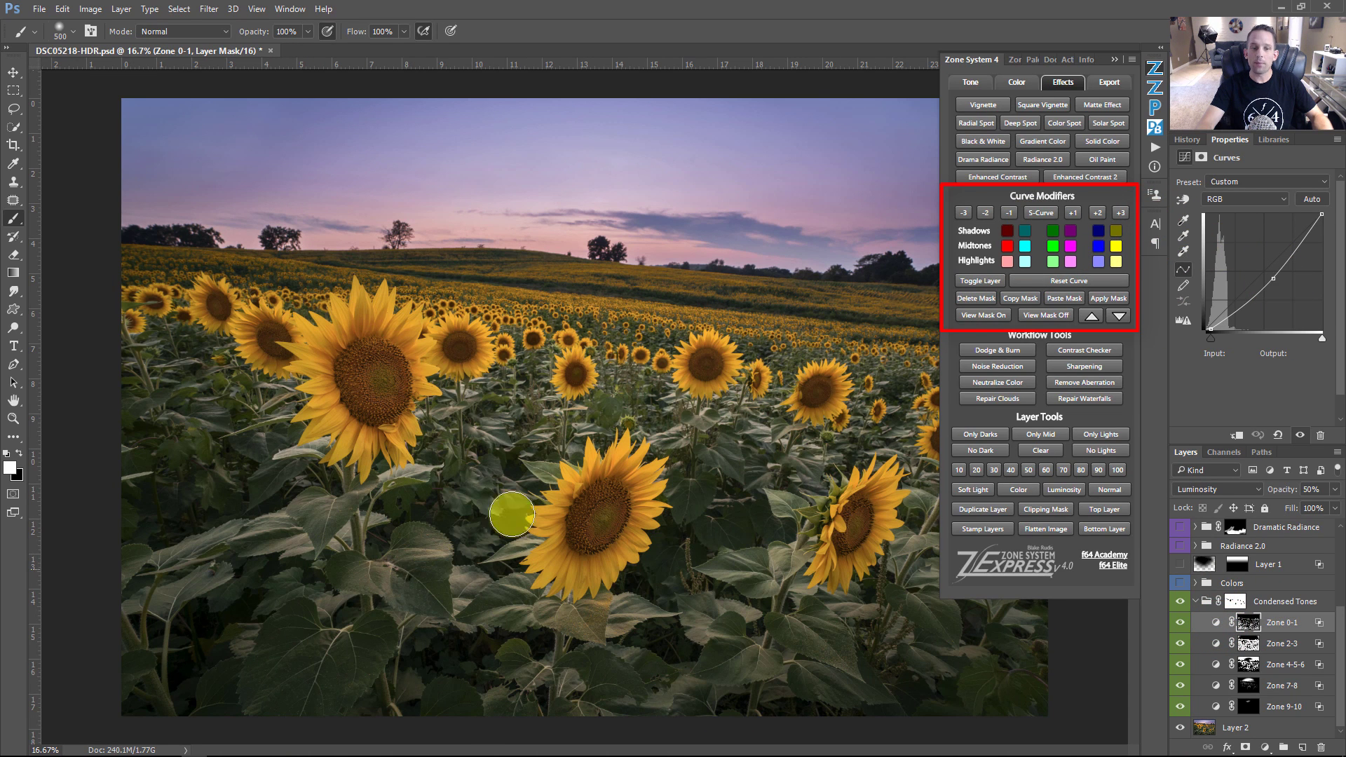
click(1124, 214)
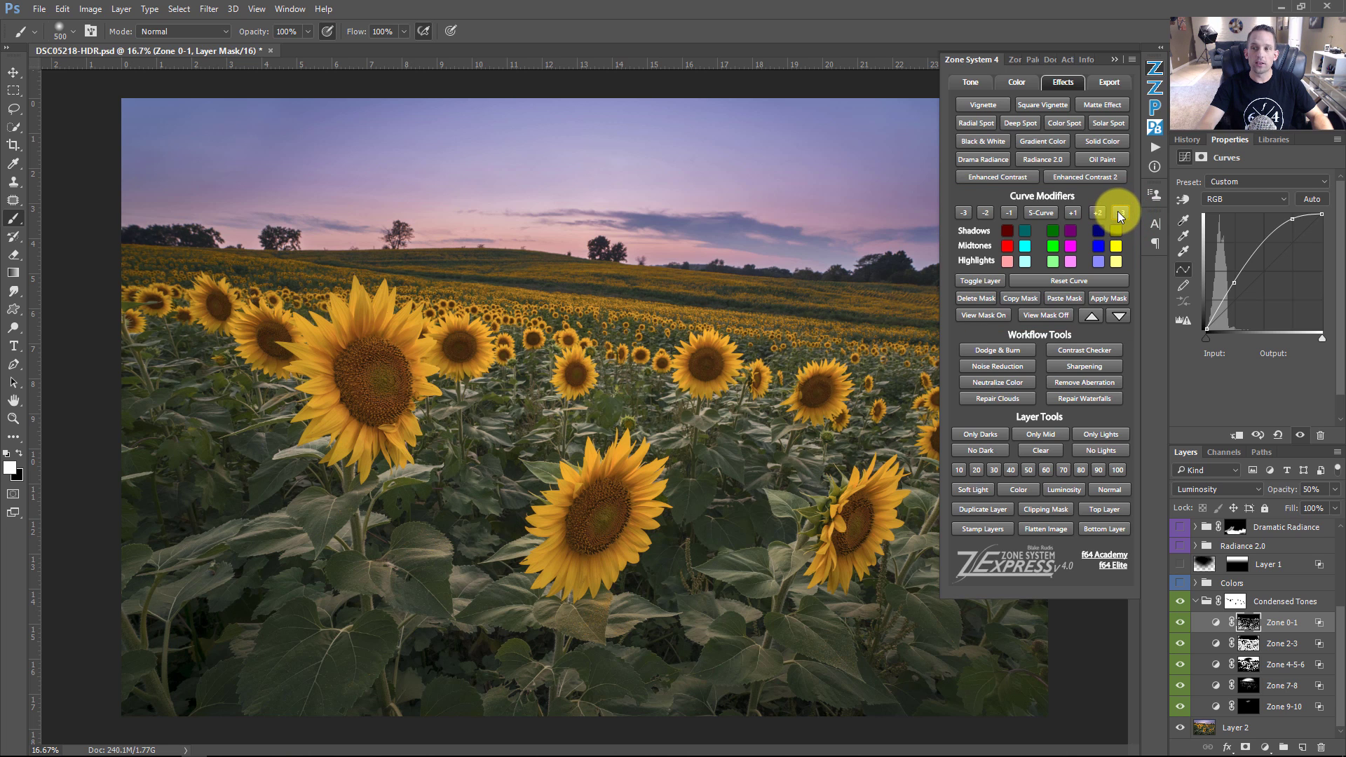
click(965, 213)
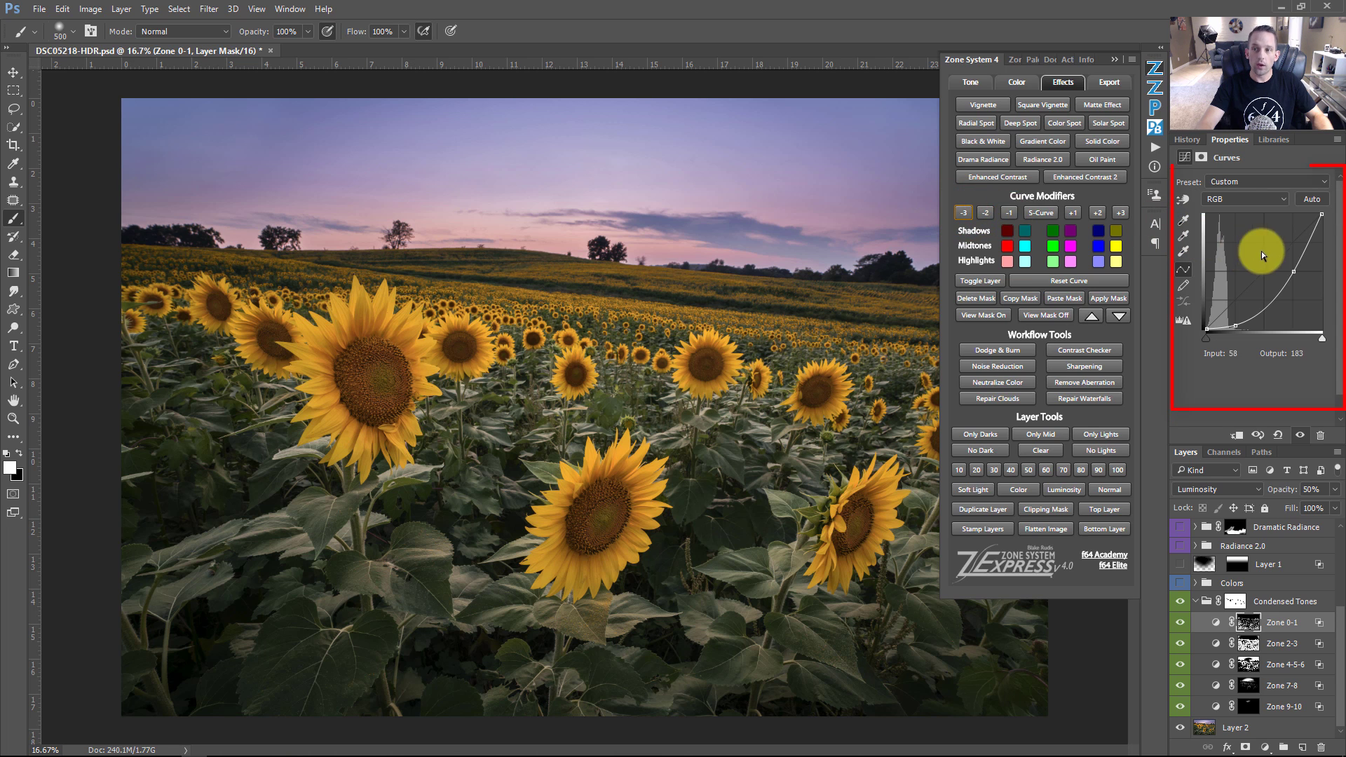
click(990, 210)
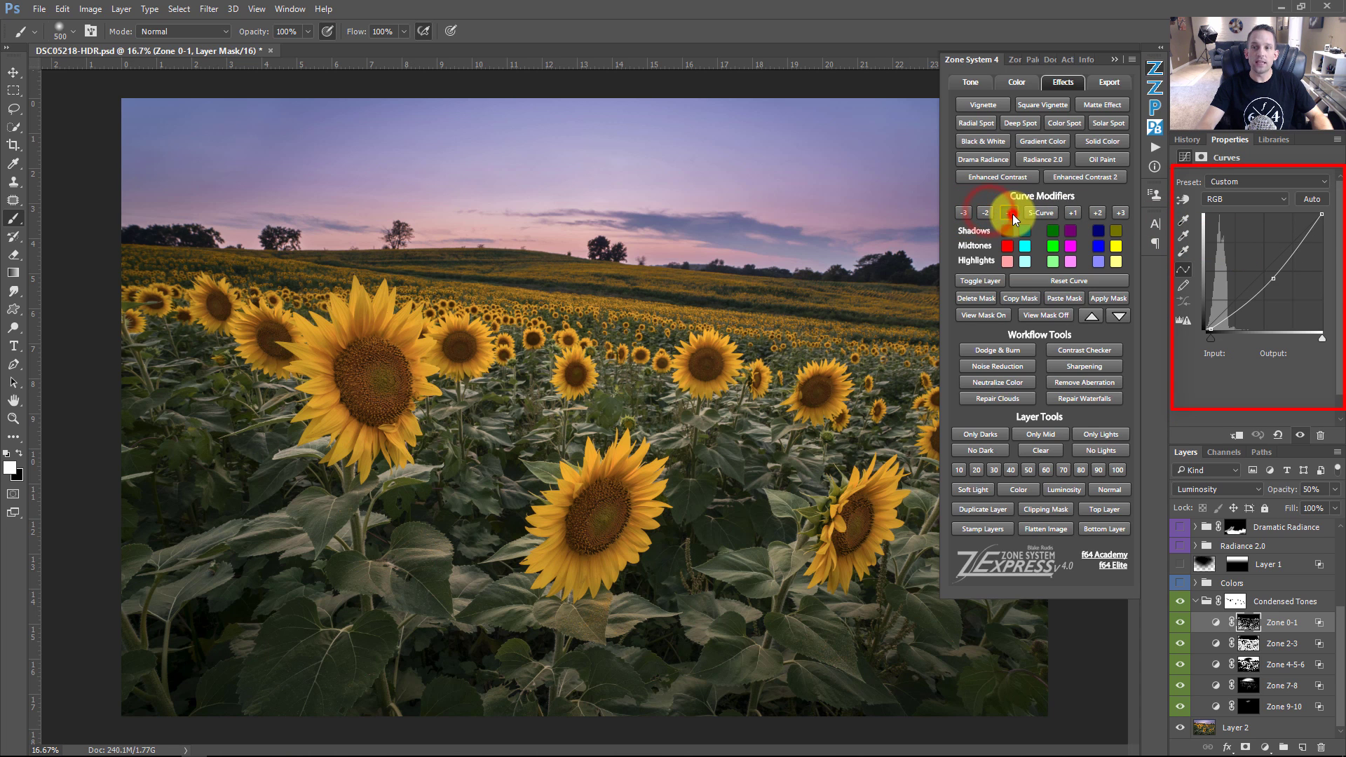
click(1009, 212)
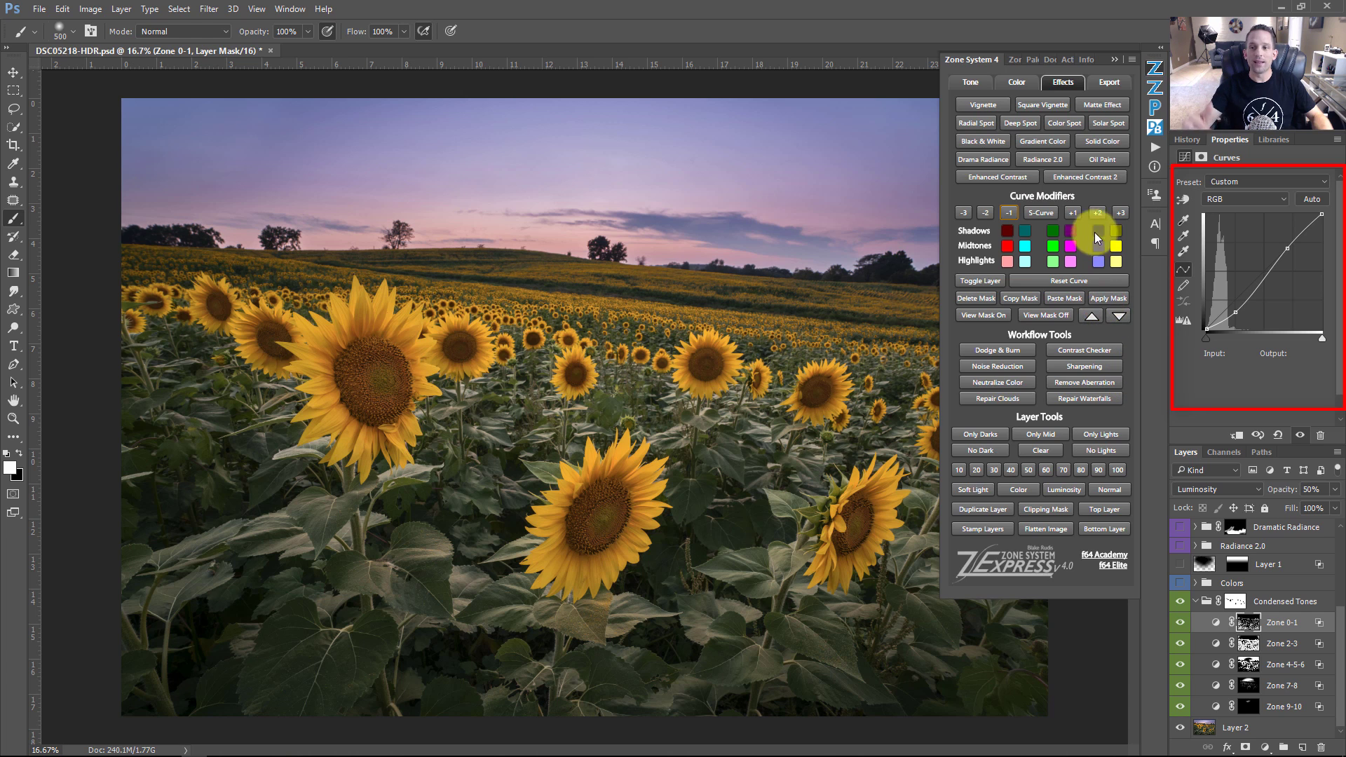
click(985, 212)
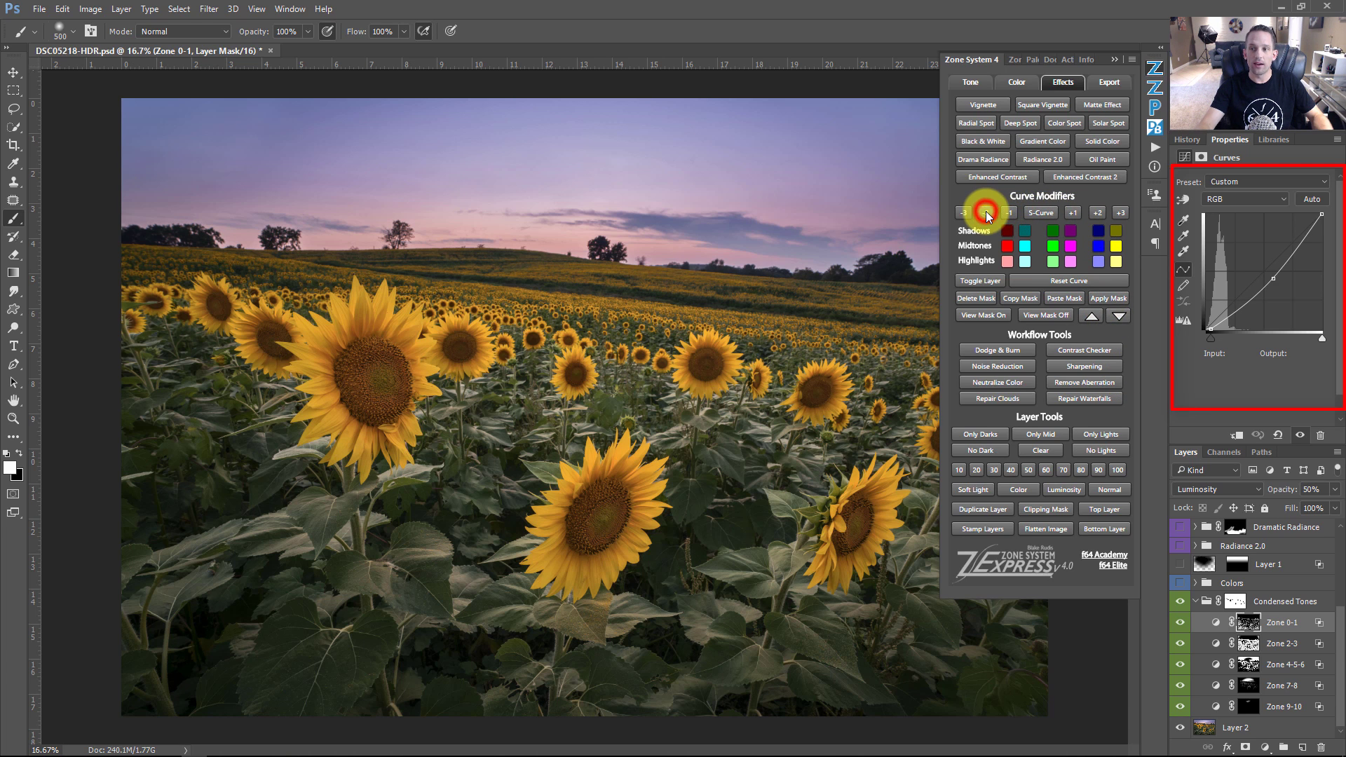
- Move down to the Zone 2-3 layer, try the +2 and -2 curve modifiers, and finish with S-Curve
click(1120, 316)
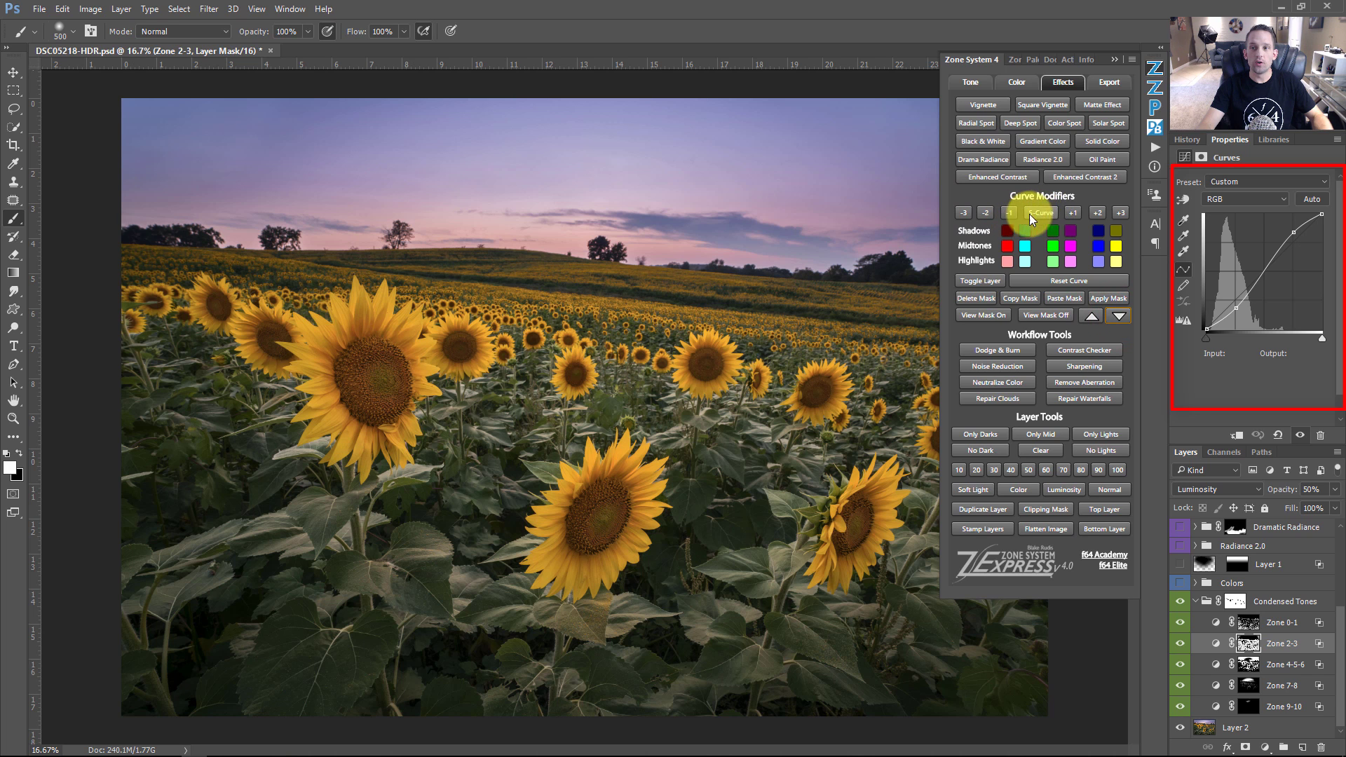
click(1098, 213)
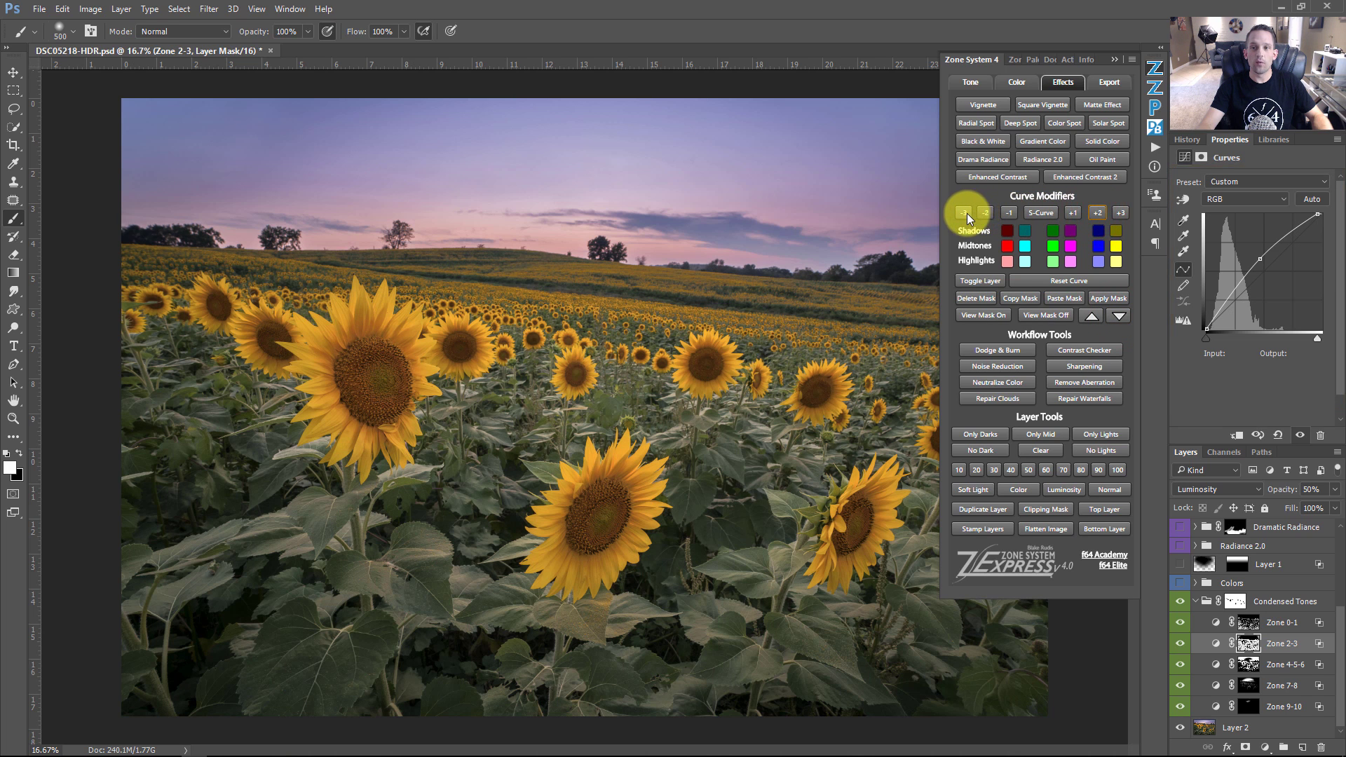
click(981, 214)
click(1040, 213)
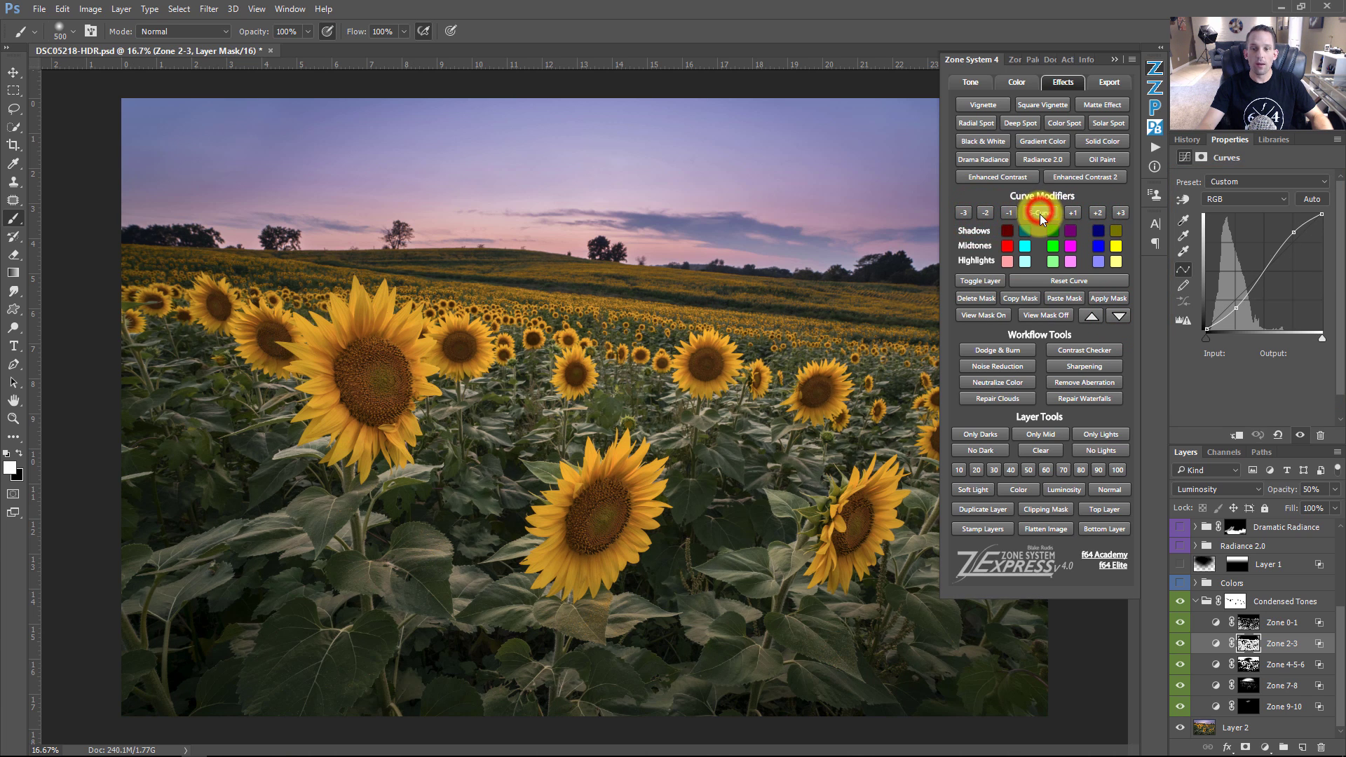
- Move down to the Zone 4-5-6 layer and try the S-Curve, +3 and -3 curve modifiers, ending on S-Curve
click(1119, 317)
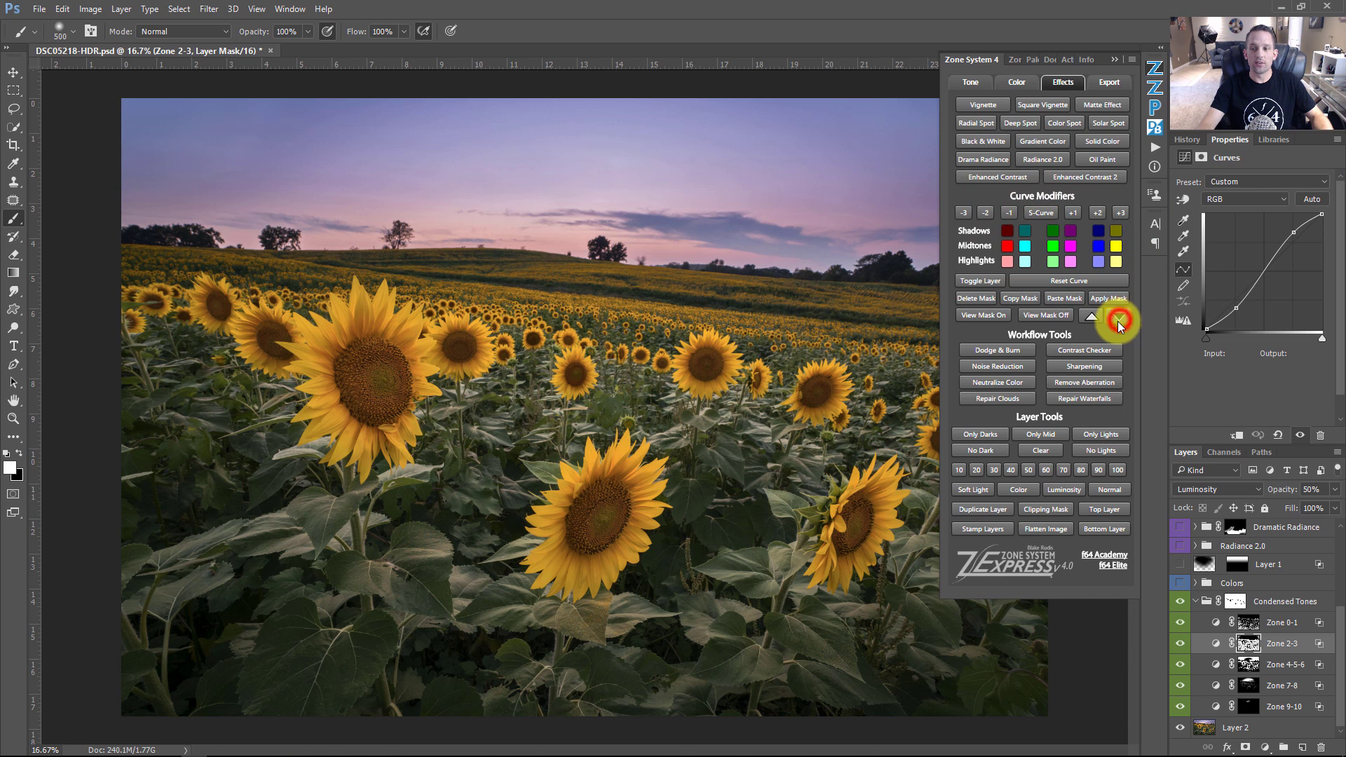
click(1041, 214)
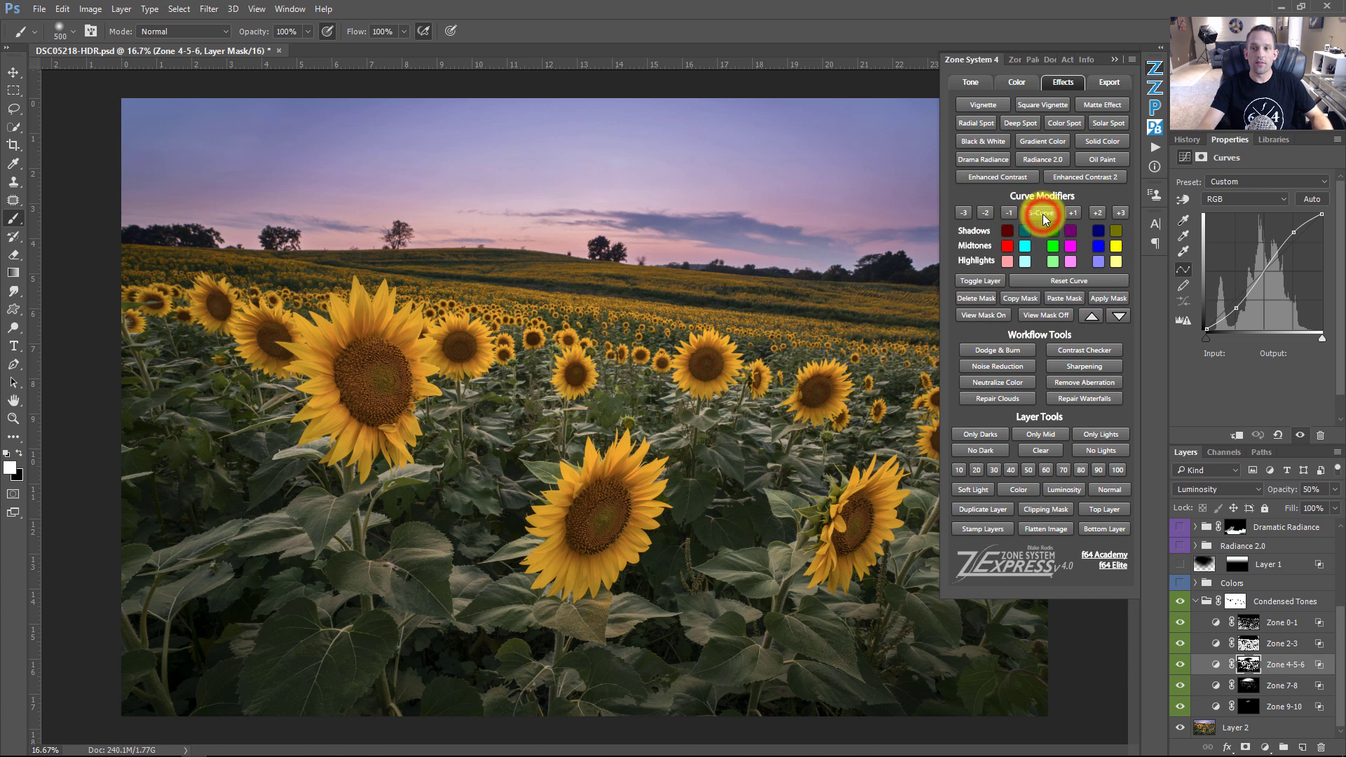
click(1123, 215)
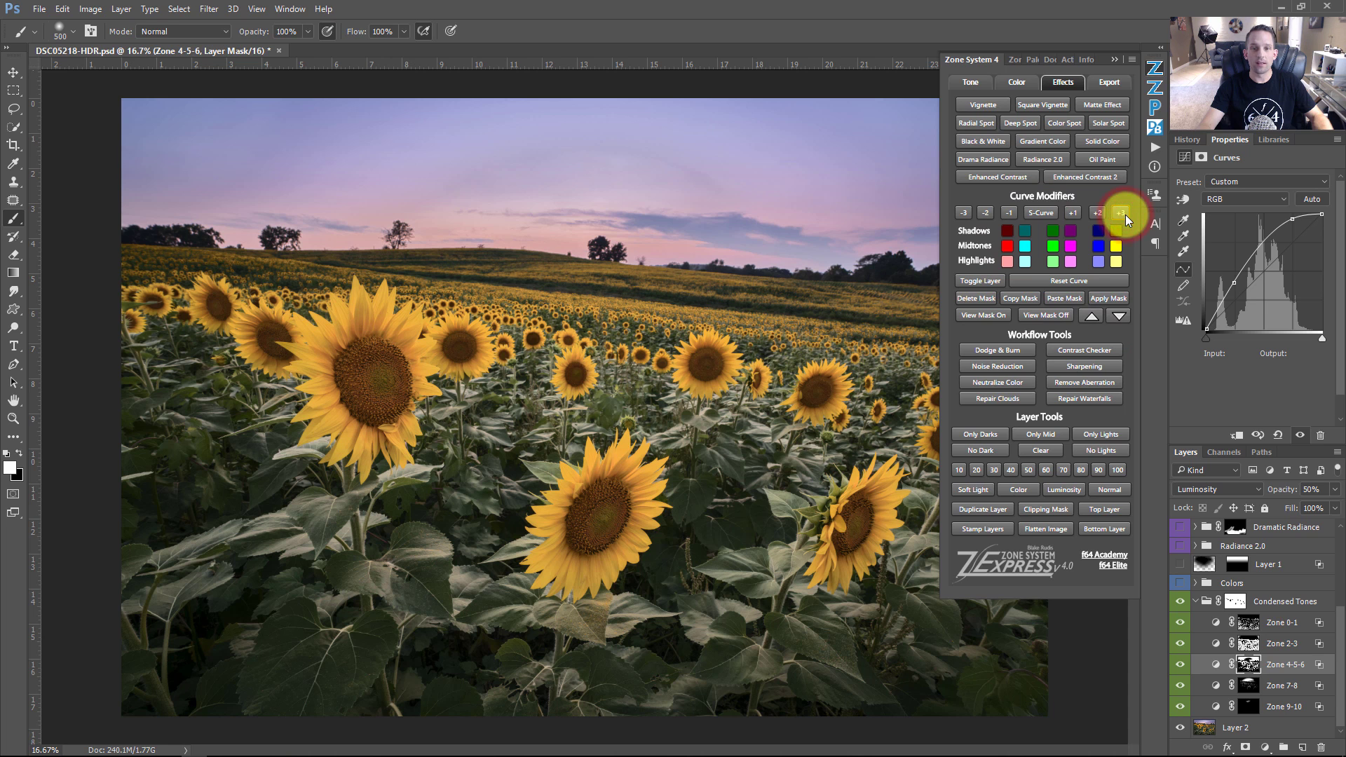
click(962, 211)
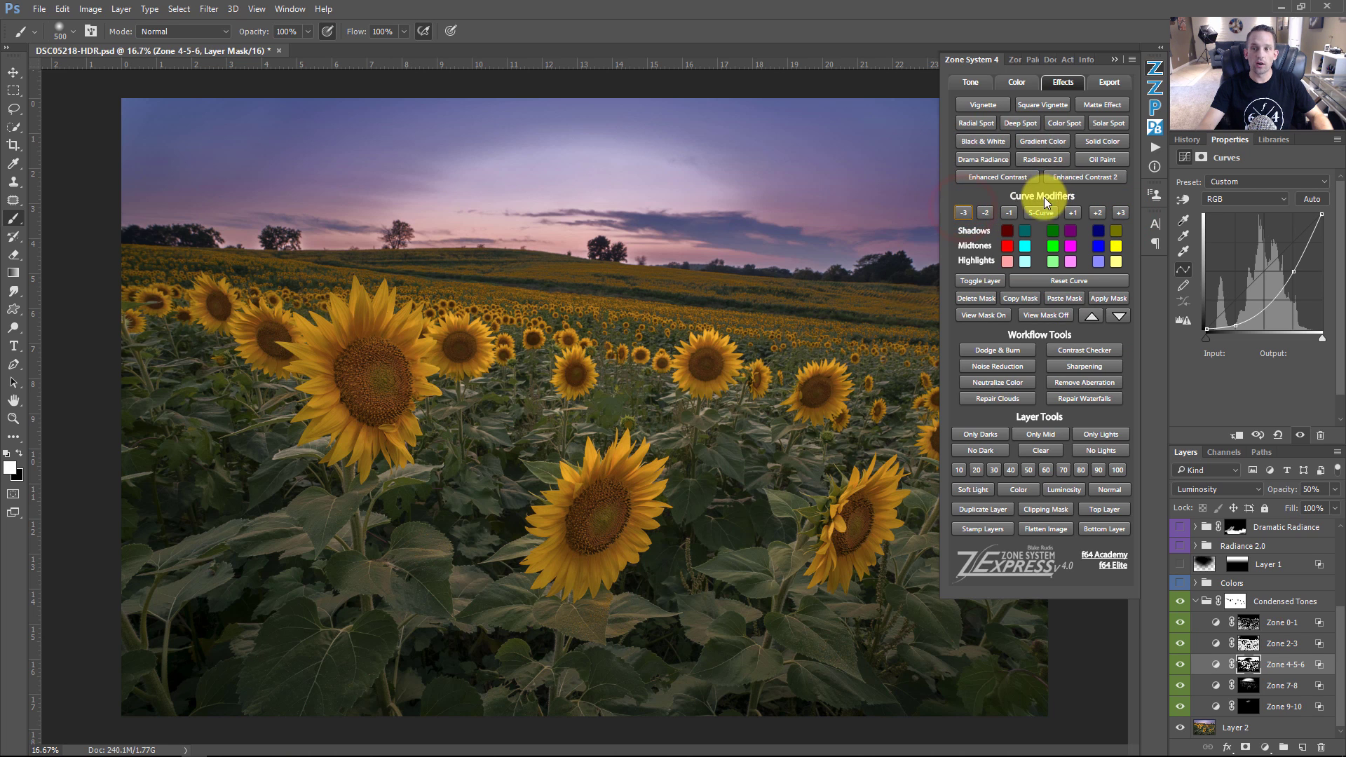
click(1042, 211)
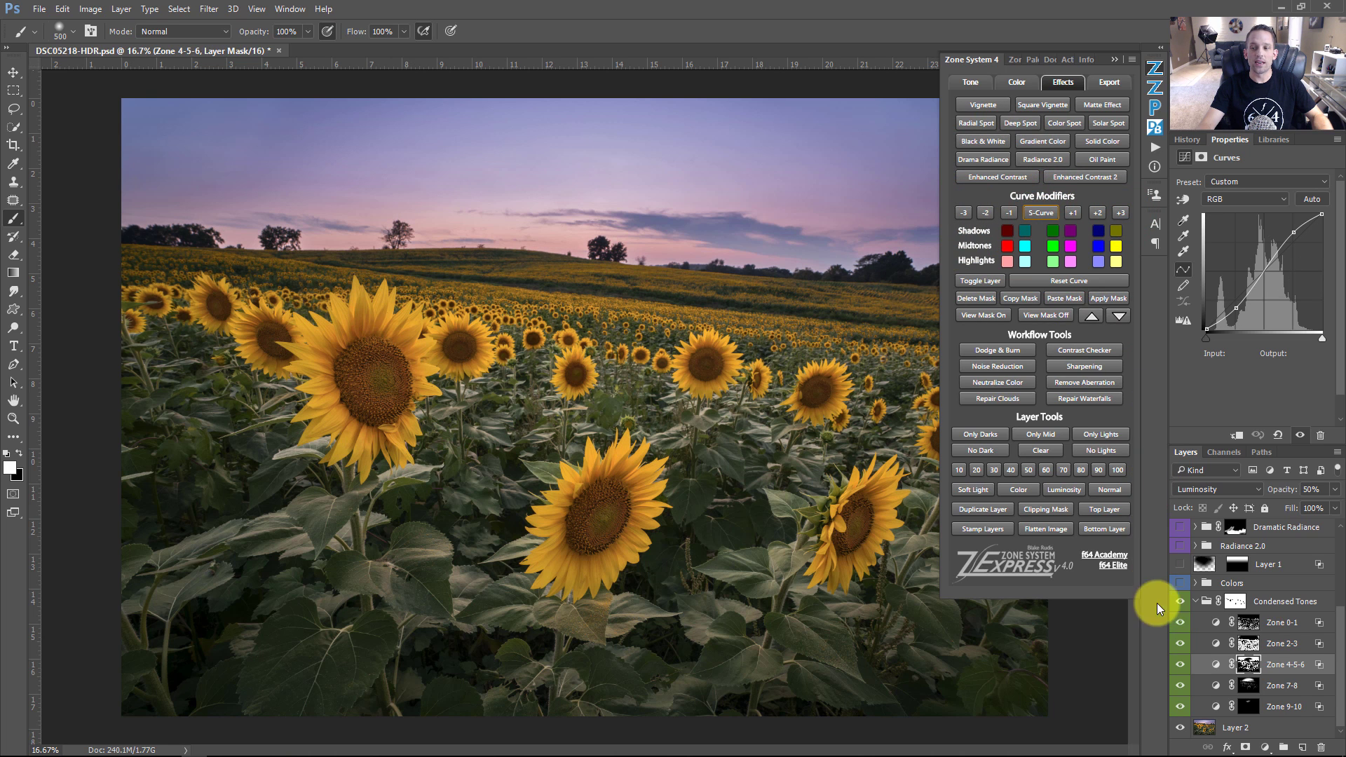
- View the Zone 4-5-6 layer mask, return to its curve, and toggle the layer off and on to compare
click(1248, 668)
alt+click(1248, 665)
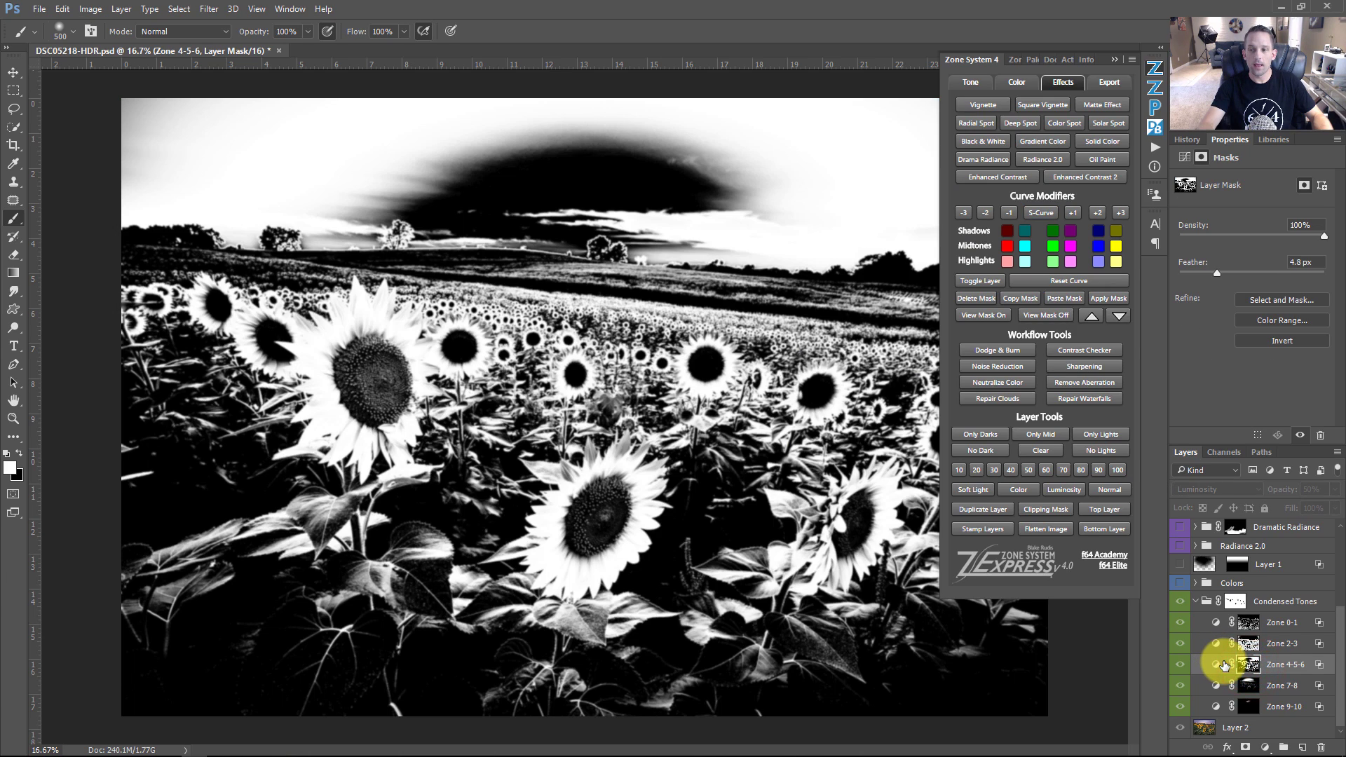
click(1217, 663)
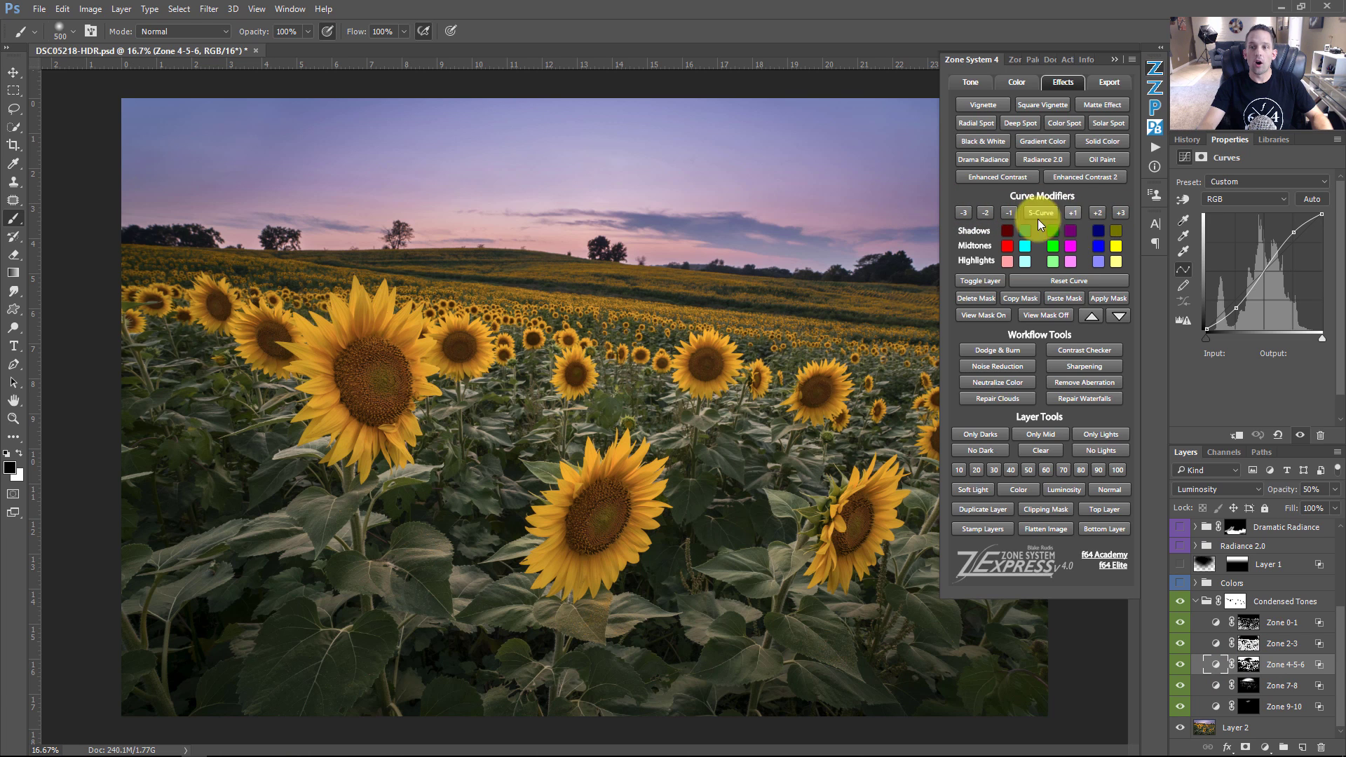
click(983, 280)
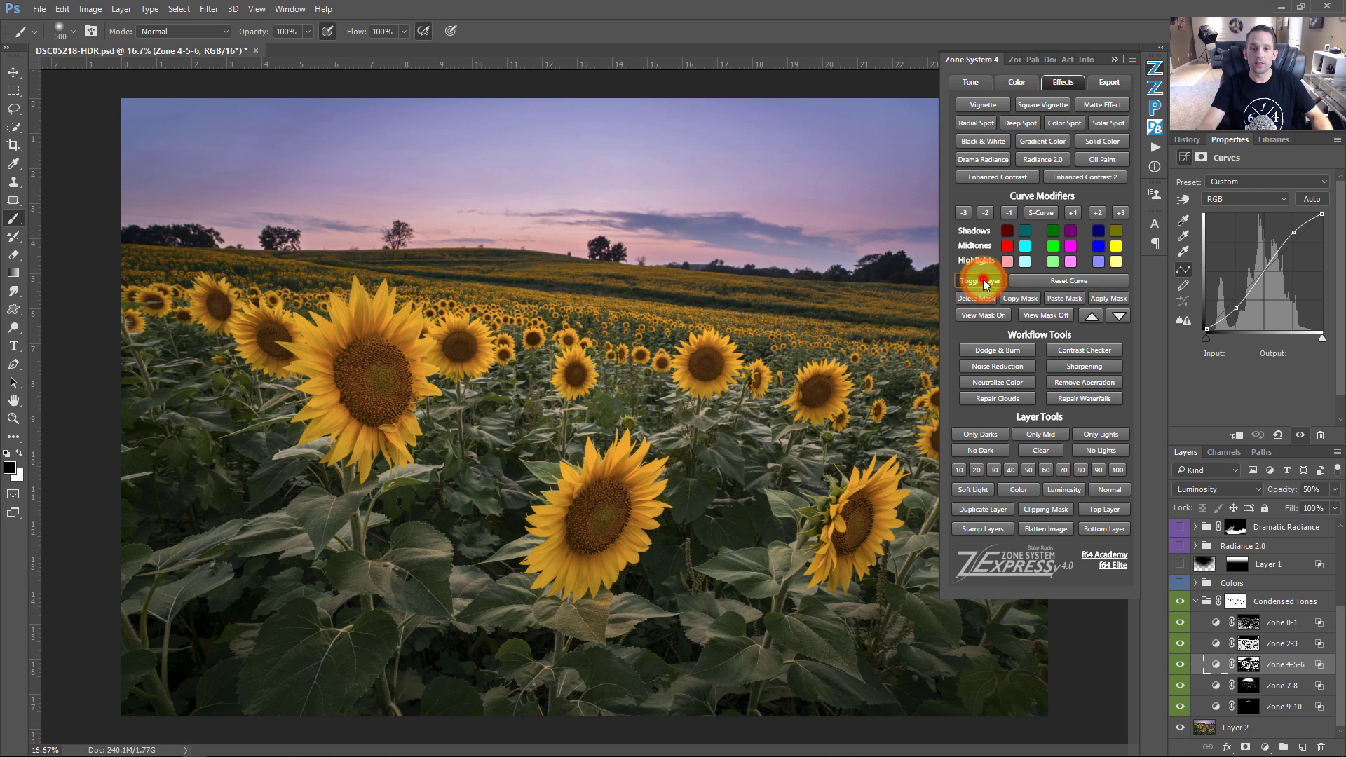
click(983, 280)
- Reset the Zone 4-5-6 curve and switch its color mask overlay on and off
click(1070, 280)
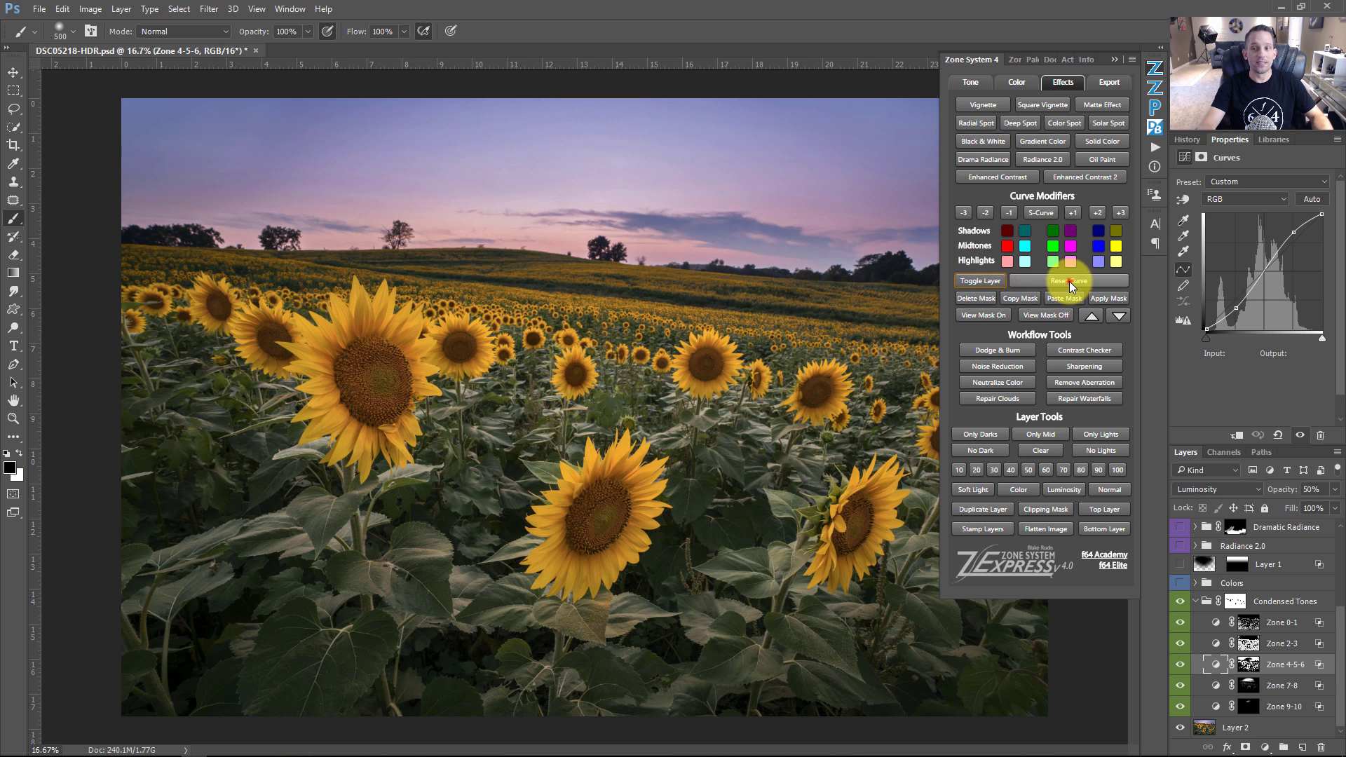
click(980, 315)
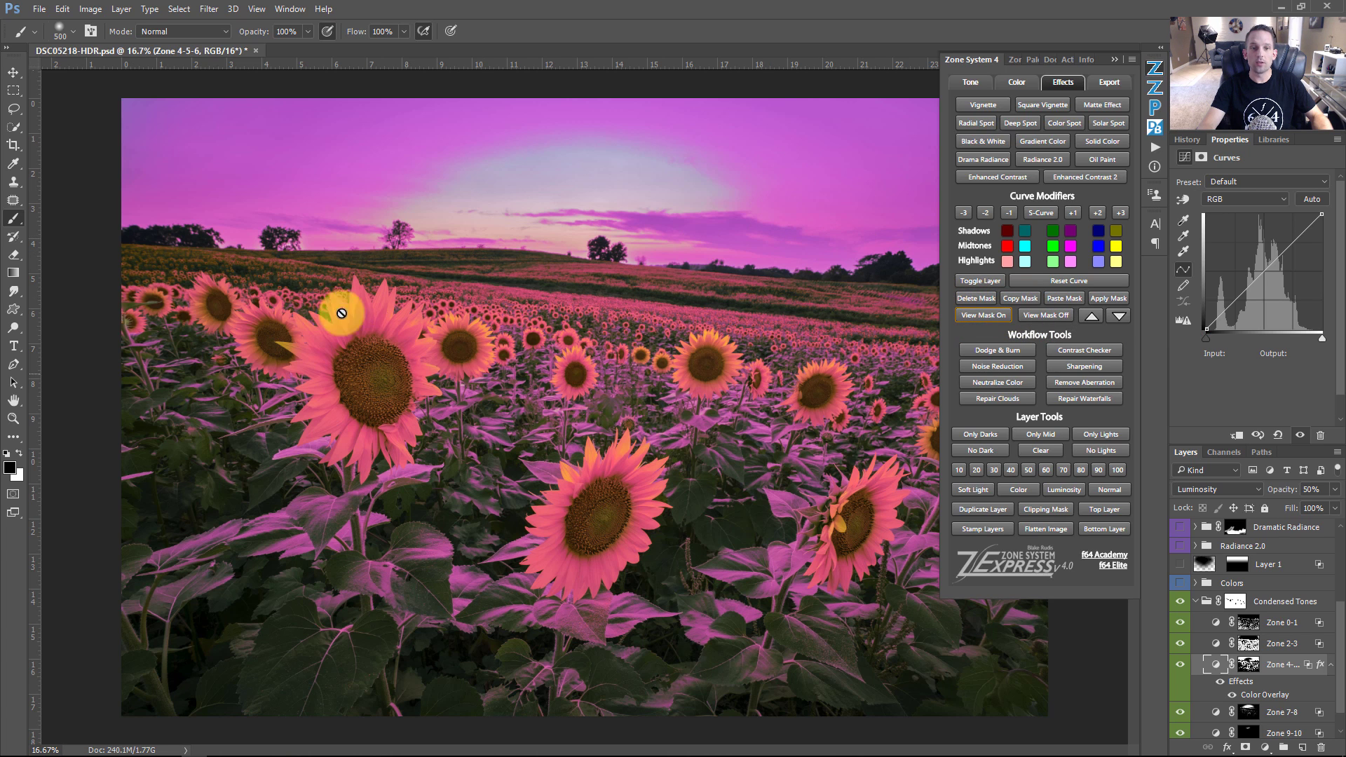
click(1053, 316)
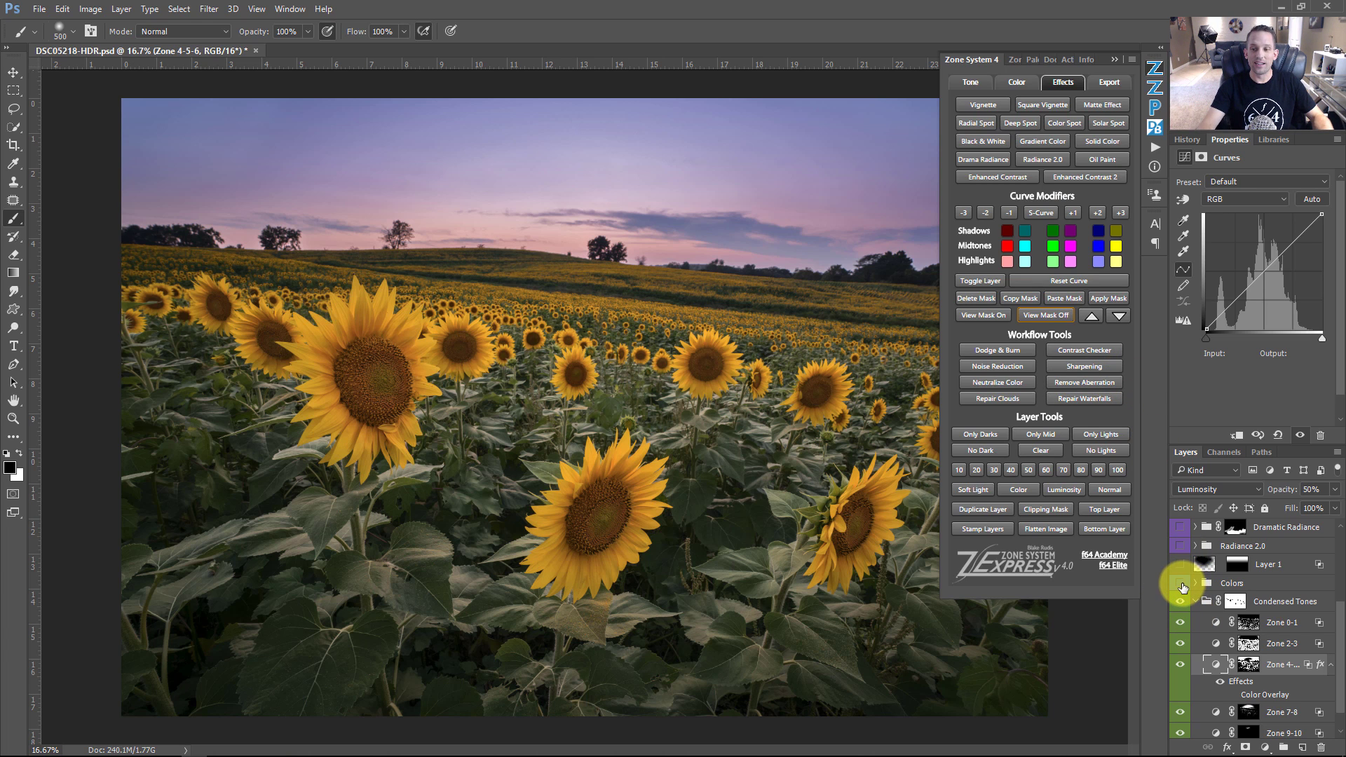
- Collapse the Condensed Tones group and turn the layers from Colors up to Brightness/Contrast back on
click(1195, 600)
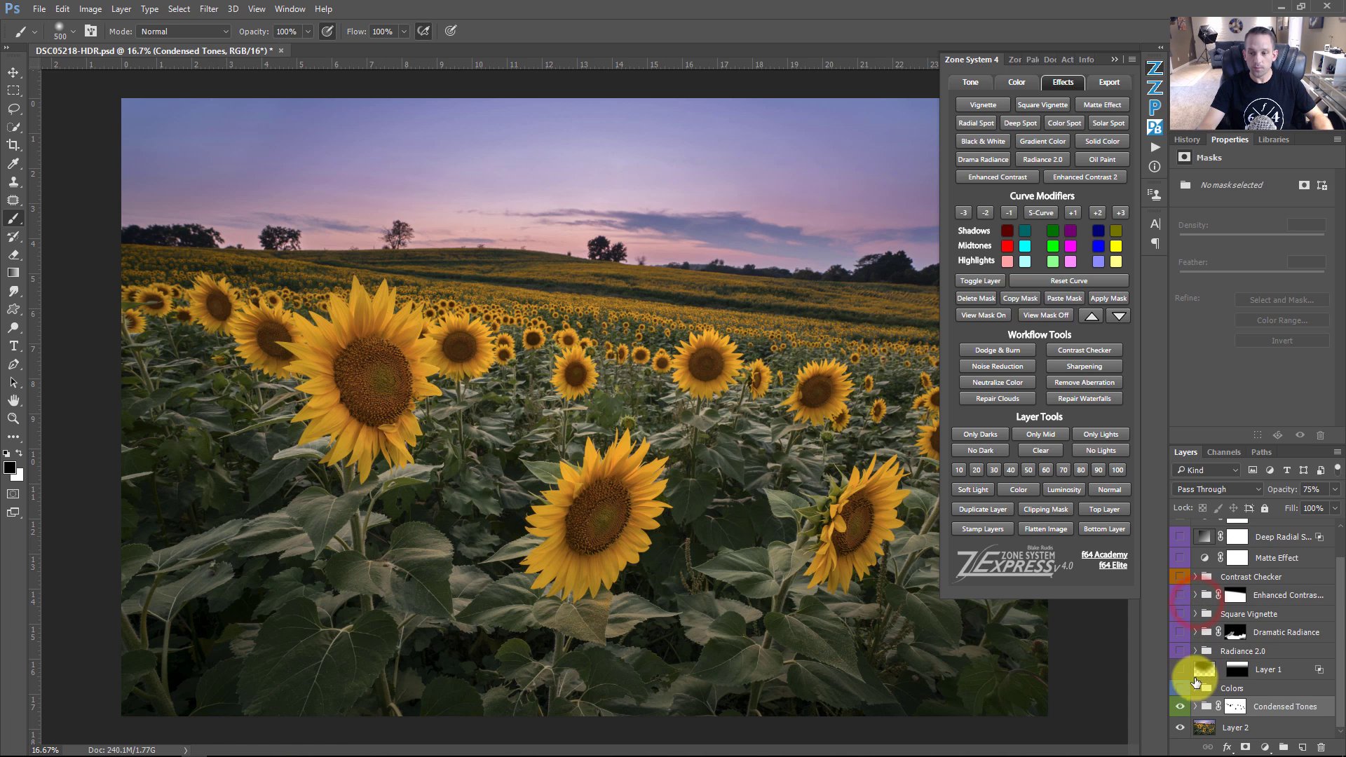
drag(1196, 681, 1181, 561)
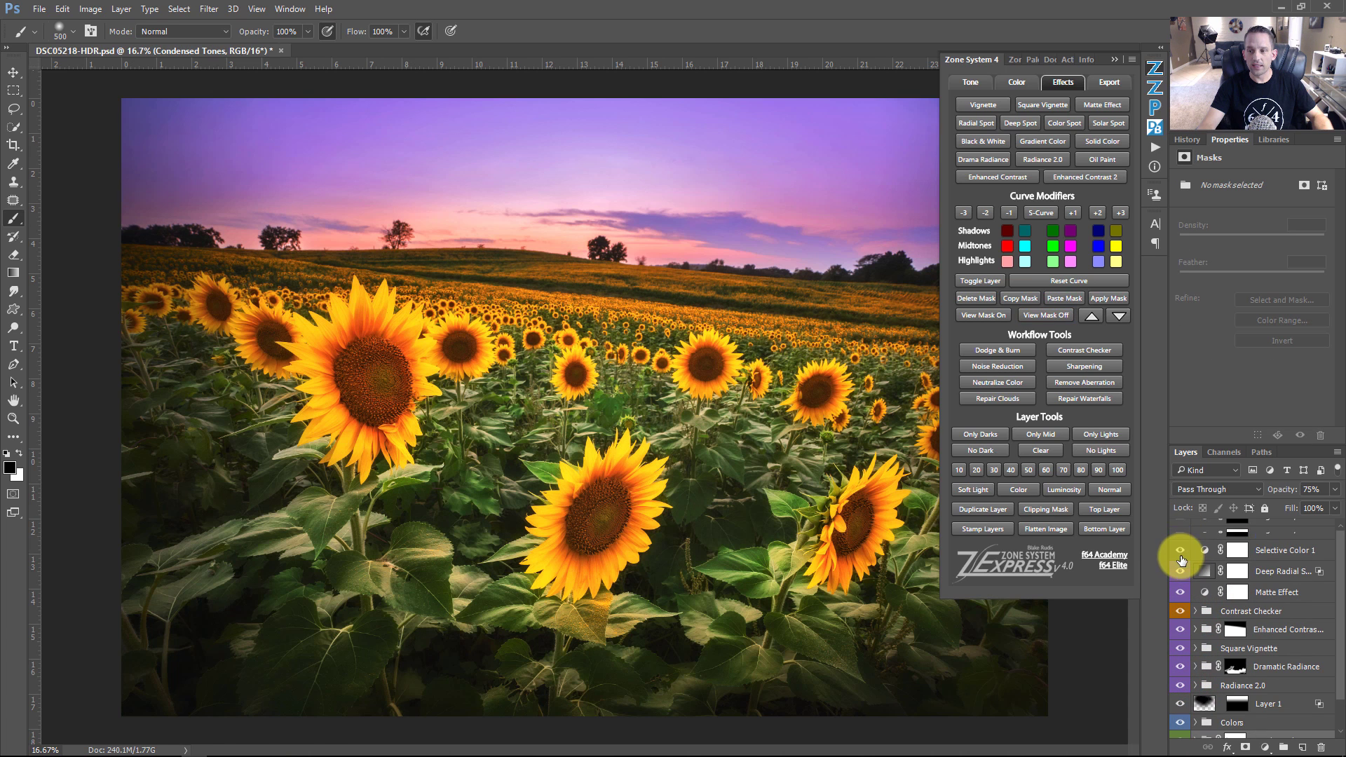
click(1178, 529)
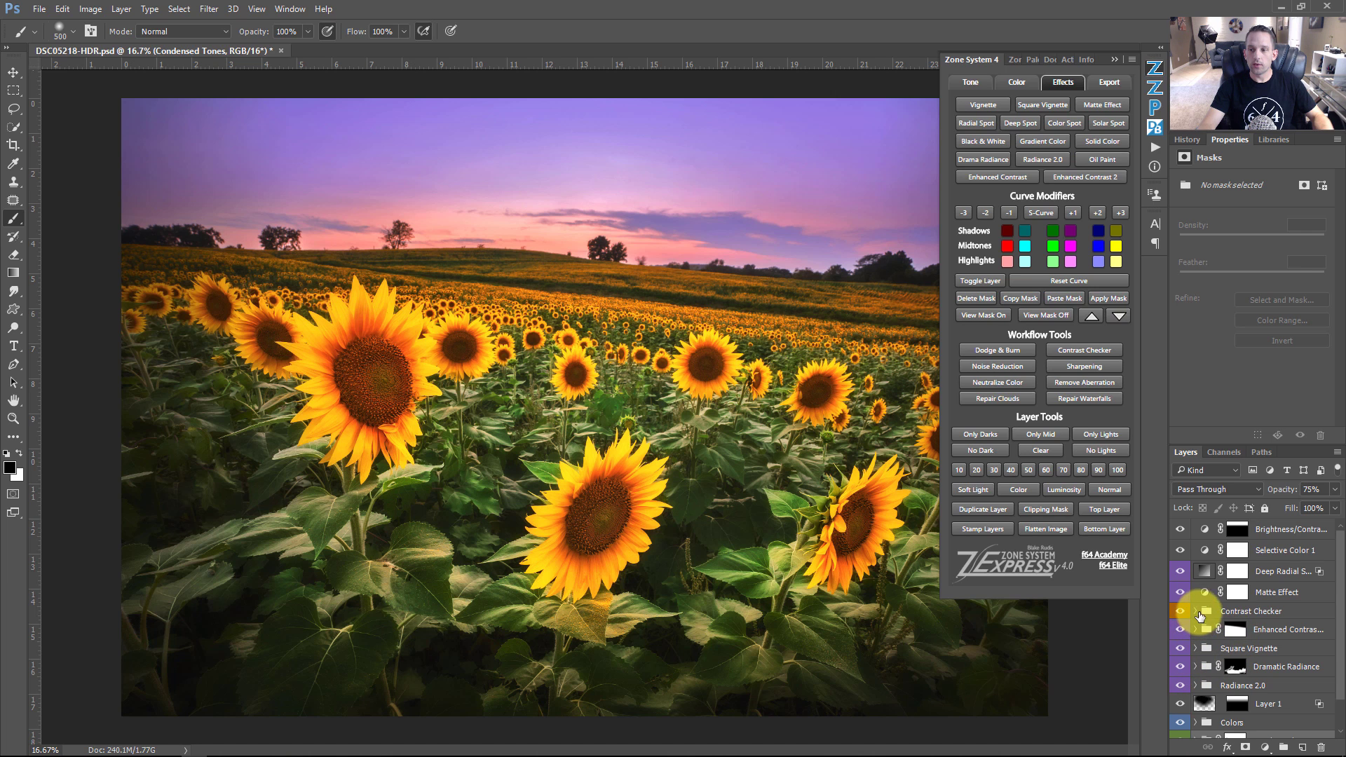
- Hide the layers from Radiance 2.0 up to Brightness/Contrast, and turn Radiance 2.0 and Dramatic Radiance back on to review them
click(1180, 684)
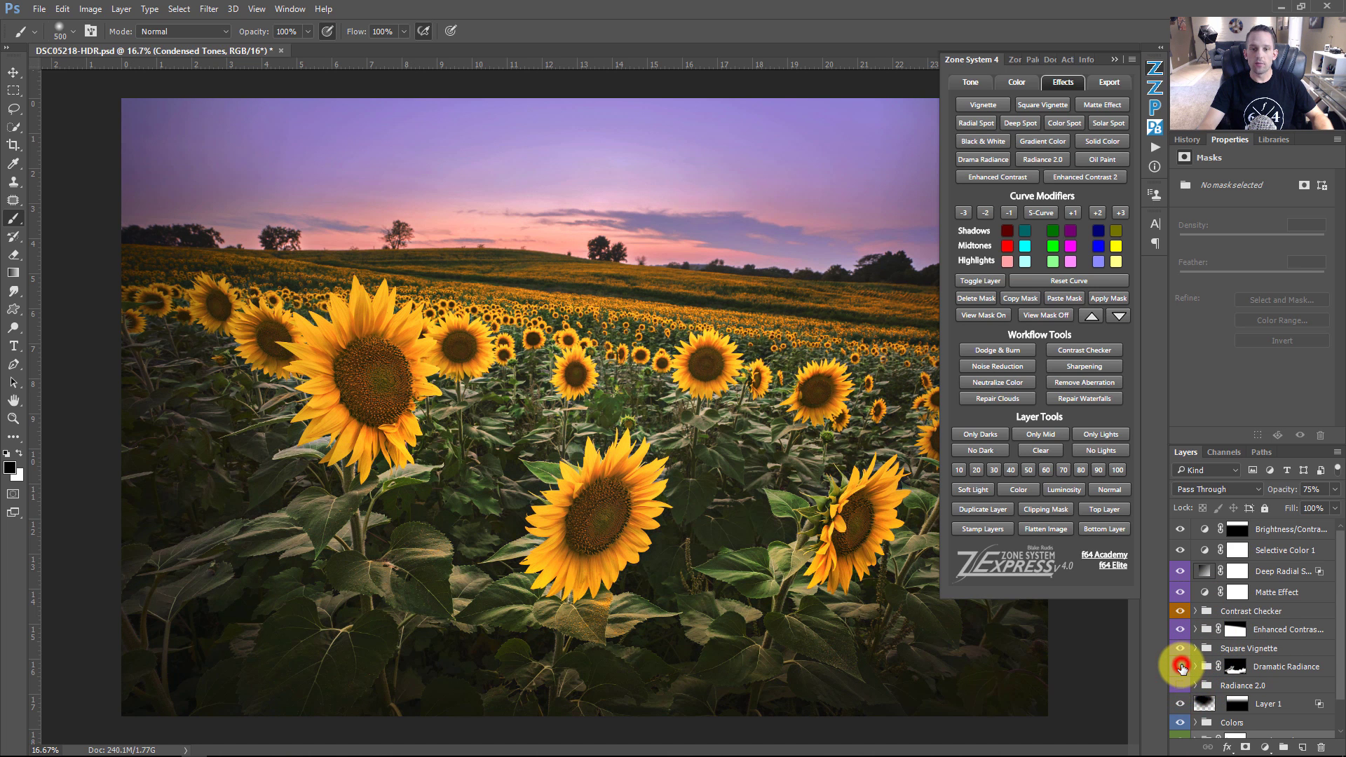
drag(1182, 668, 1179, 517)
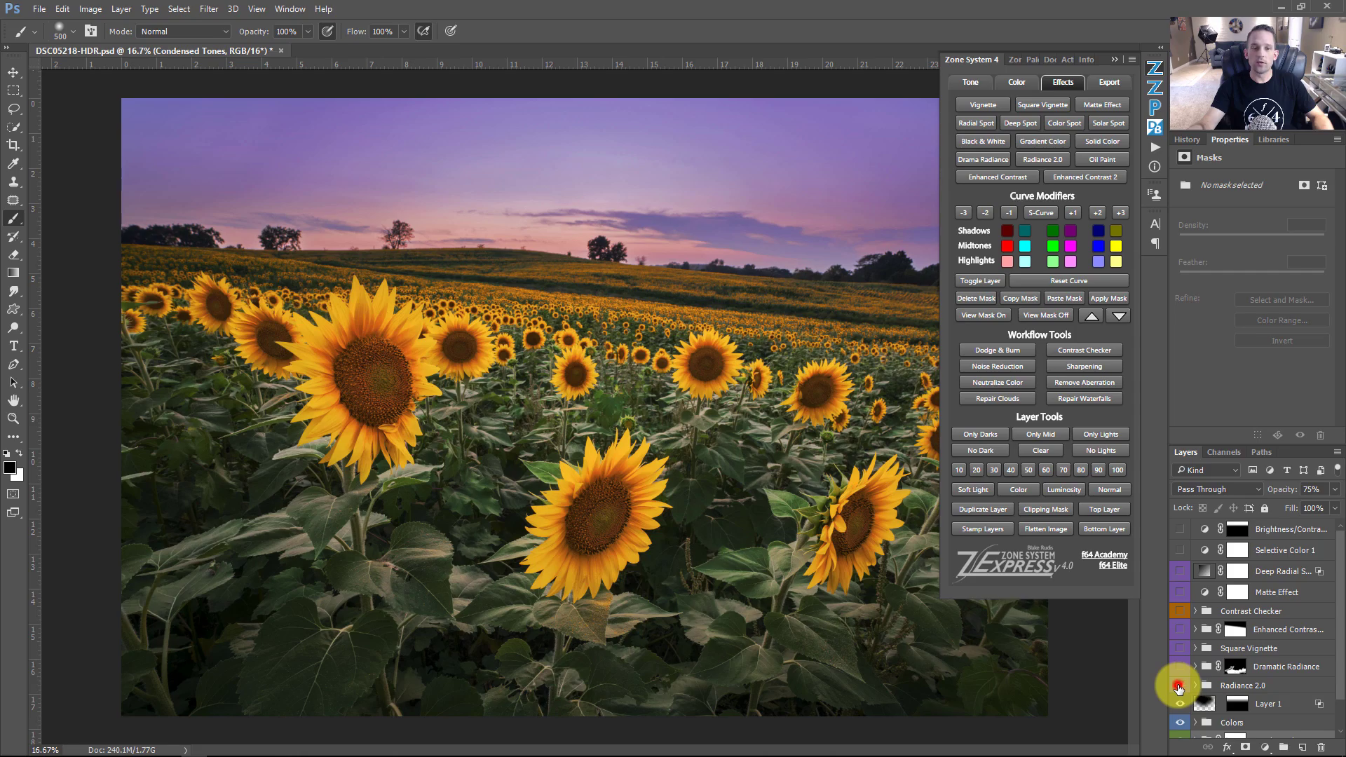
click(1178, 686)
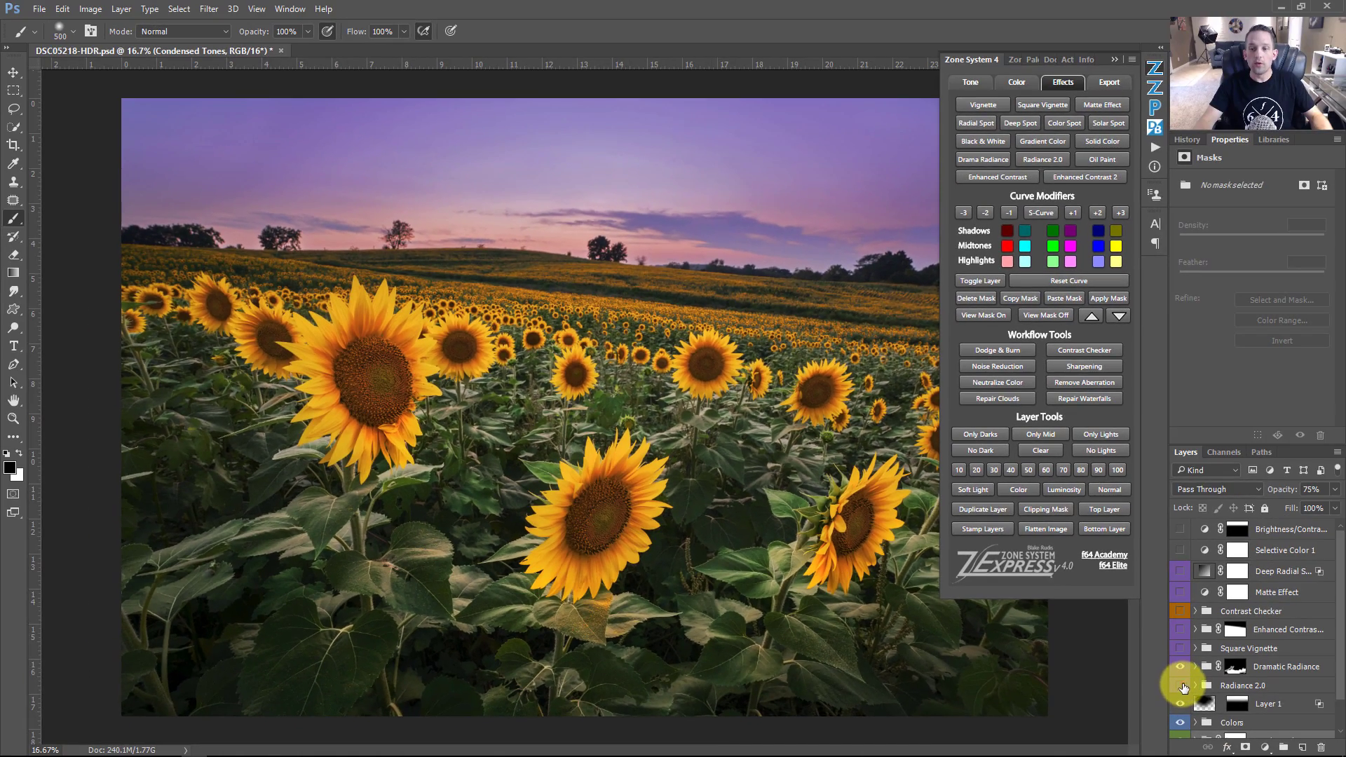
click(1182, 684)
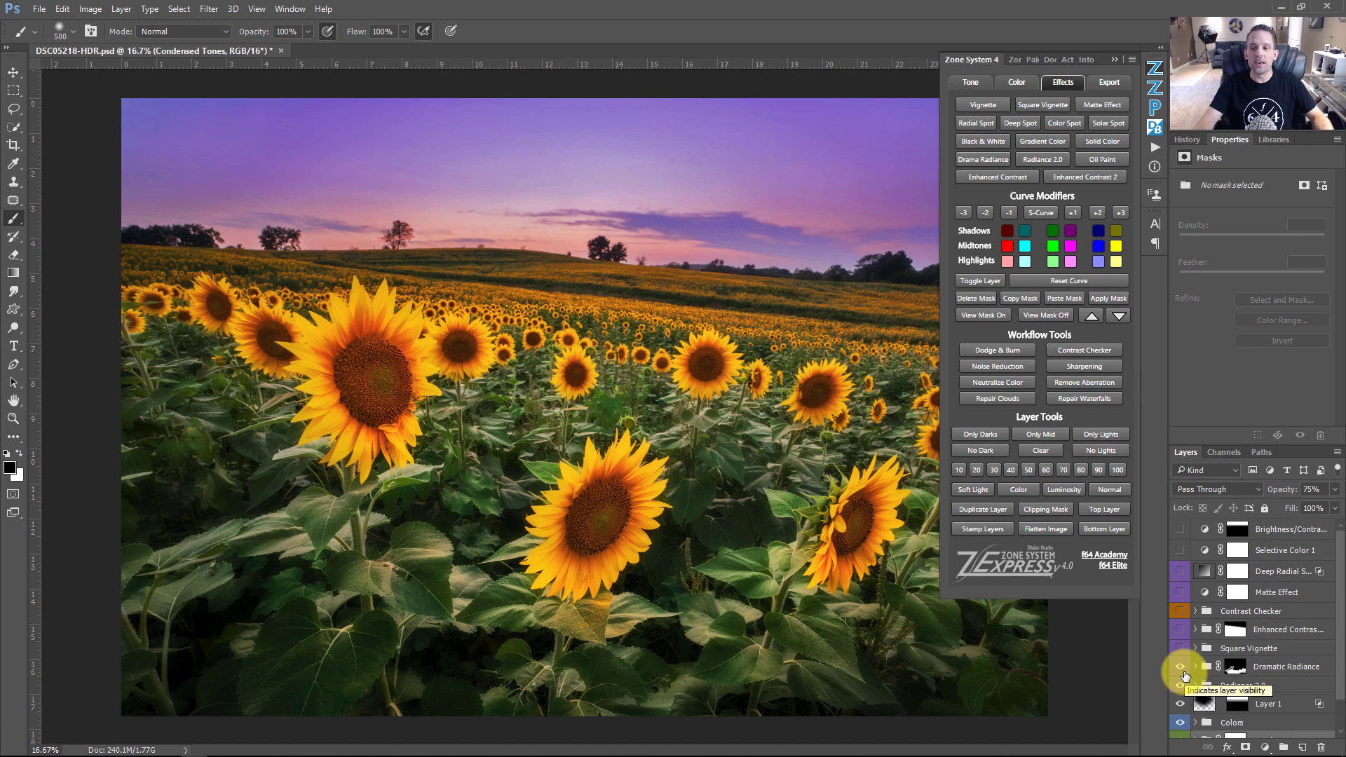
- Toggle Radiance 2.0 and Dramatic Radiance to compare their effects, and turn the layers from Square Vignette upward back on
scroll(1185, 673, down, 1)
click(1181, 652)
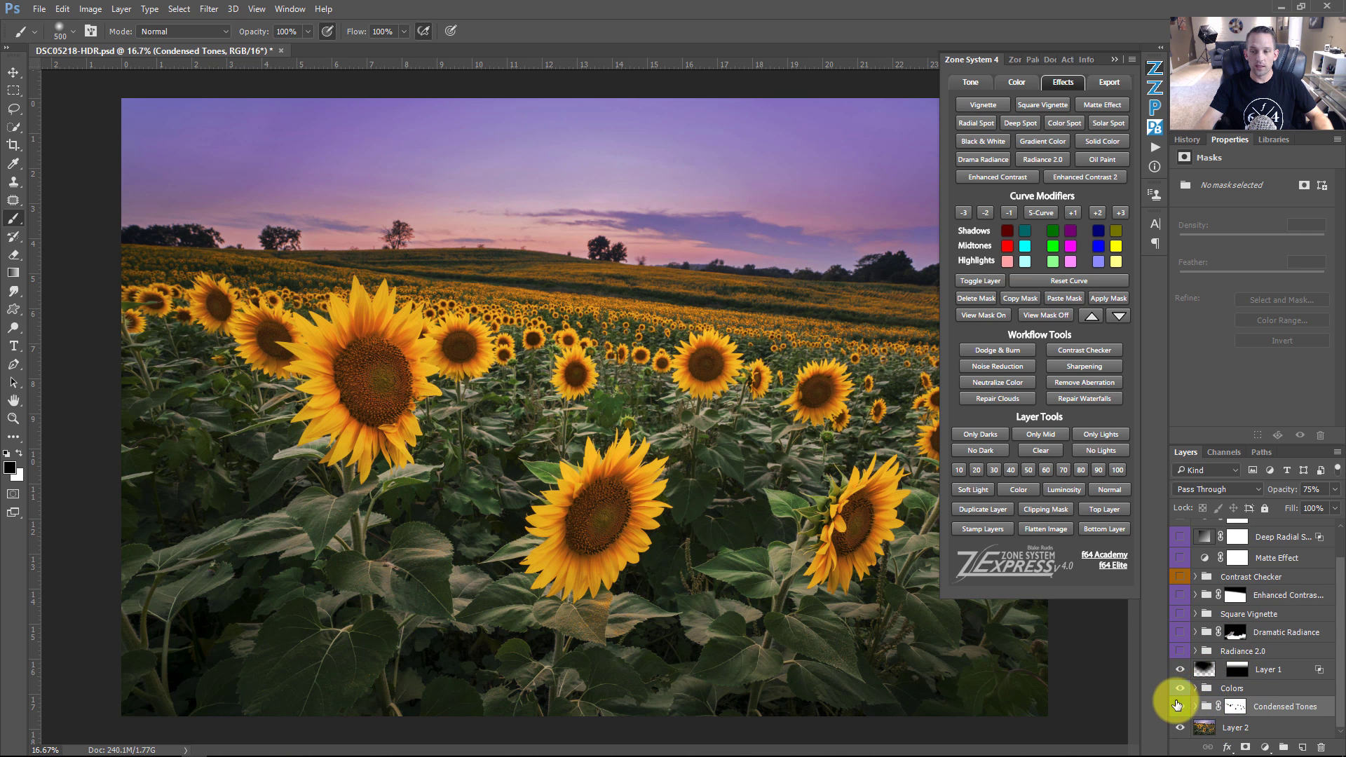
drag(1181, 650, 1180, 623)
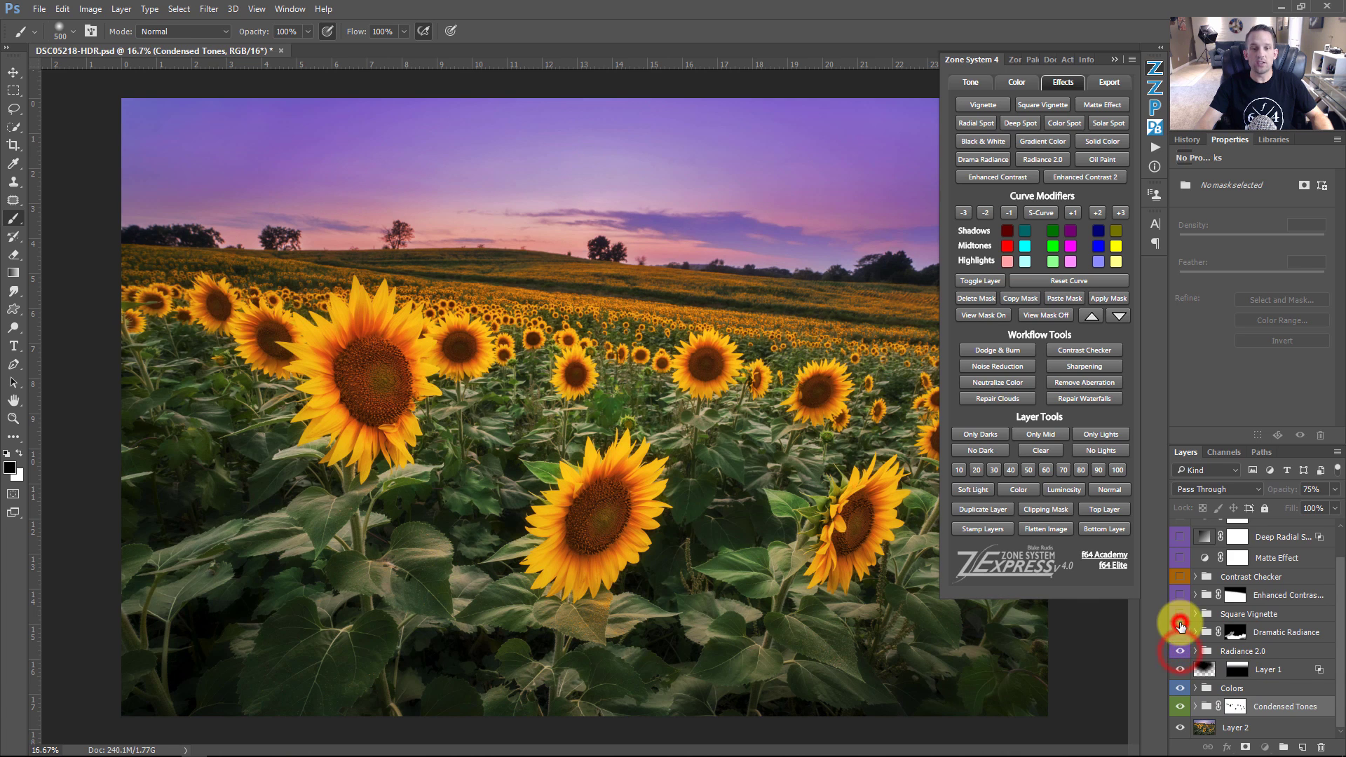
click(1180, 618)
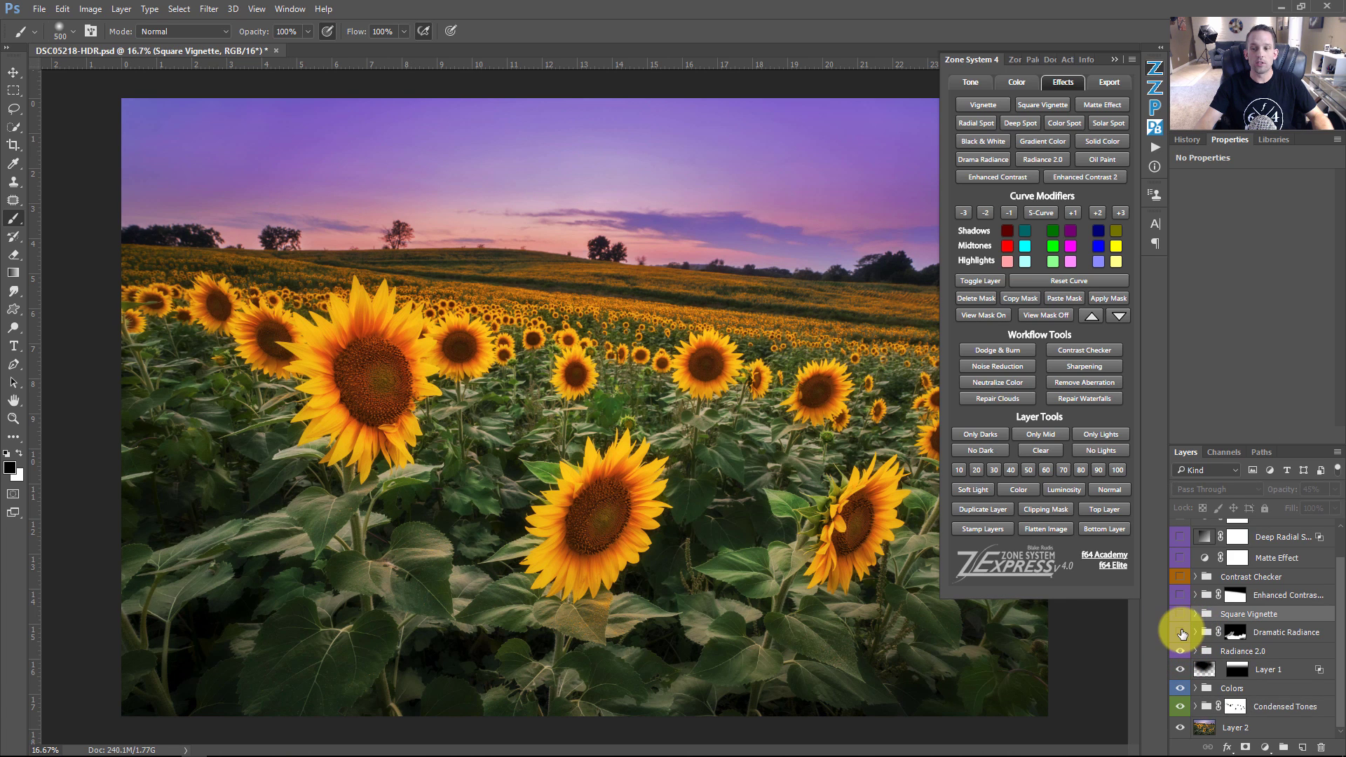
click(1180, 632)
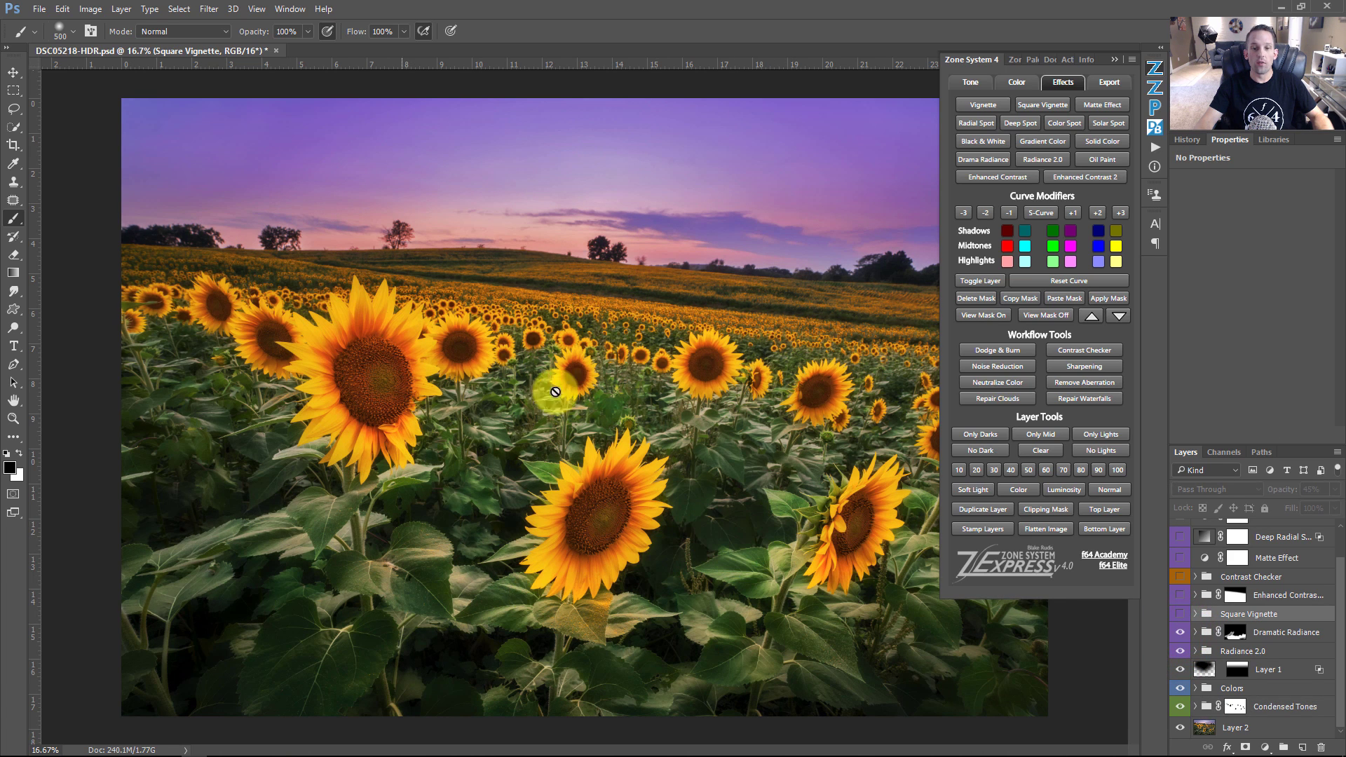
drag(1181, 614, 1189, 540)
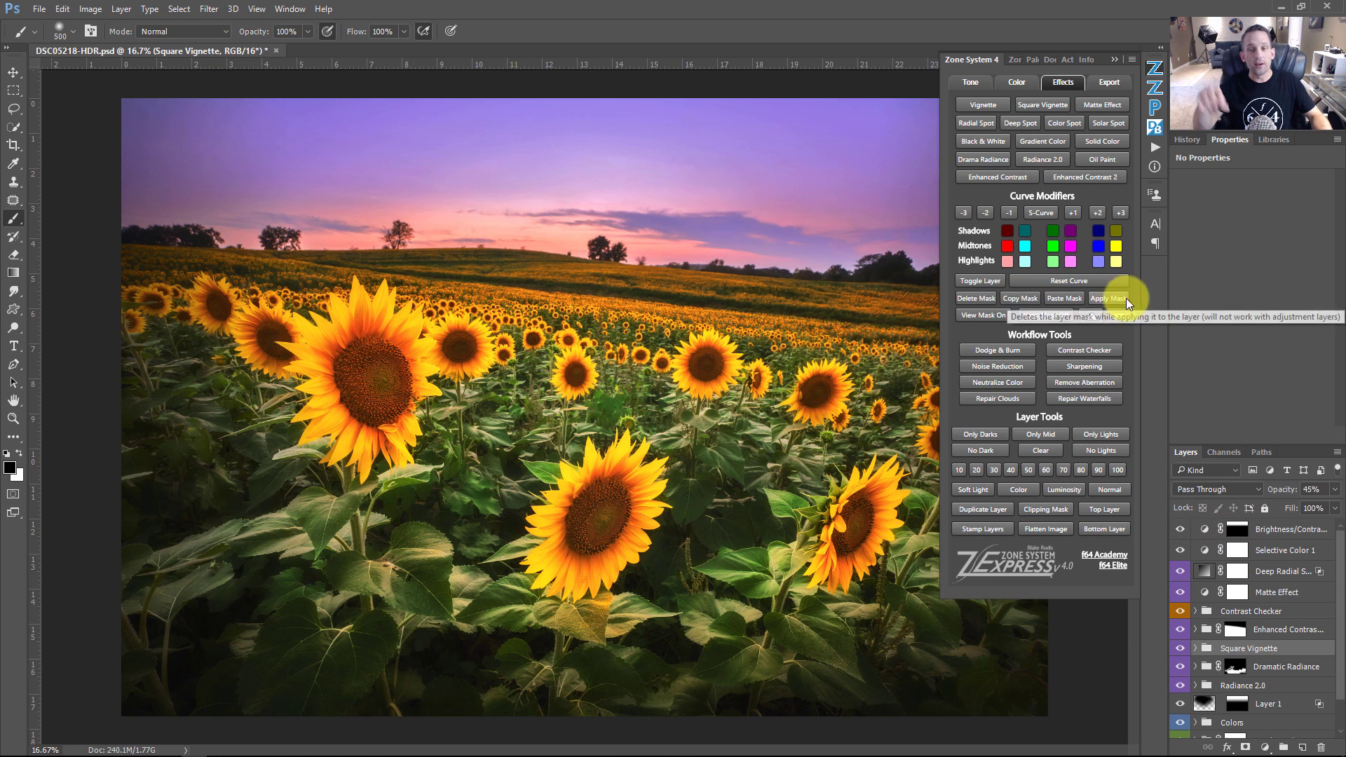
- Add a Radial Spot effect above the Brightness/Contrast 1 layer
click(1205, 529)
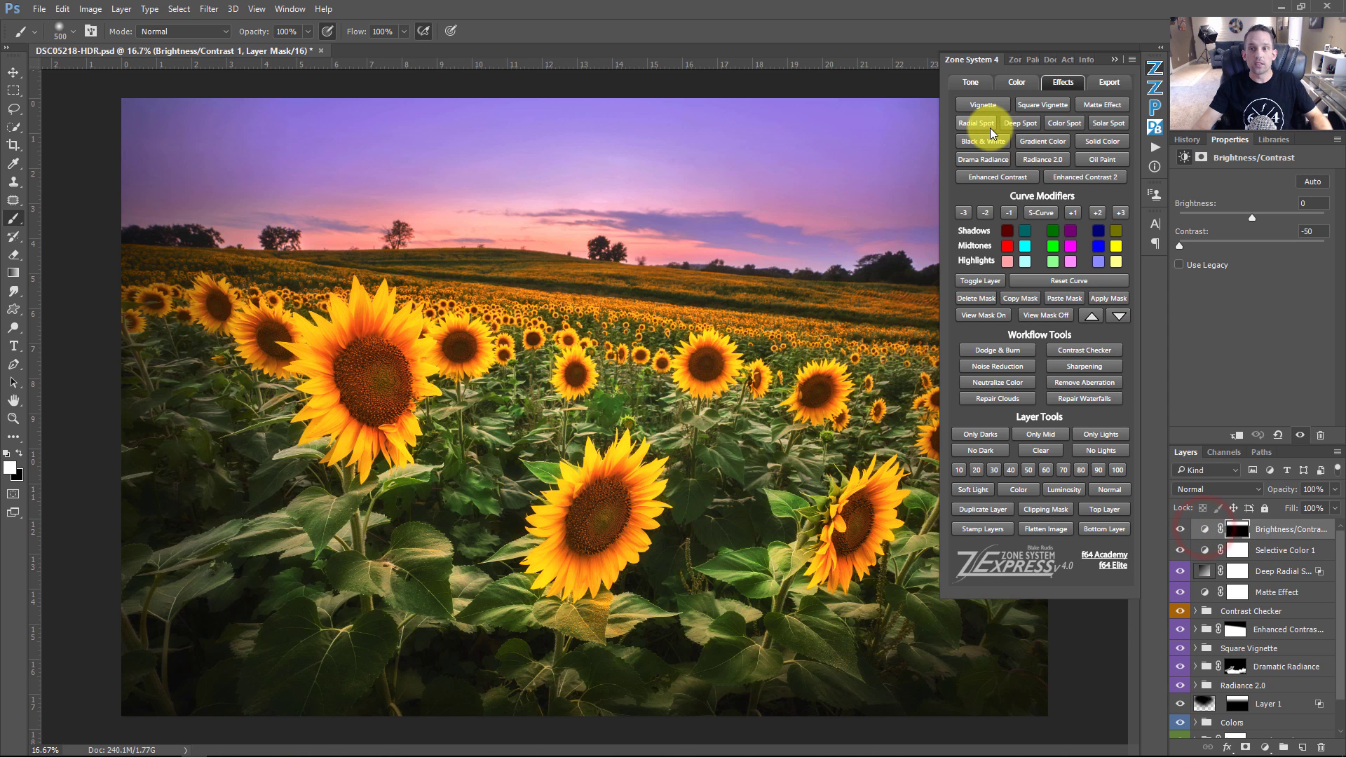
click(976, 122)
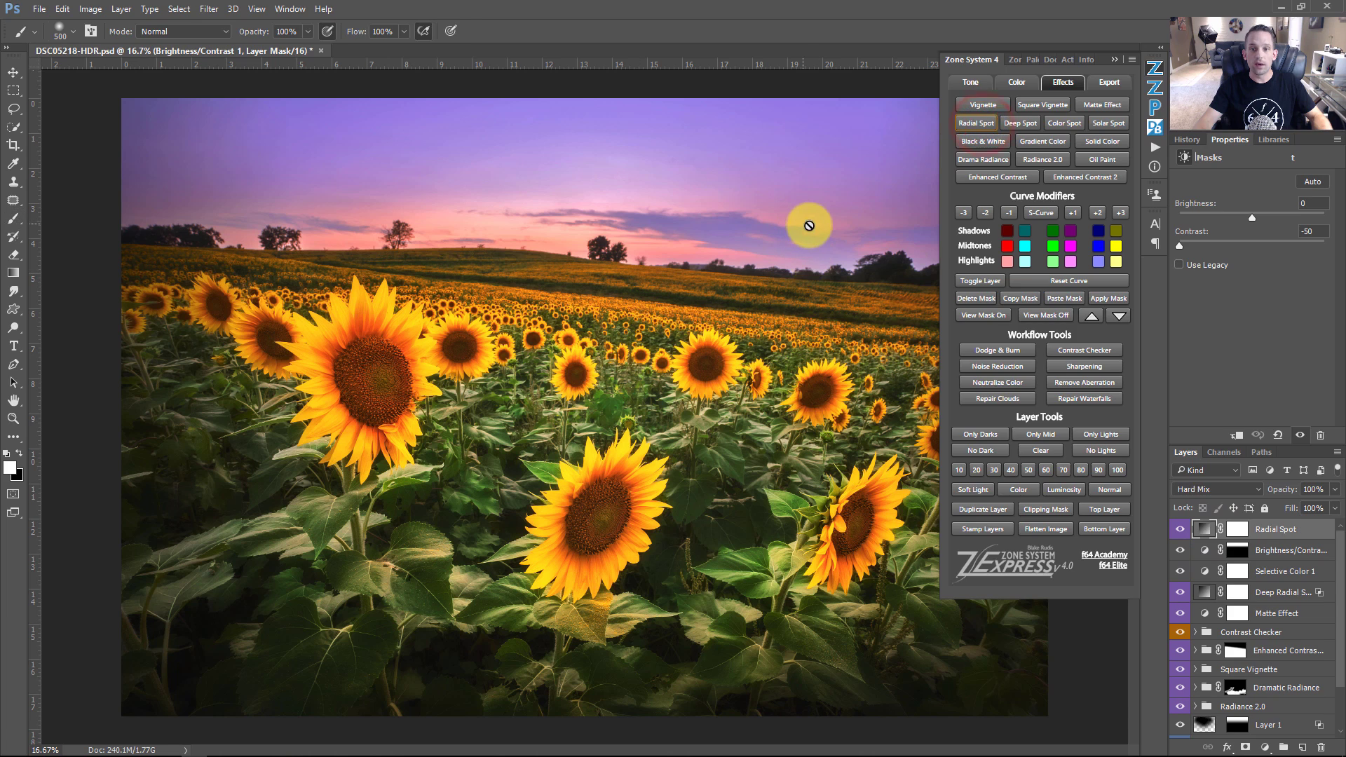
- Try repositioning the radial spot over the foreground sunflowers with its gradient scale reduced to 34%, and cancel the gradient changes
mouse_move(659, 390)
mouse_down()
mouse_move(370, 511)
mouse_move(721, 456)
mouse_move(1000, 625)
mouse_move(516, 640)
mouse_move(306, 516)
mouse_move(315, 637)
mouse_move(392, 357)
mouse_move(600, 381)
mouse_move(300, 384)
mouse_move(722, 498)
mouse_move(766, 443)
mouse_move(395, 481)
mouse_up()
drag(391, 409, 541, 474)
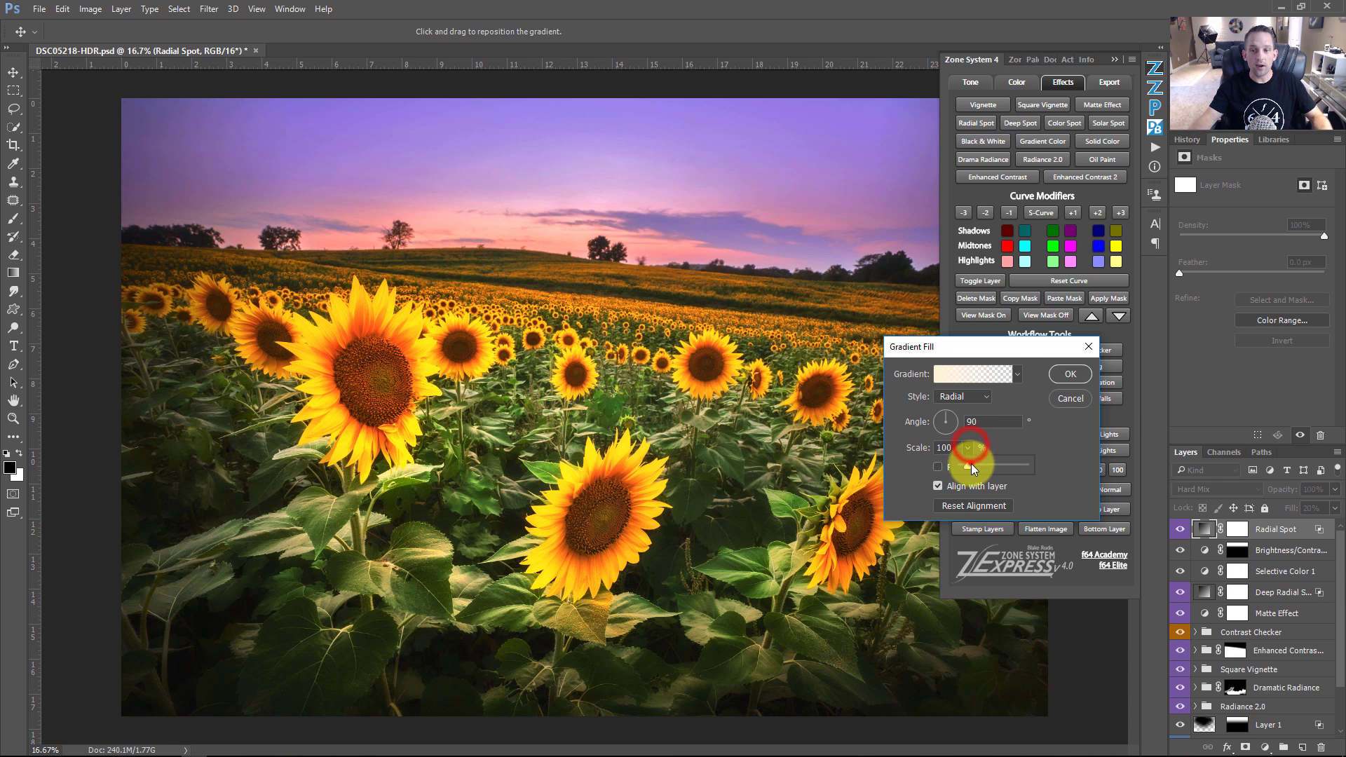
drag(972, 468, 970, 460)
drag(430, 534, 675, 466)
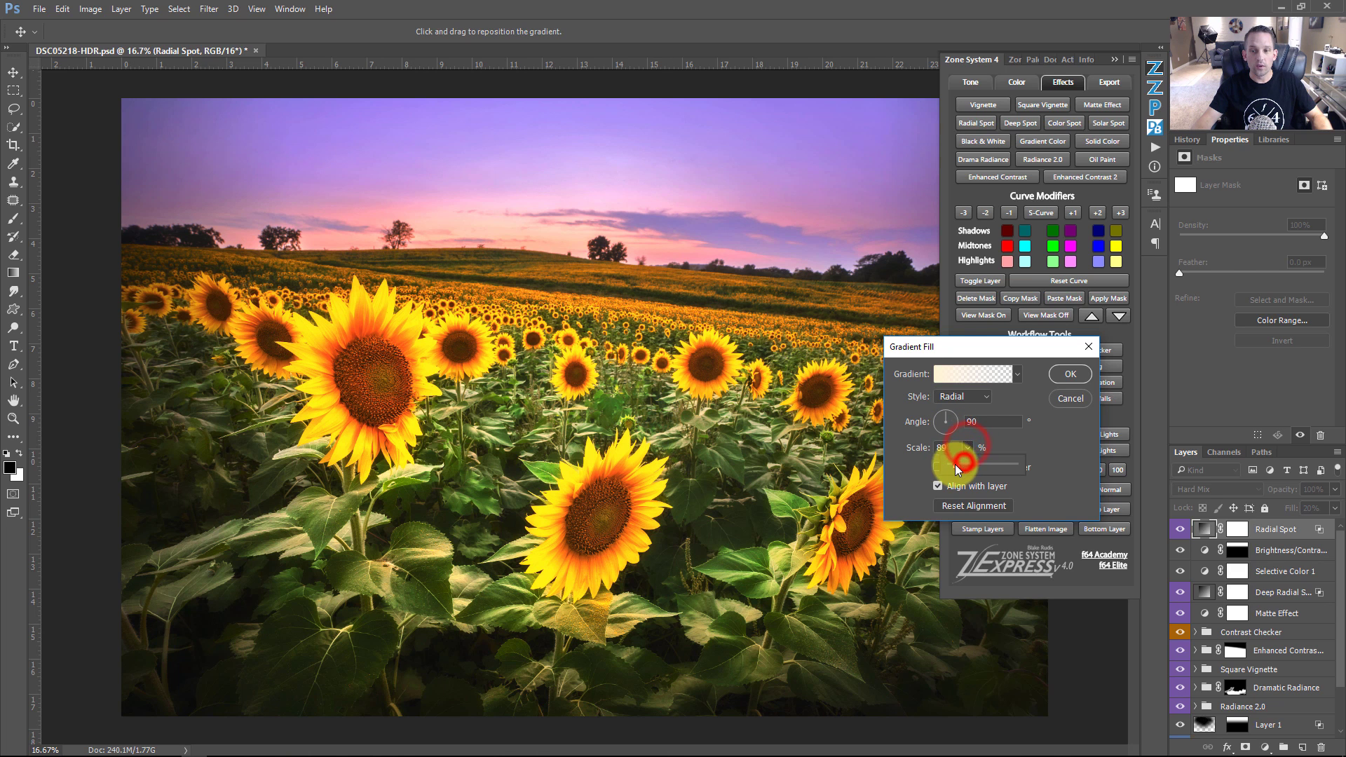
drag(957, 468, 943, 465)
drag(750, 451, 595, 505)
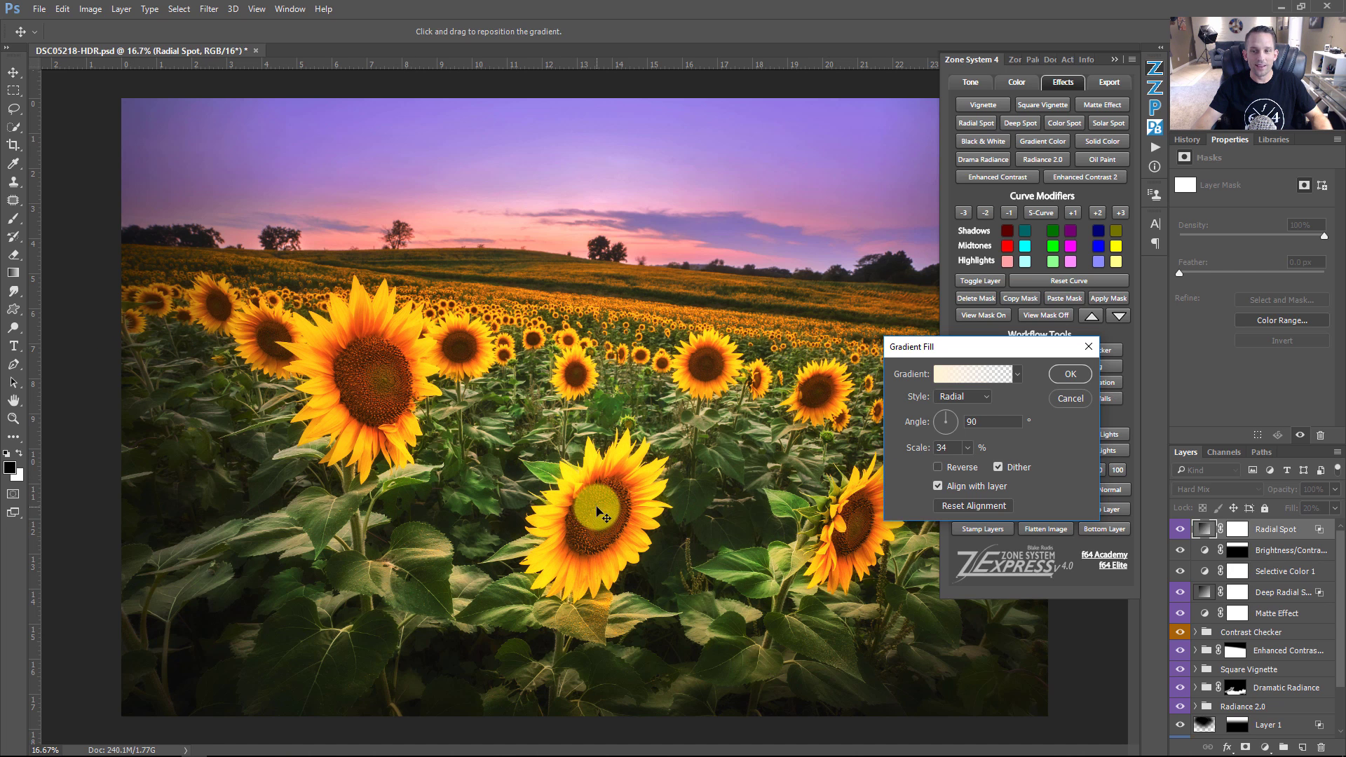
click(1078, 408)
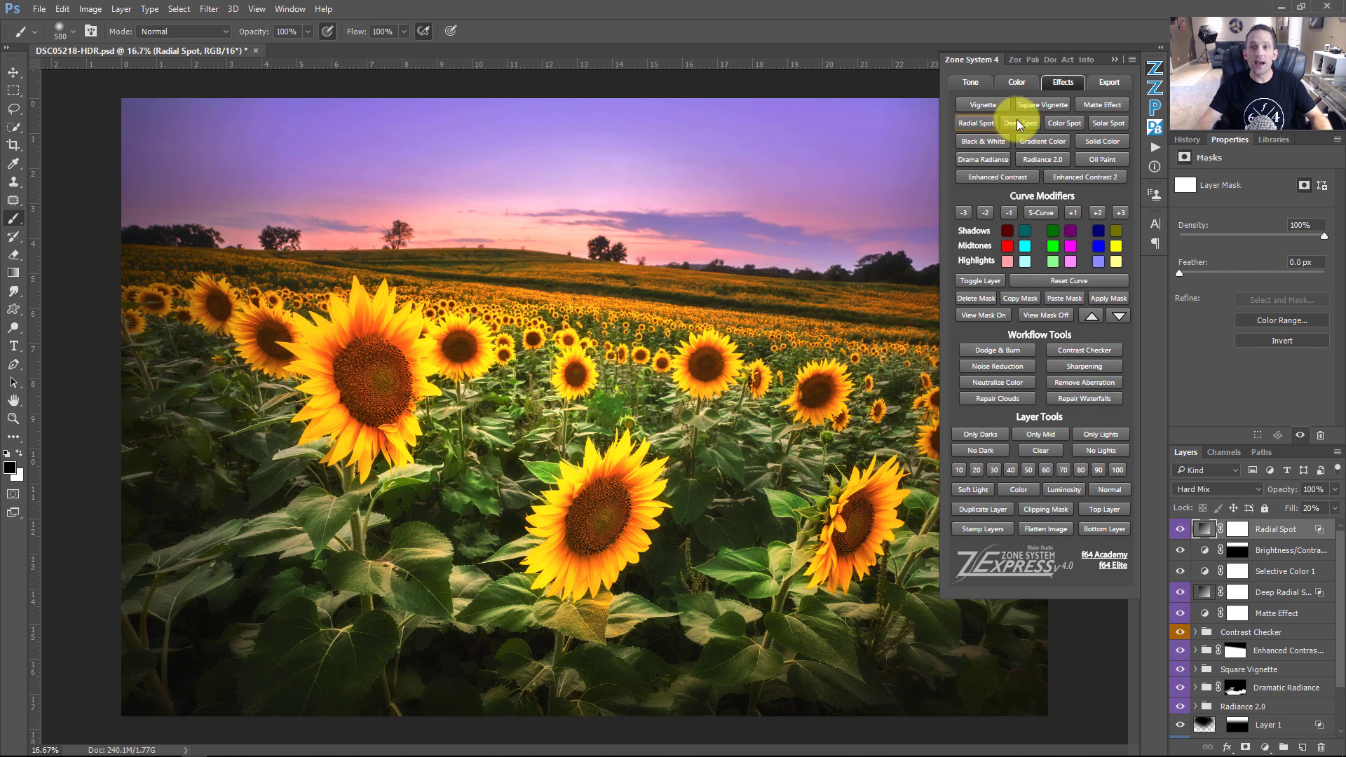
- Add a Color Spot effect, accept its default warm gradient, and try moving the spot toward the large foreground sunflower
click(1062, 125)
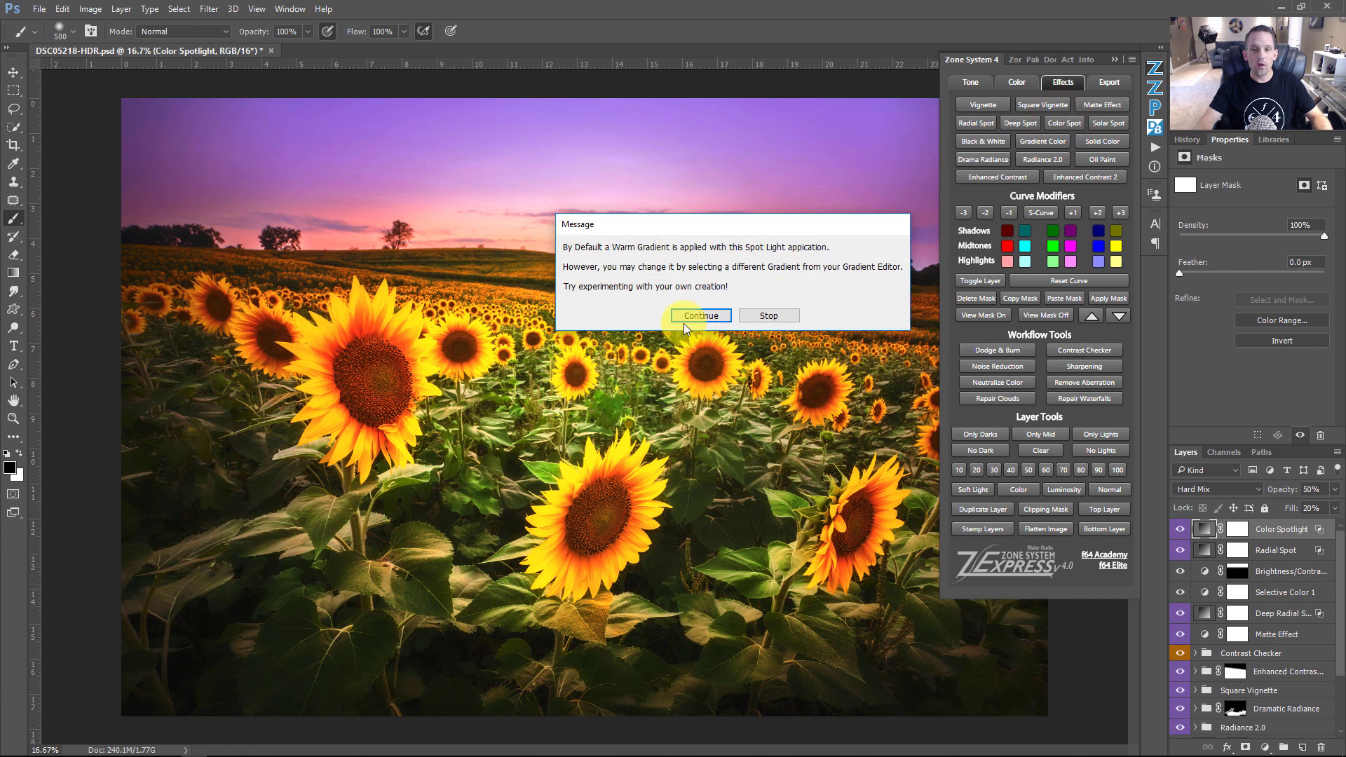
click(717, 315)
drag(691, 301, 491, 405)
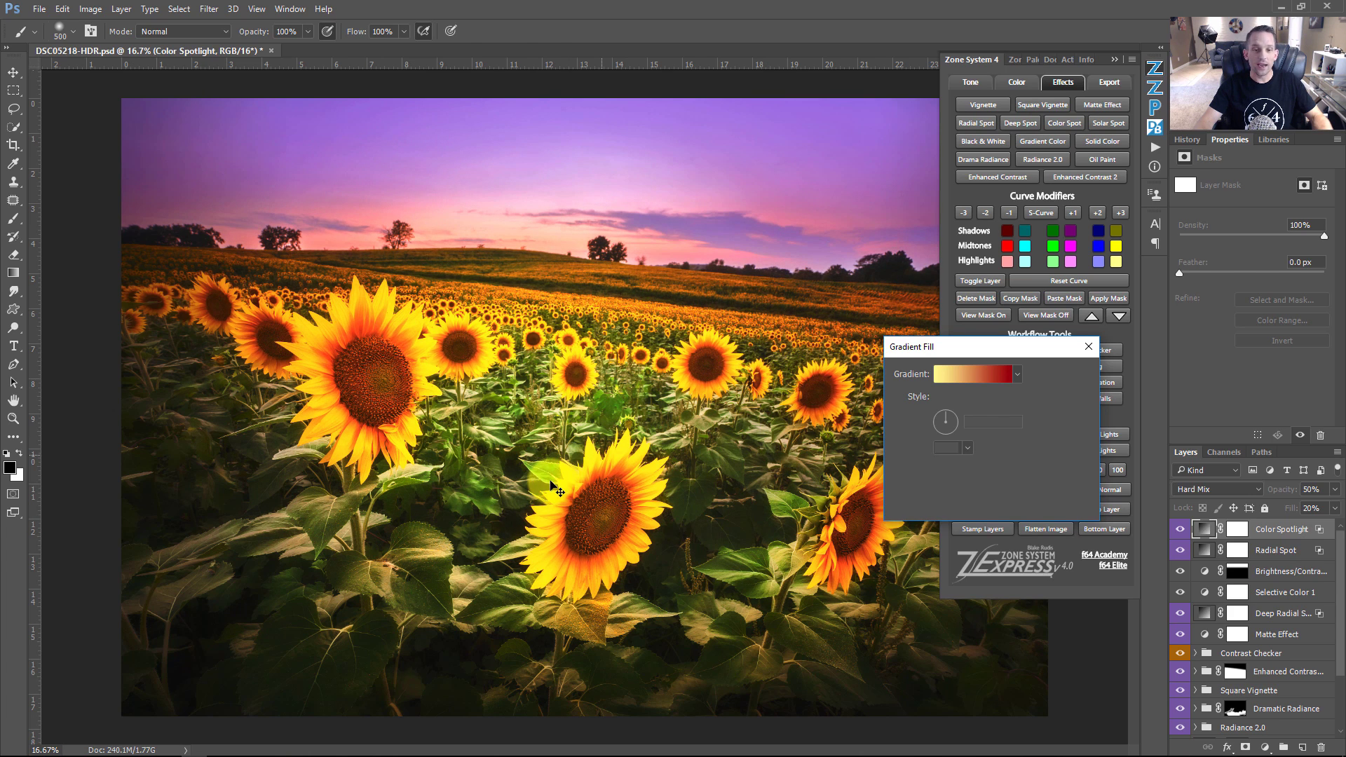
- Try several gradient presets, ending with brown-to-yellow, on the color spot, cancel the gradient changes, and delete the Color Spotlight layer
click(958, 377)
click(937, 351)
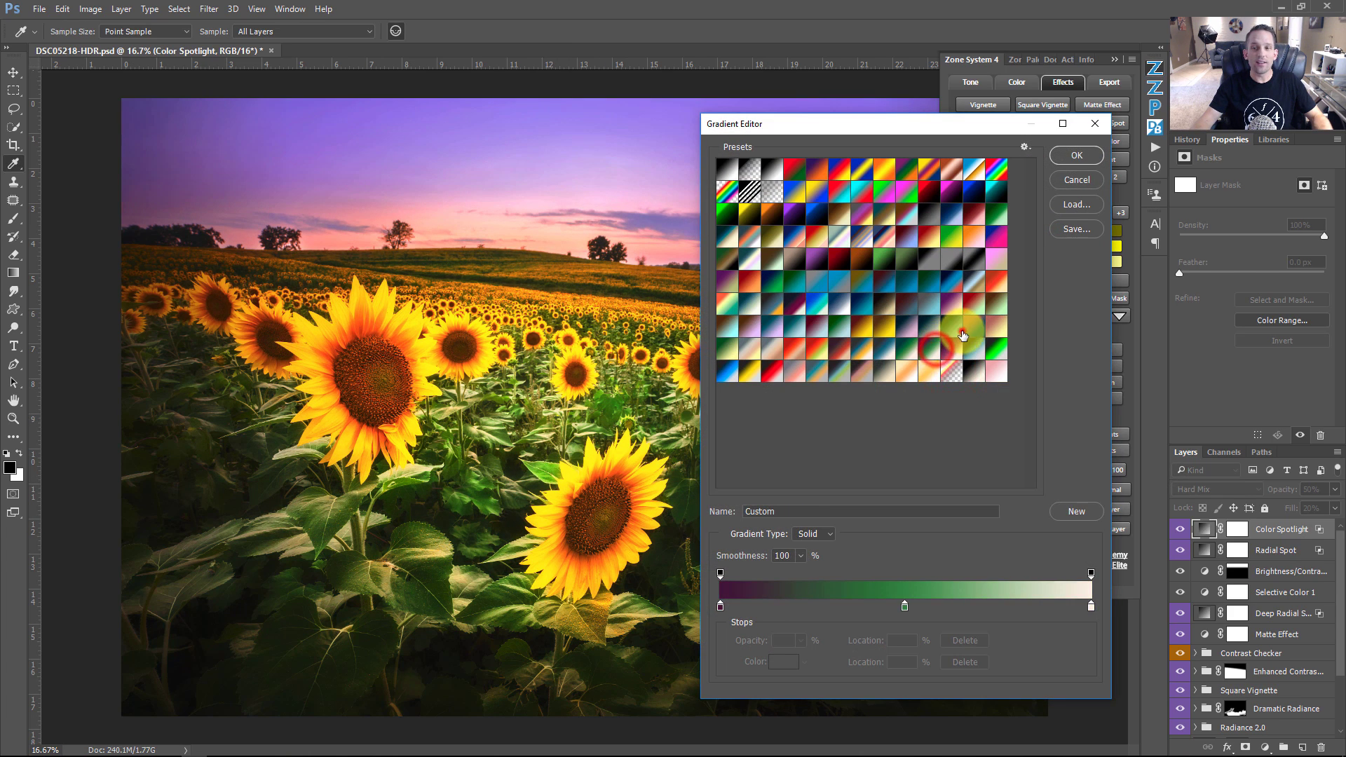
click(952, 329)
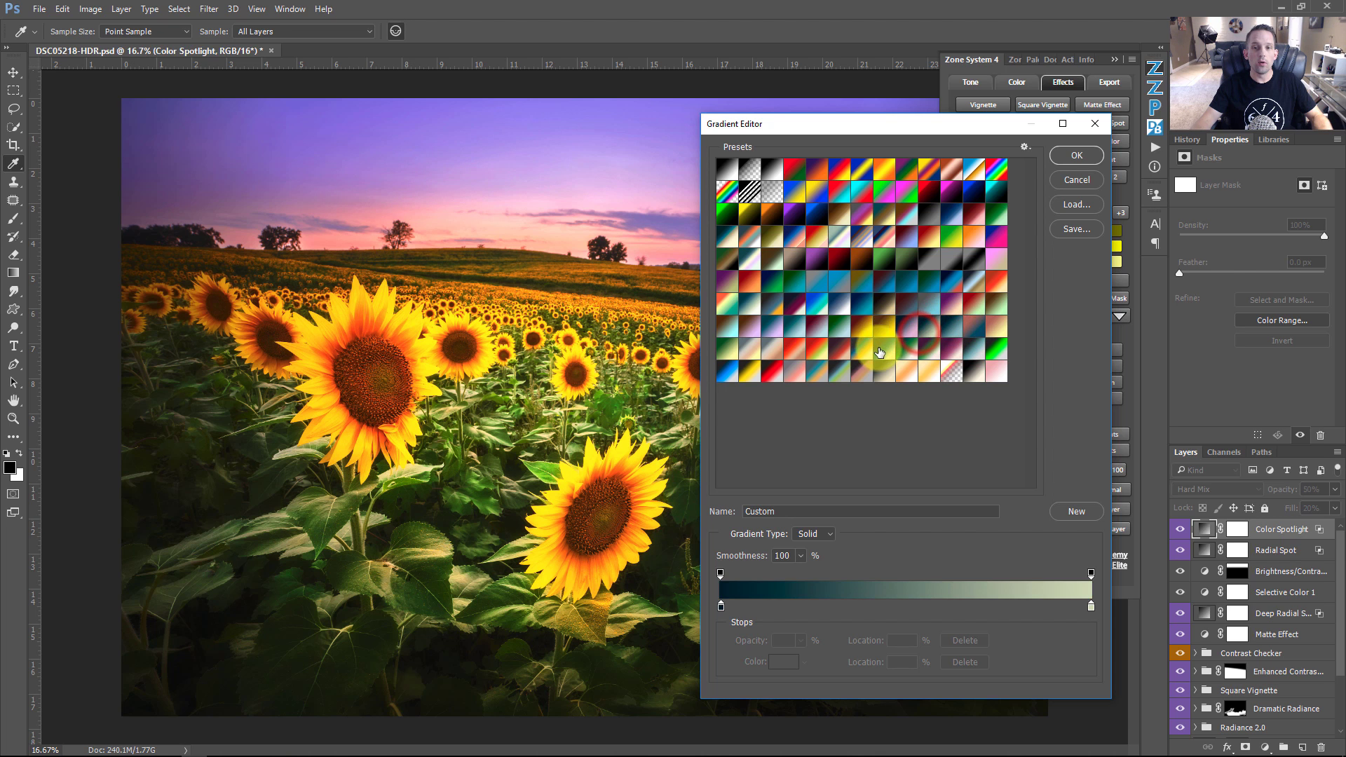
click(874, 326)
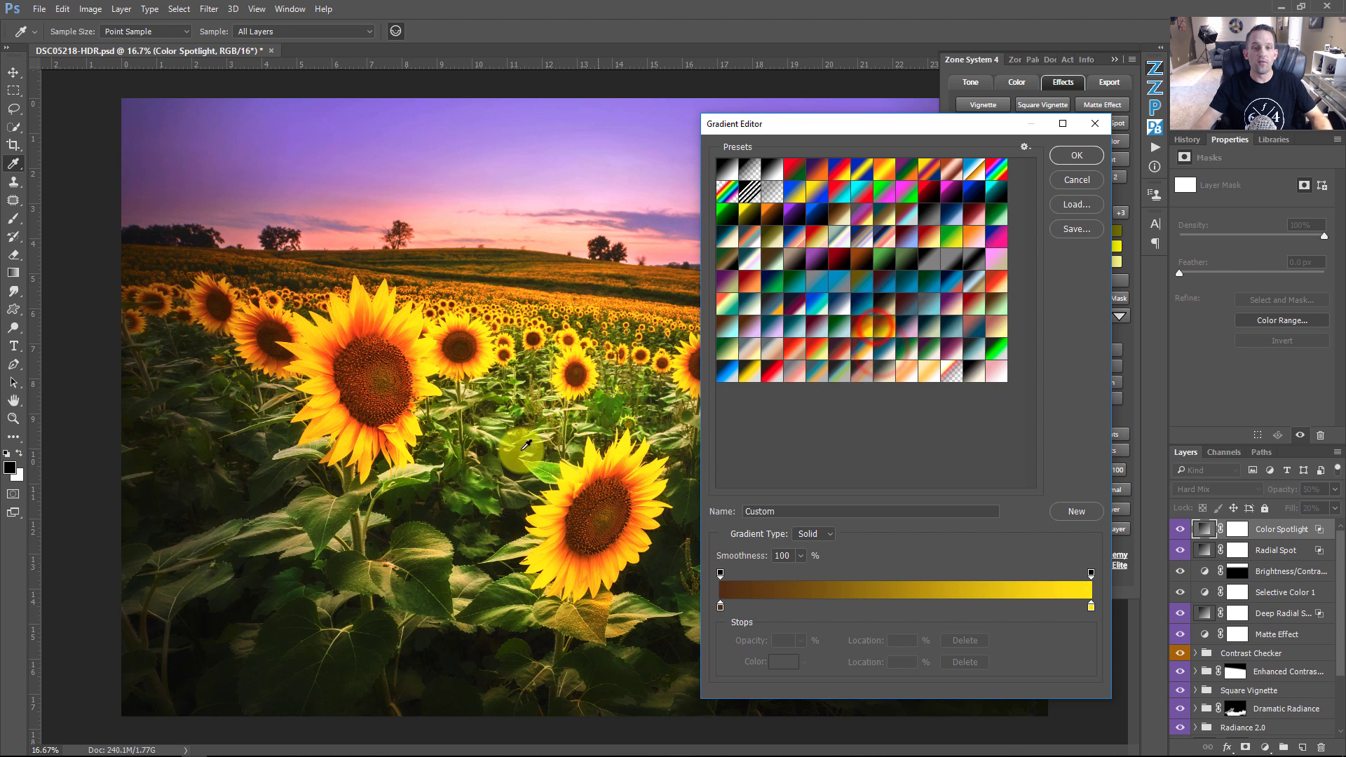
click(1077, 155)
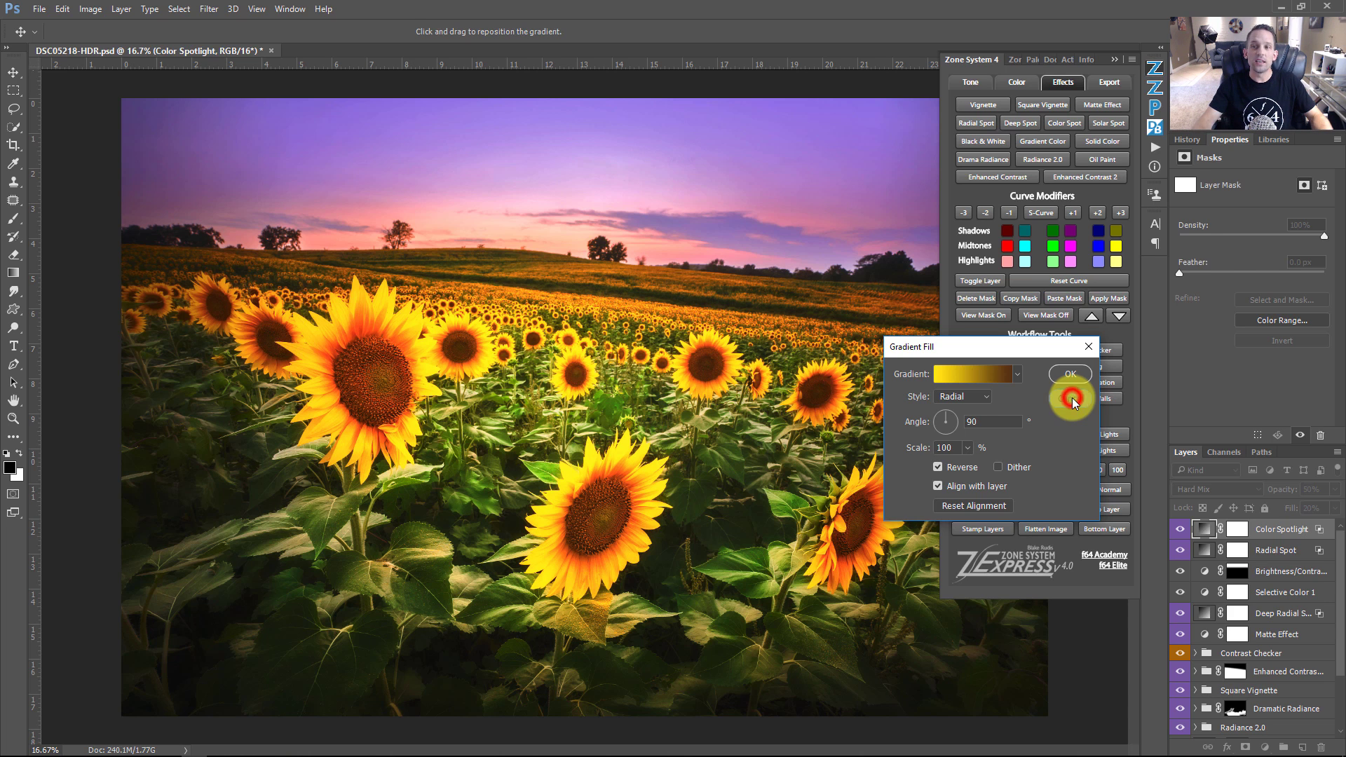
click(1071, 399)
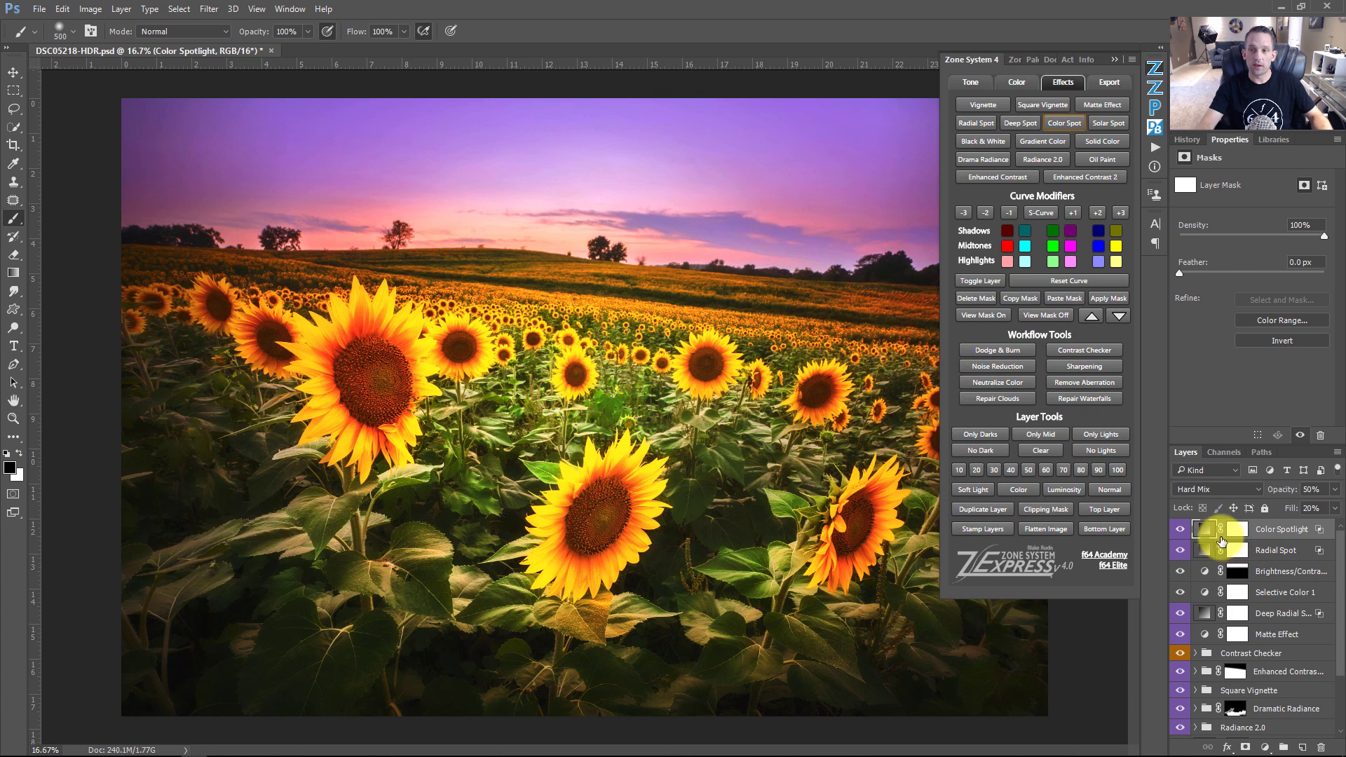
key(Delete)
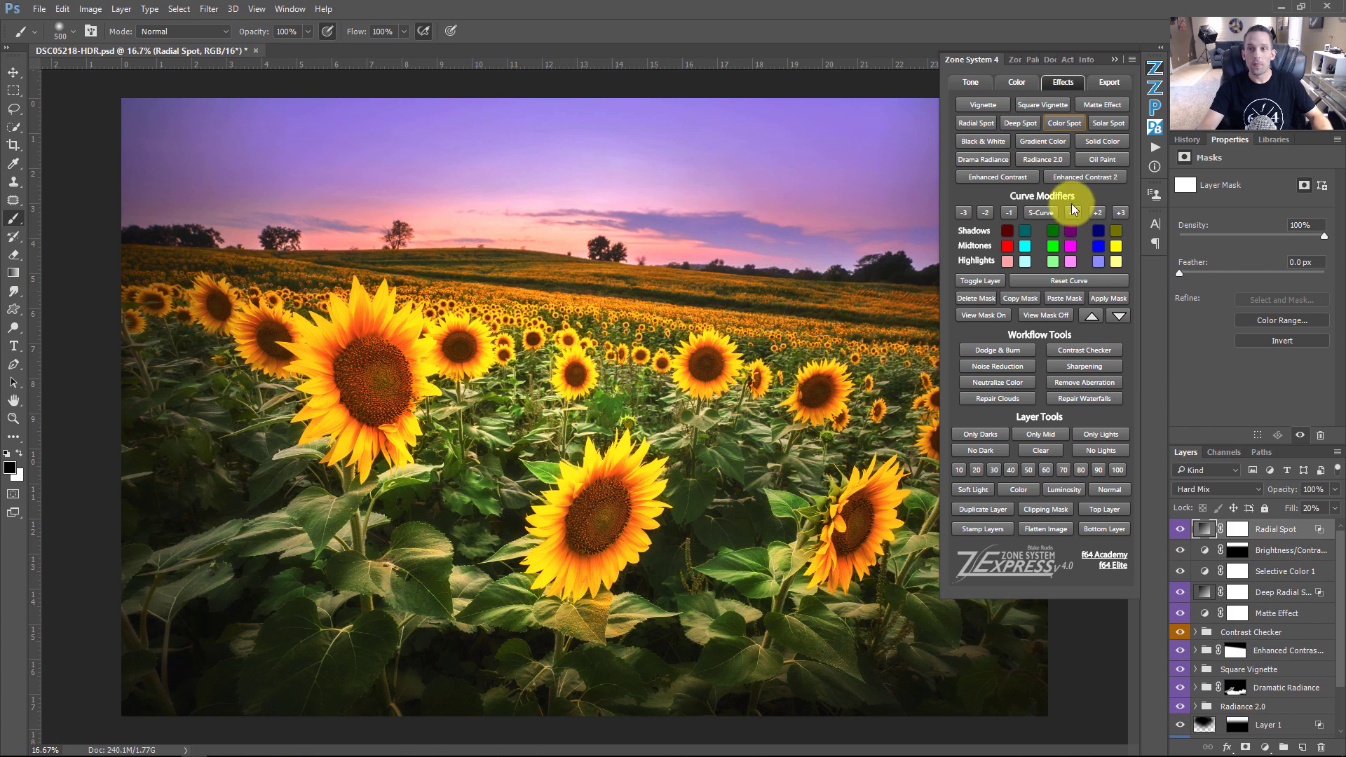
- Add a Deep Spot effect above the Radial Spot layer and move its gradient toward the foreground sunflowers
click(1012, 125)
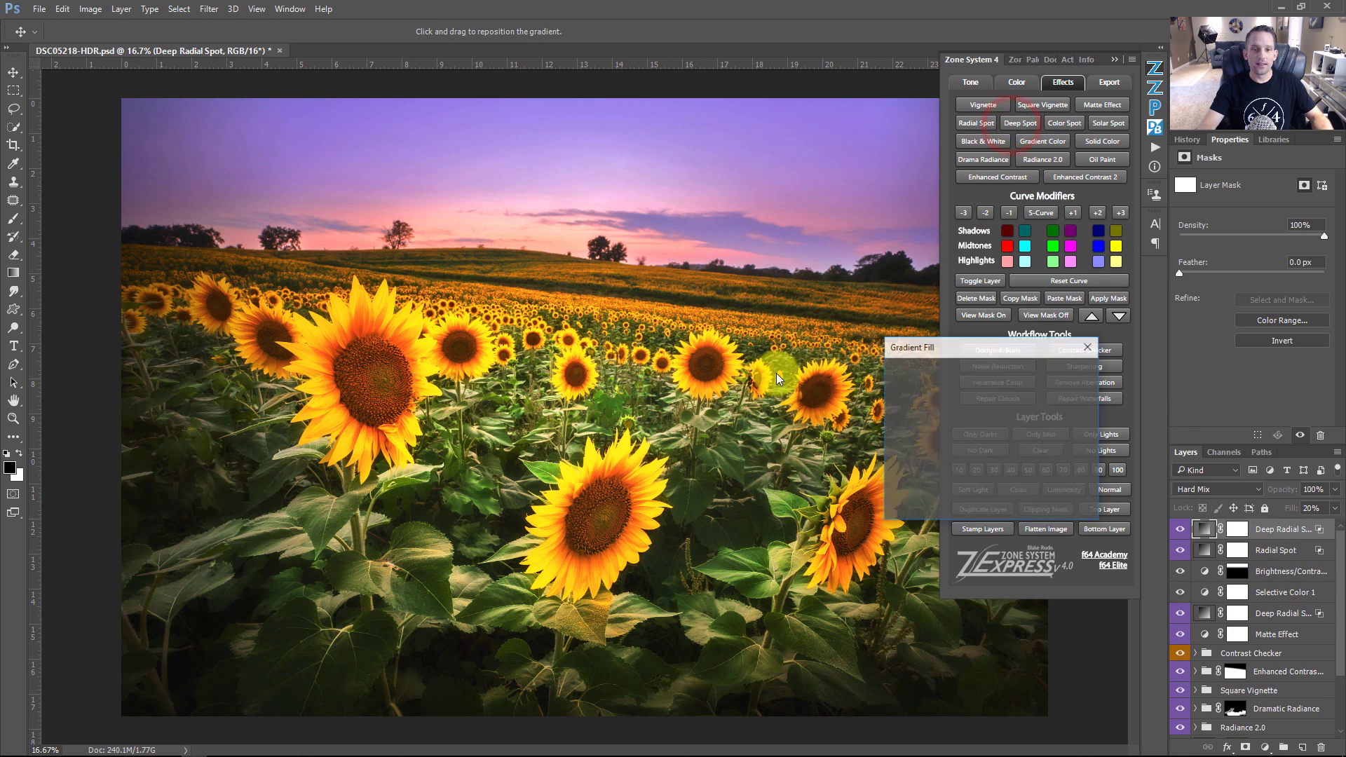
drag(633, 382, 563, 435)
click(1061, 377)
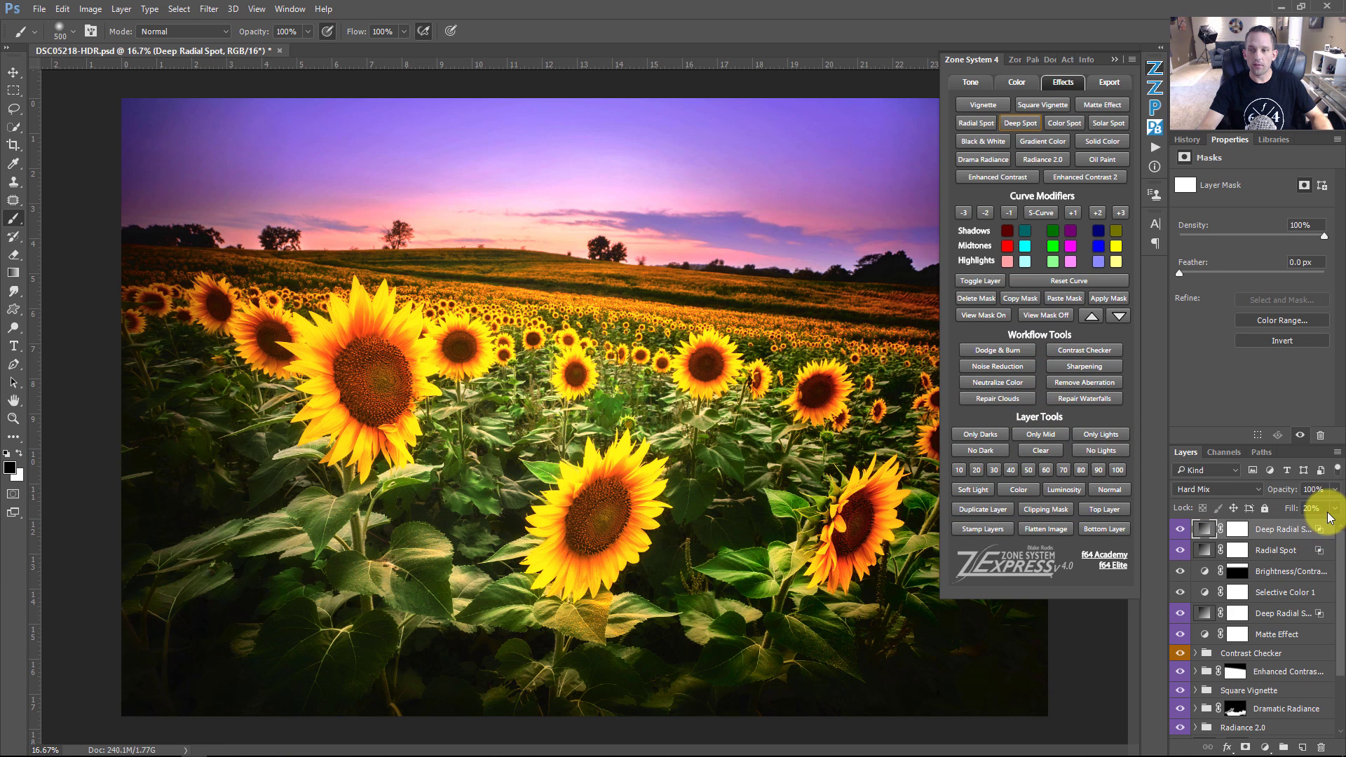
- Try the new Deep Radial Spot layer at 50% opacity, settle on 30%, and toggle its visibility to compare the effect
click(1028, 469)
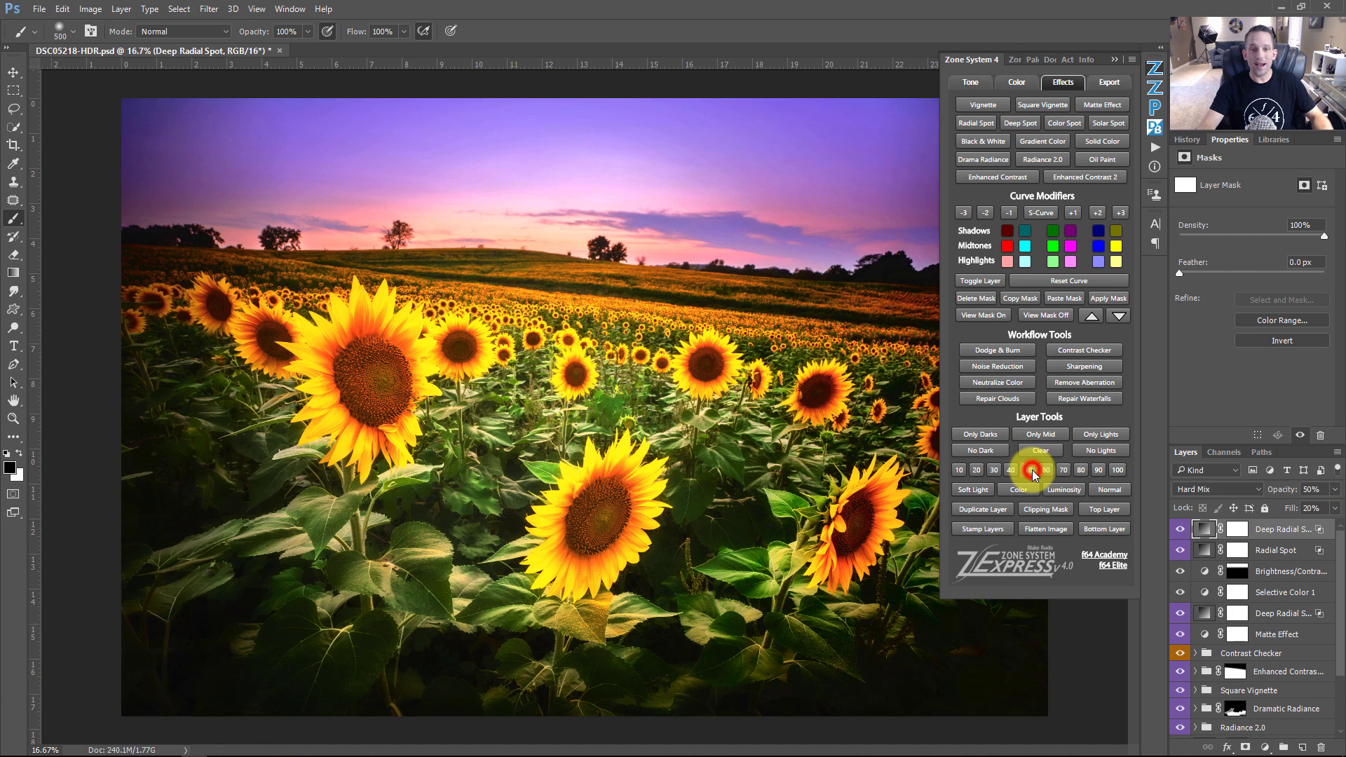
click(995, 469)
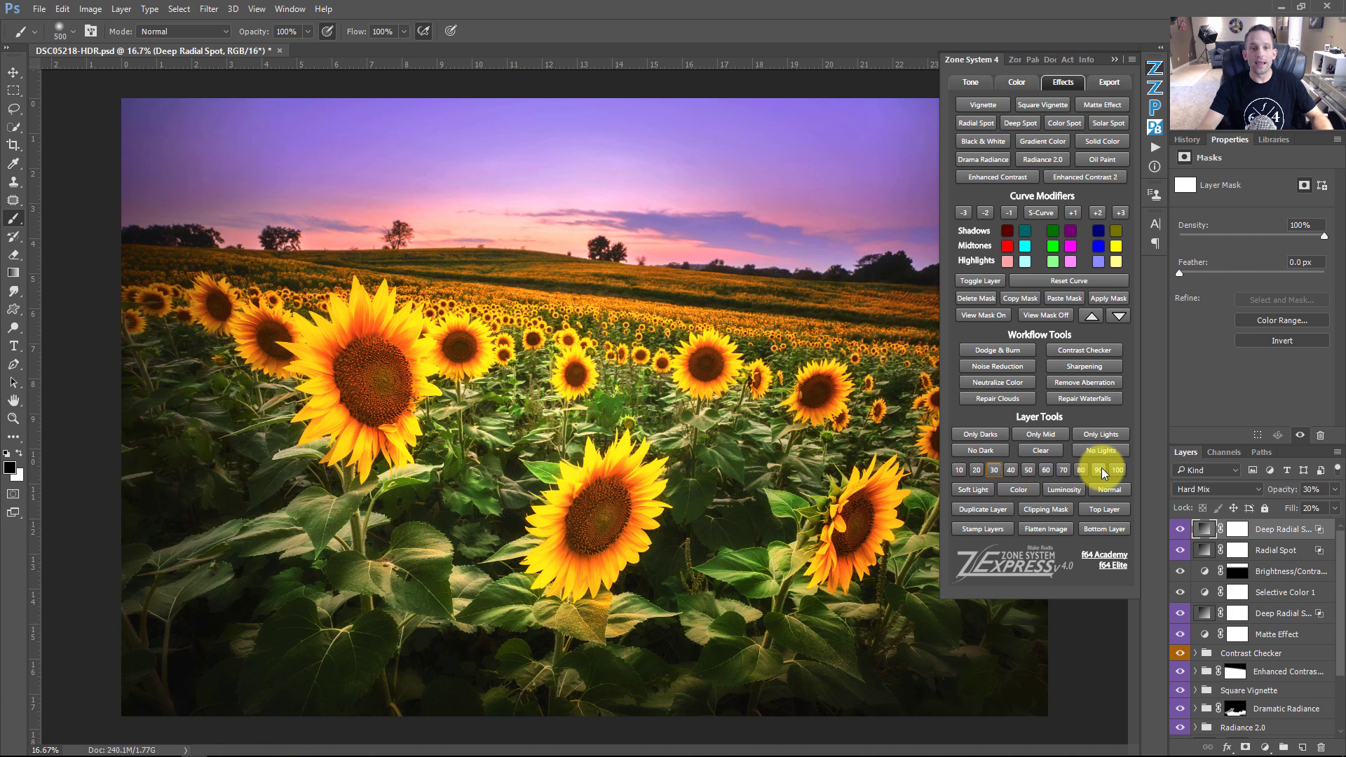
click(1181, 529)
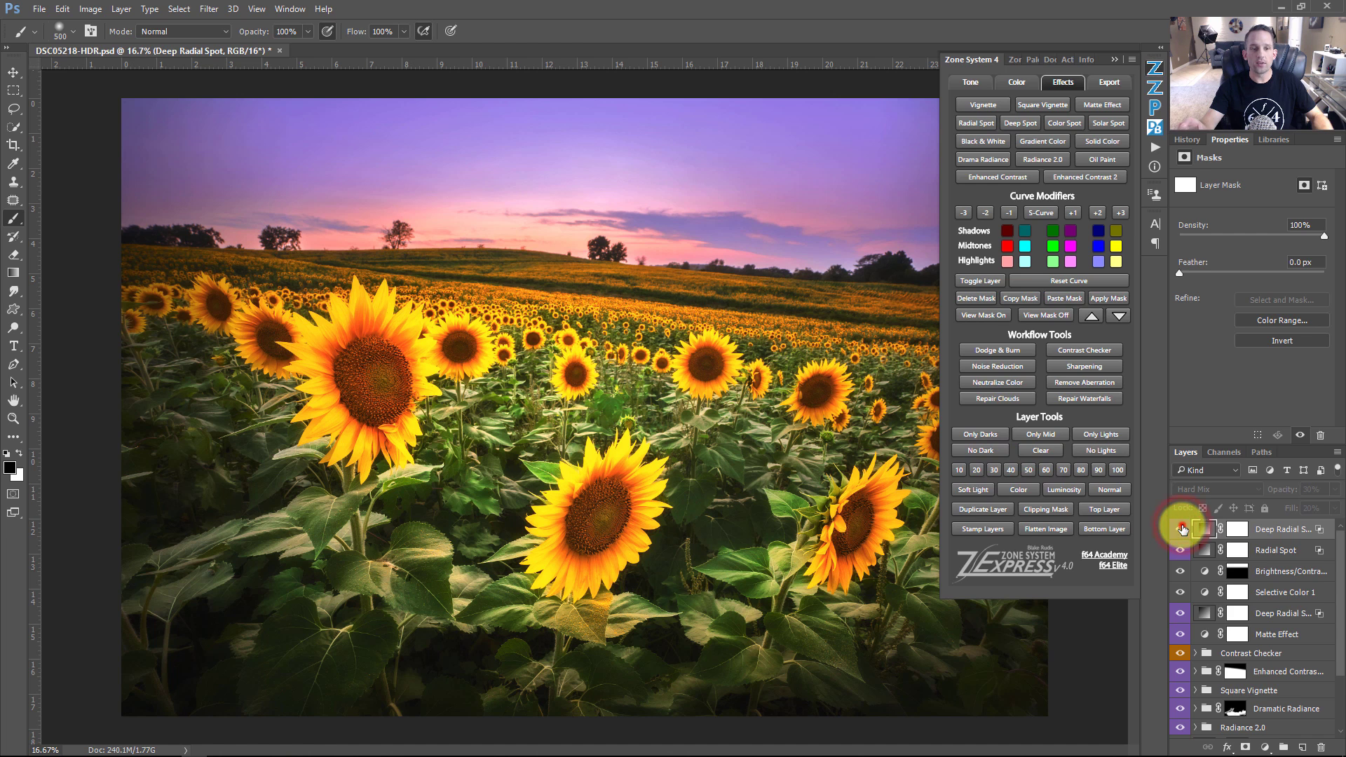
click(1181, 529)
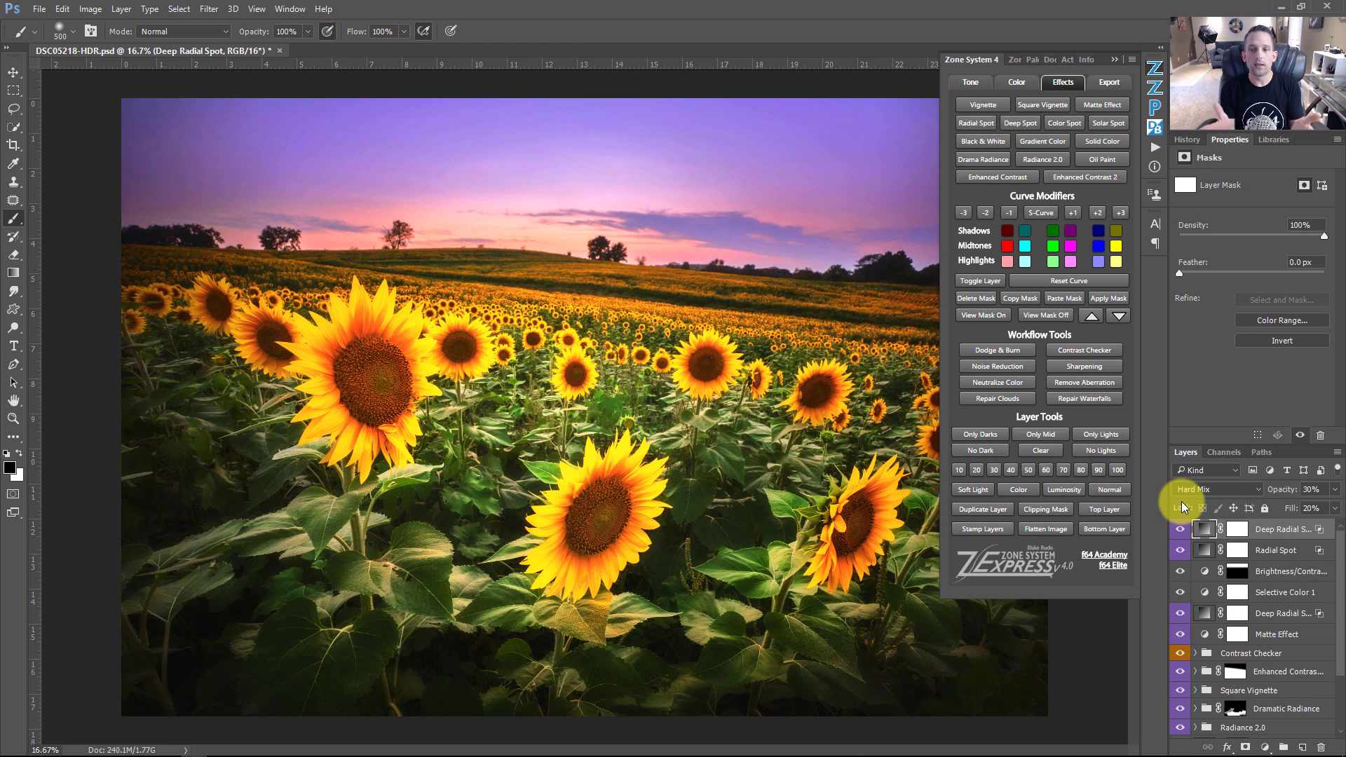